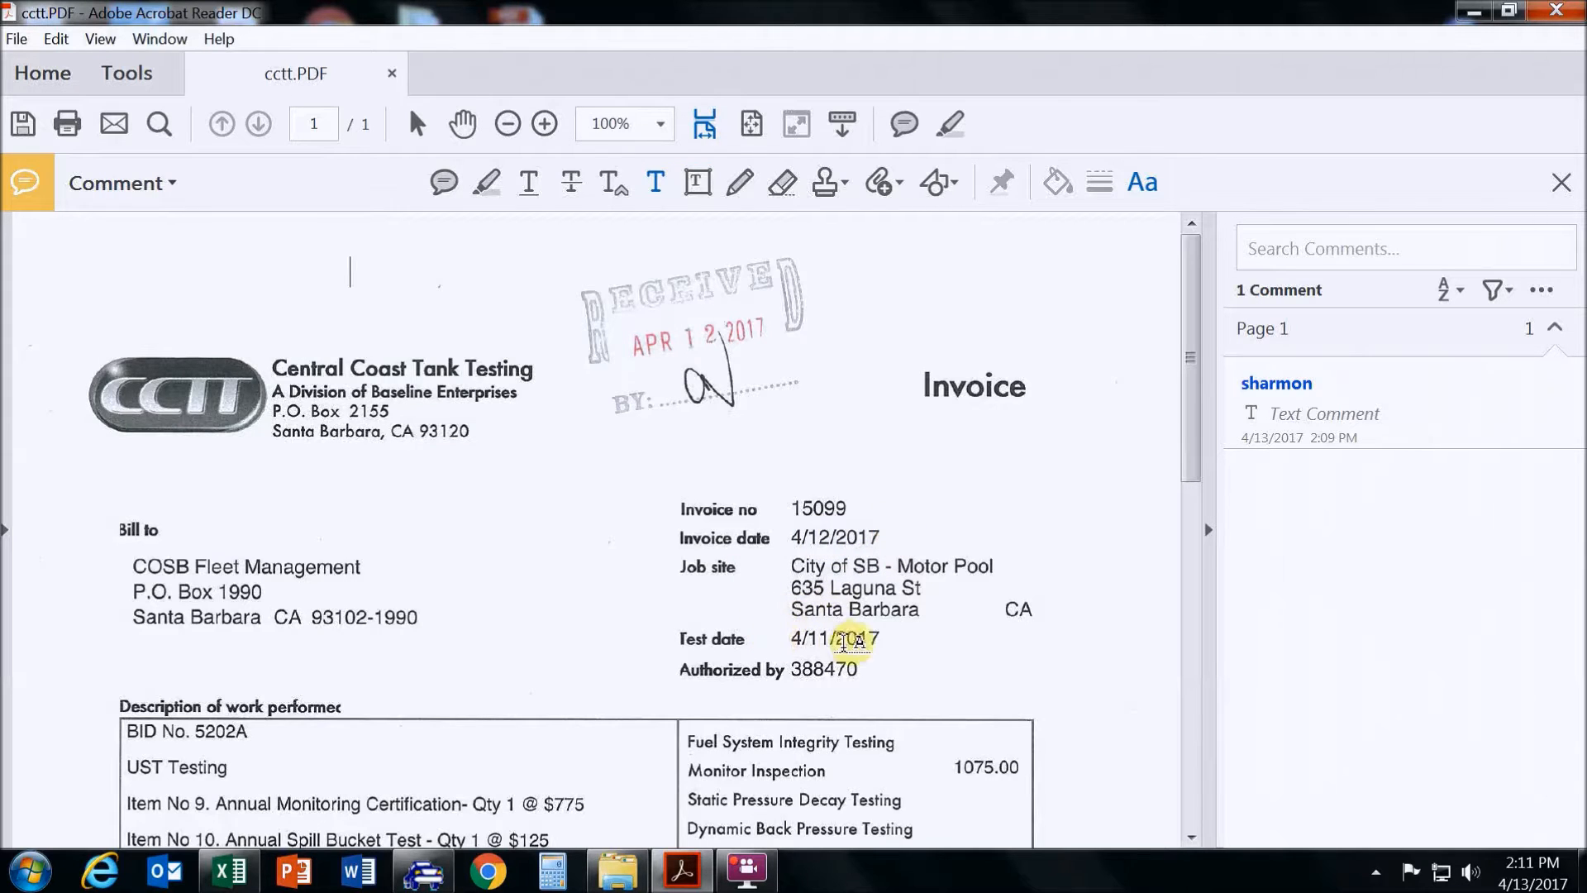
- Review the Central Coast Tank Testing invoice from its total due back up to the work description and header
{"action": "left_click_drag", "start_coordinate": [1192, 447], "coordinate": [1052, 656]}
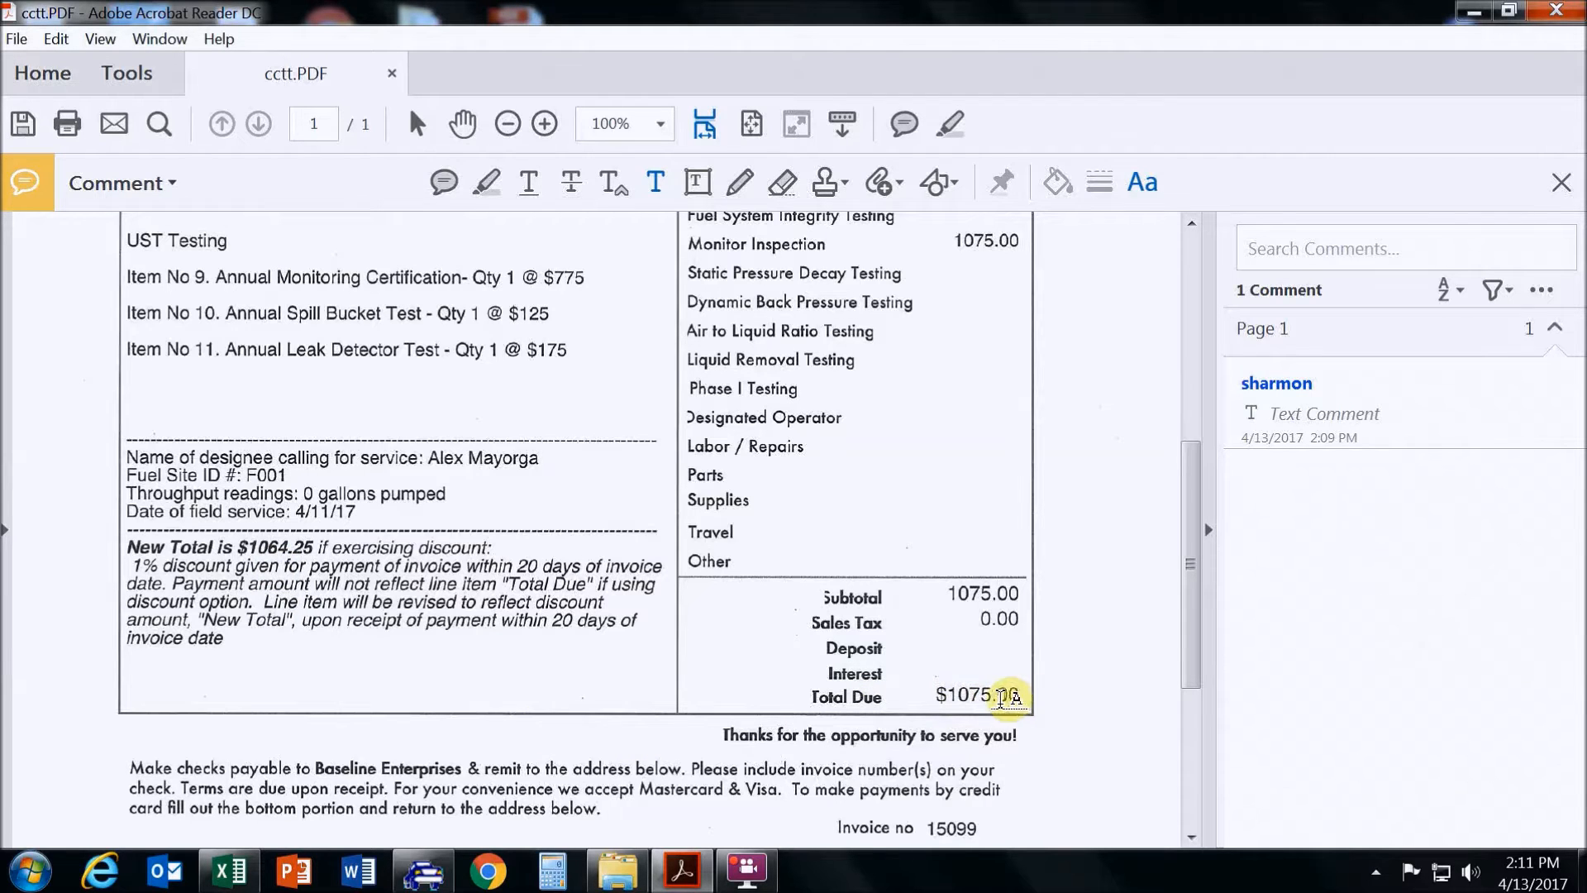
{"action": "scroll", "coordinate": [629, 698], "scroll_direction": "up", "scroll_amount": 2}
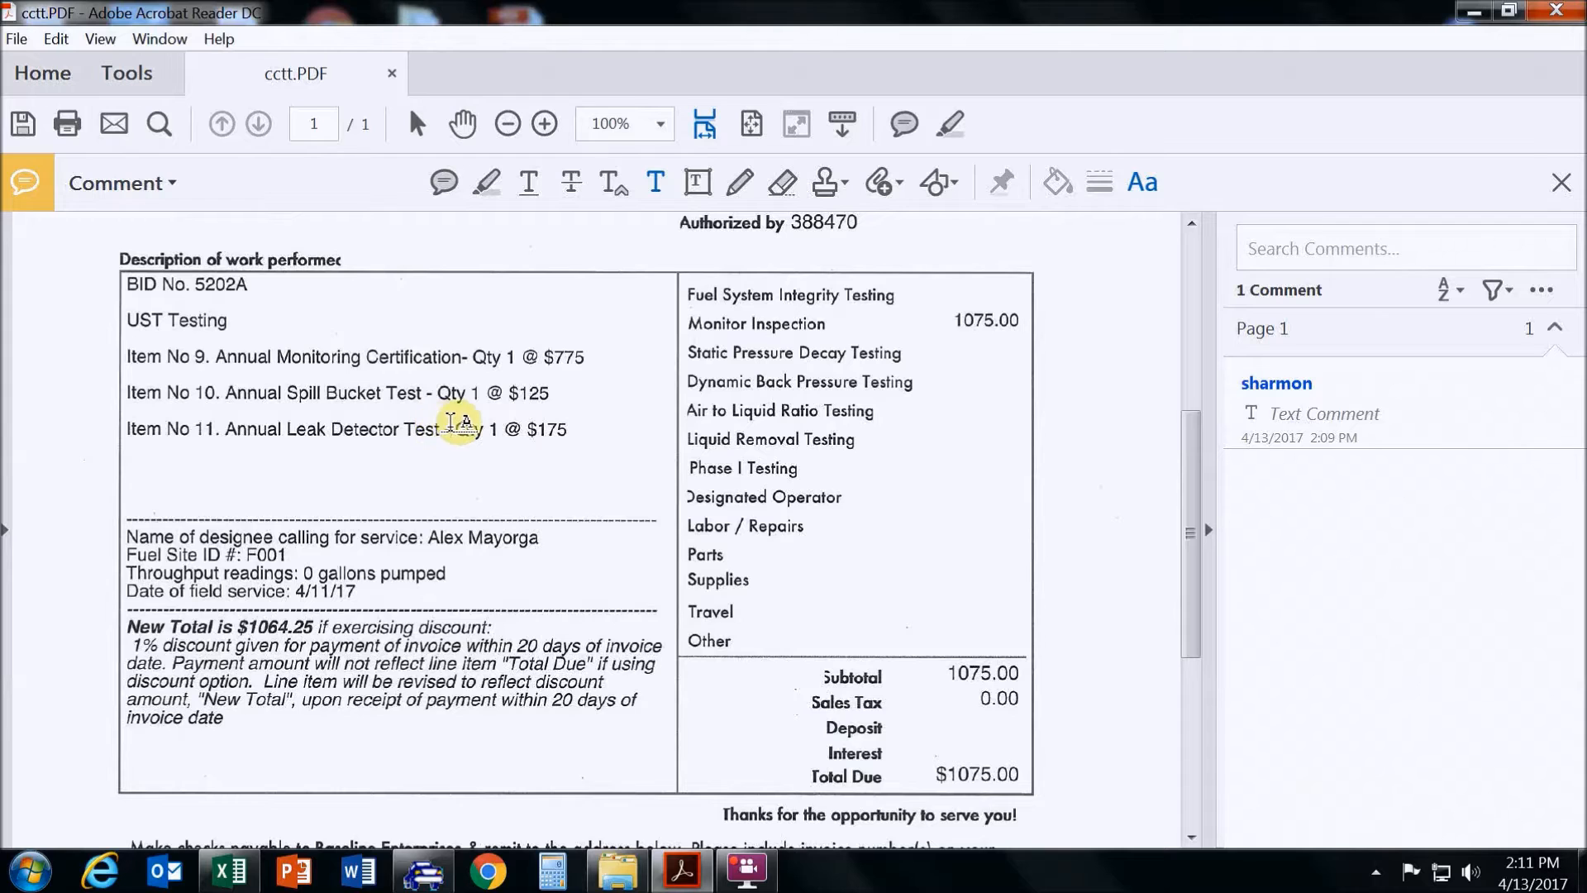
{"action": "scroll", "coordinate": [612, 496], "scroll_direction": "up", "scroll_amount": 3}
{"action": "scroll", "coordinate": [612, 496], "scroll_direction": "up", "scroll_amount": 8}
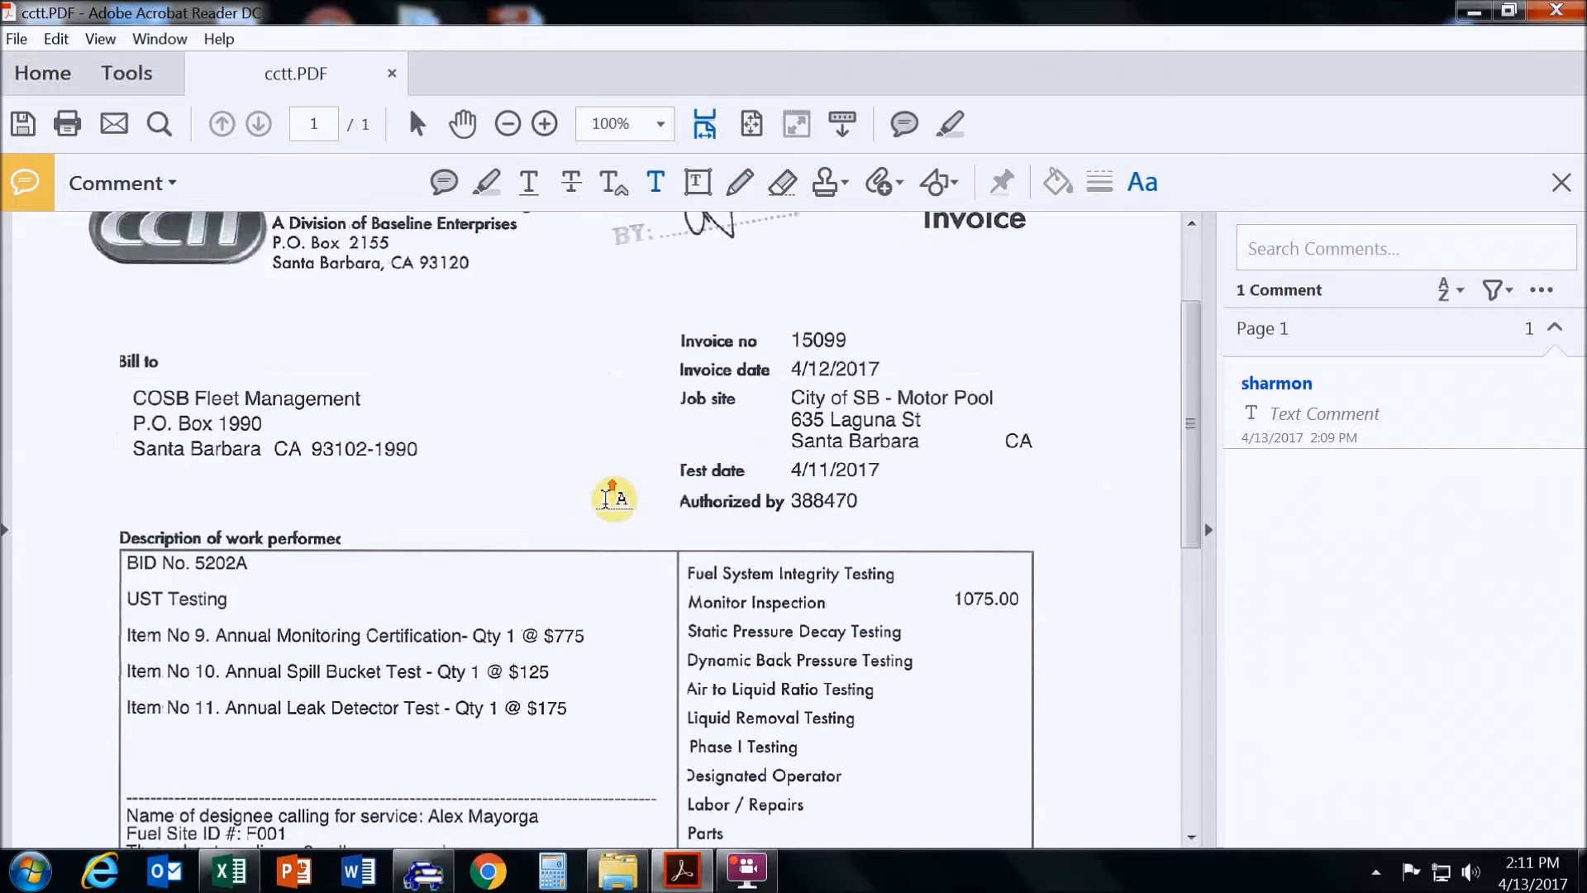
- Switch to FleetFocus and open the Work Order Center, and check the fuel site ID on the PDF invoice in Acrobat Reader
{"action": "left_click", "coordinate": [428, 878]}
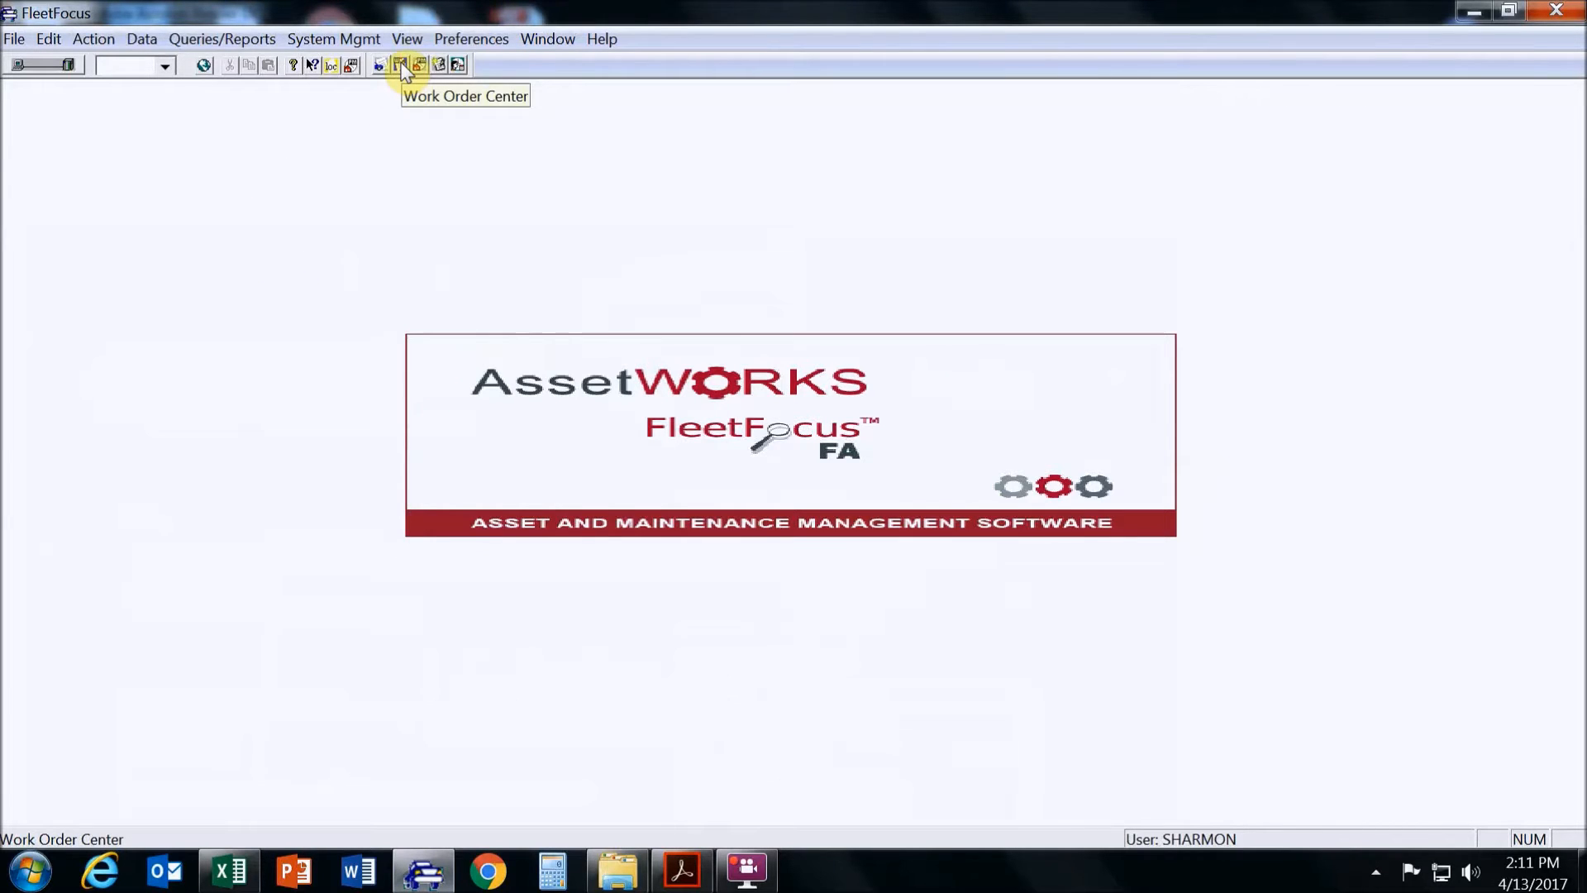
{"action": "left_click", "coordinate": [403, 67]}
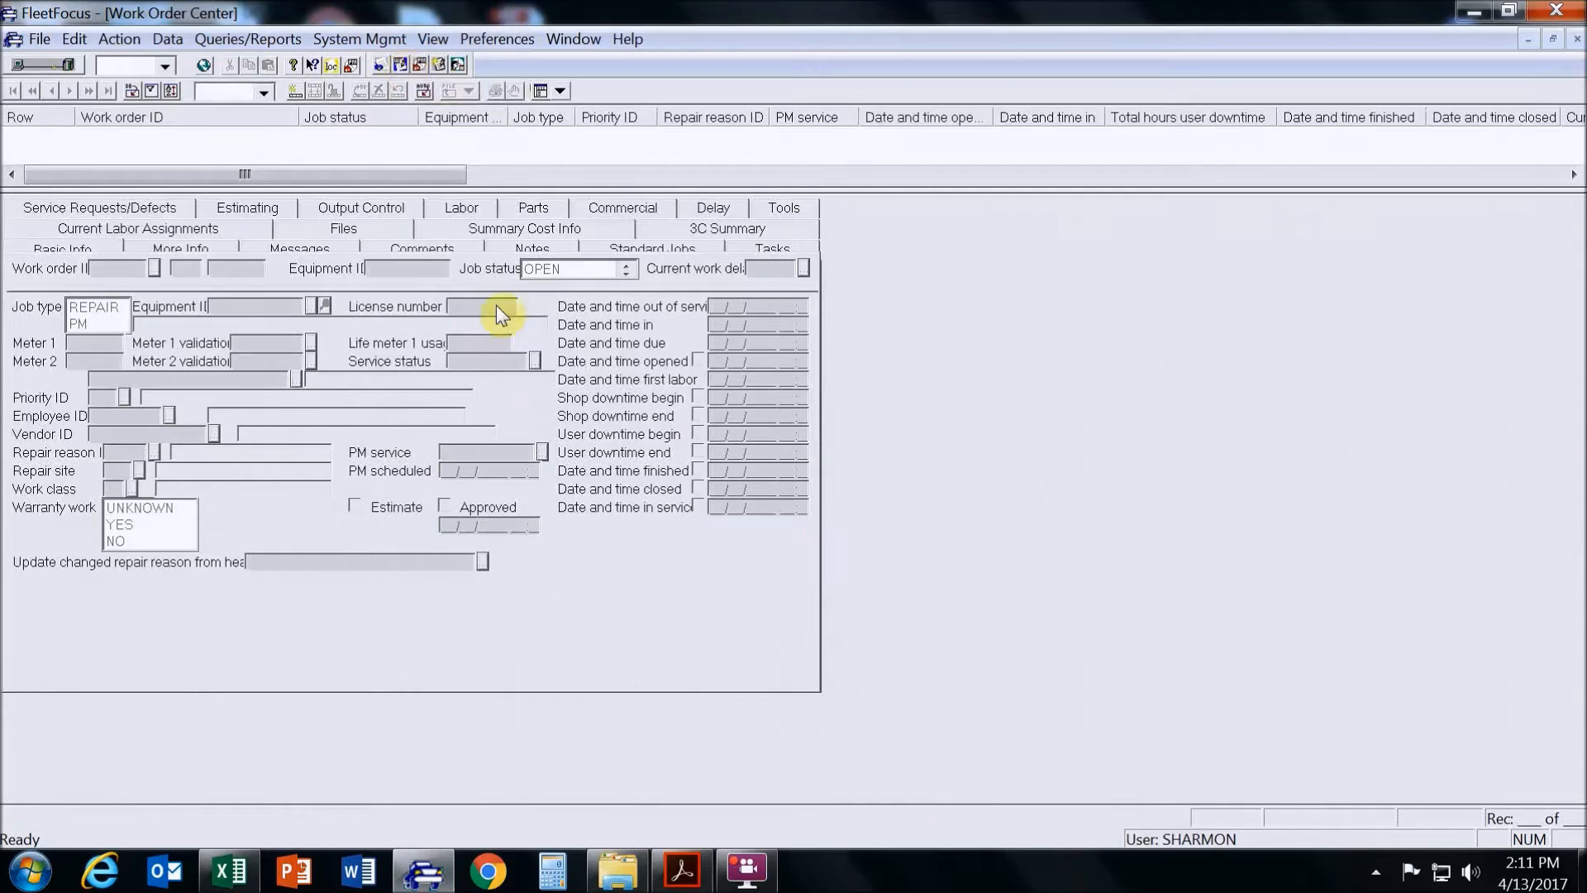
{"action": "left_click", "coordinate": [682, 870]}
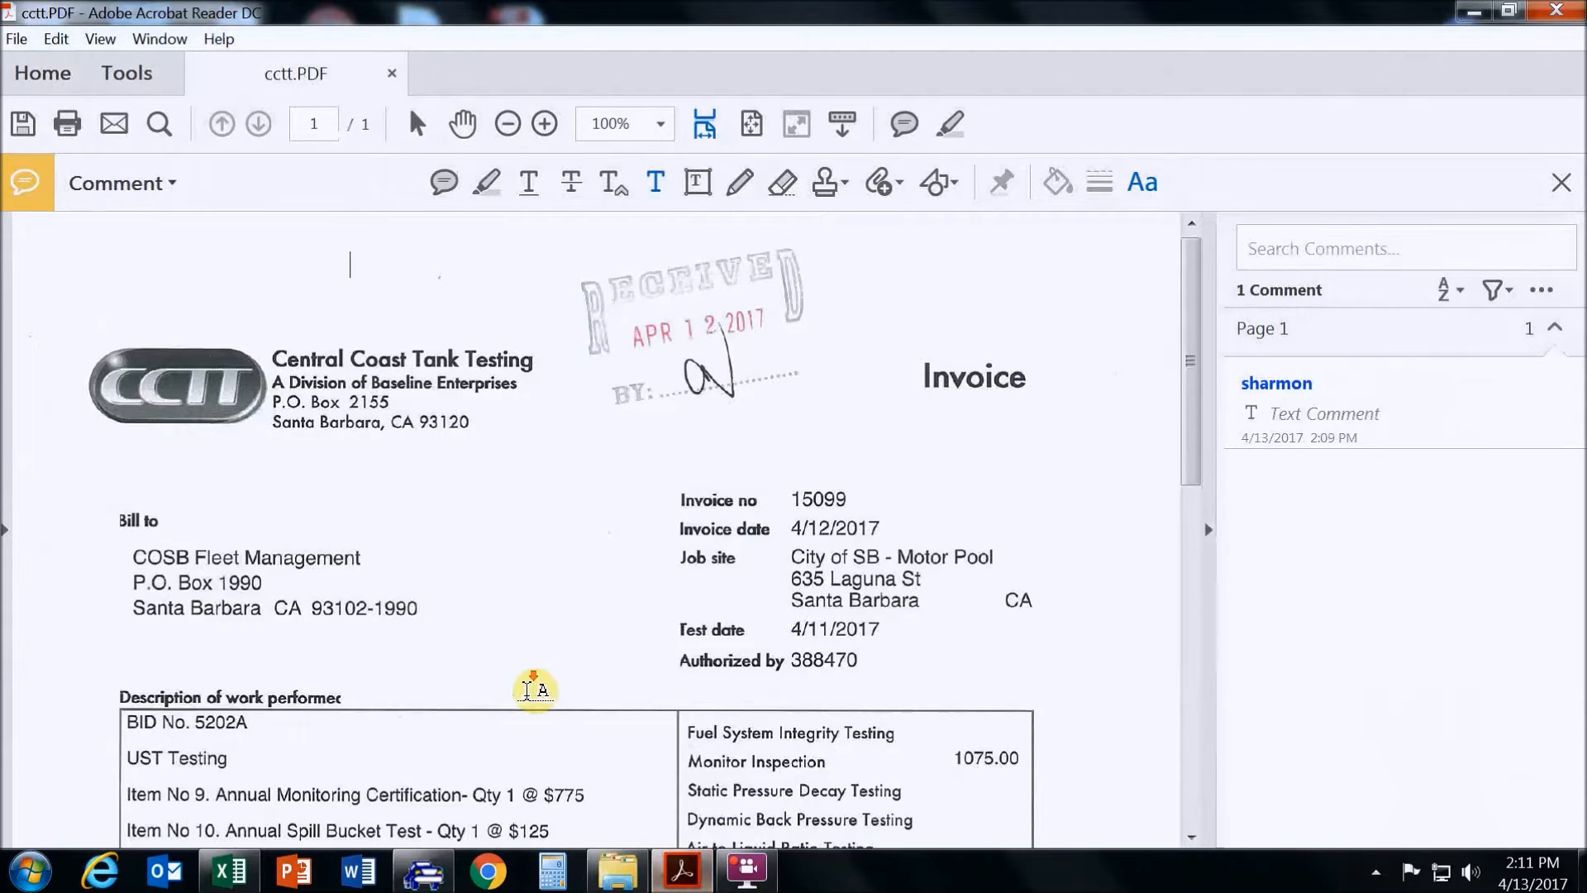
{"action": "scroll", "coordinate": [525, 678], "scroll_direction": "down", "scroll_amount": 3}
{"action": "scroll", "coordinate": [527, 638], "scroll_direction": "down", "scroll_amount": 1}
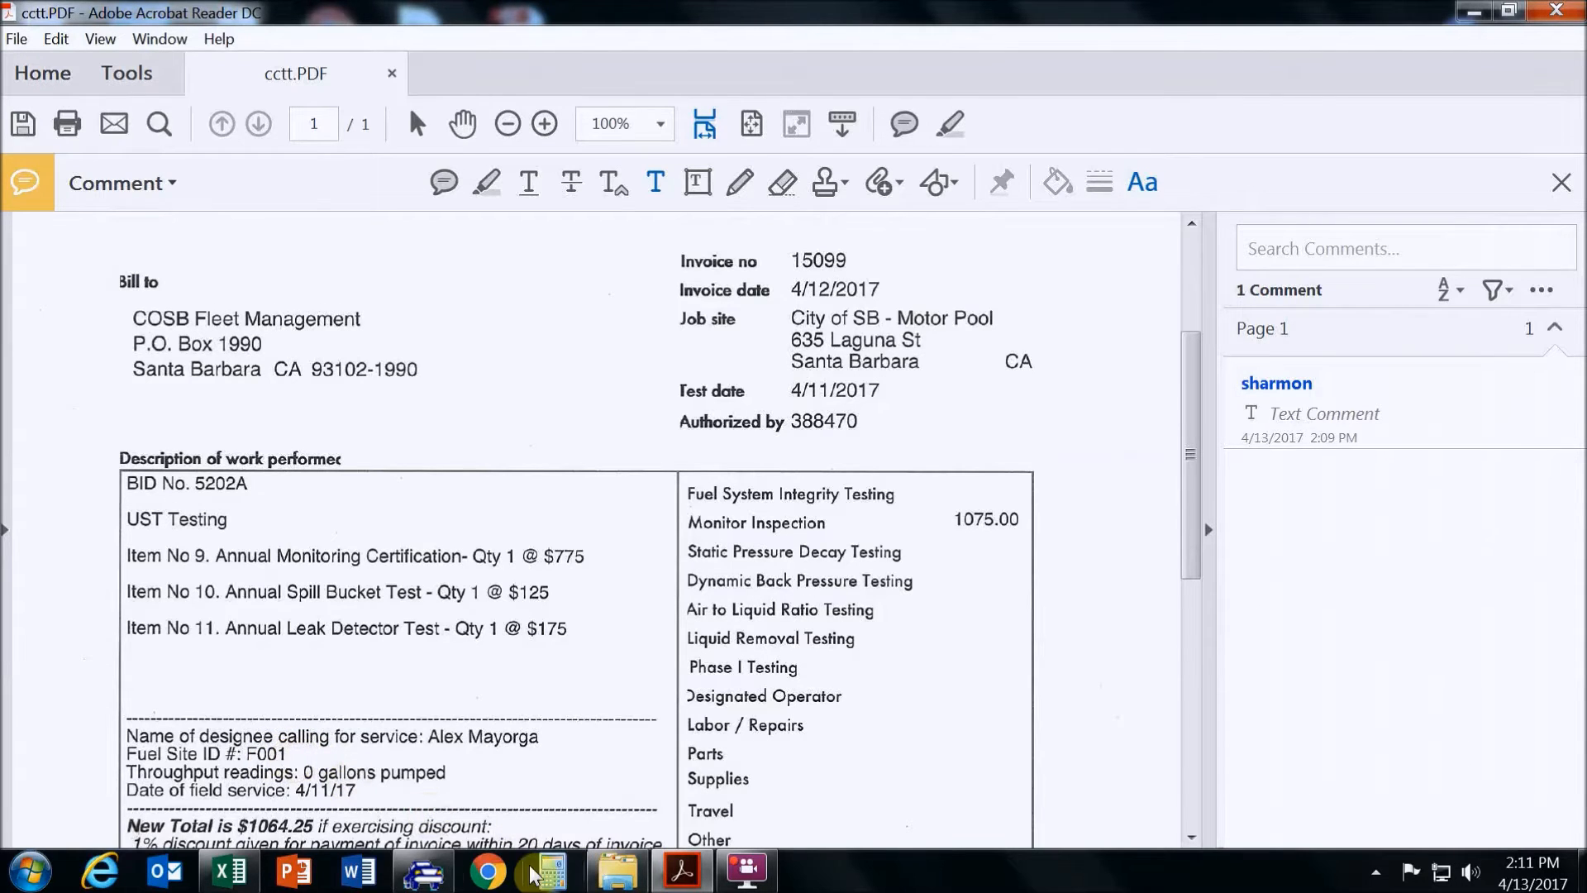
- In FleetFocus, filter the work orders by equipment F001 and enlarge the results list
{"action": "left_click", "coordinate": [423, 871]}
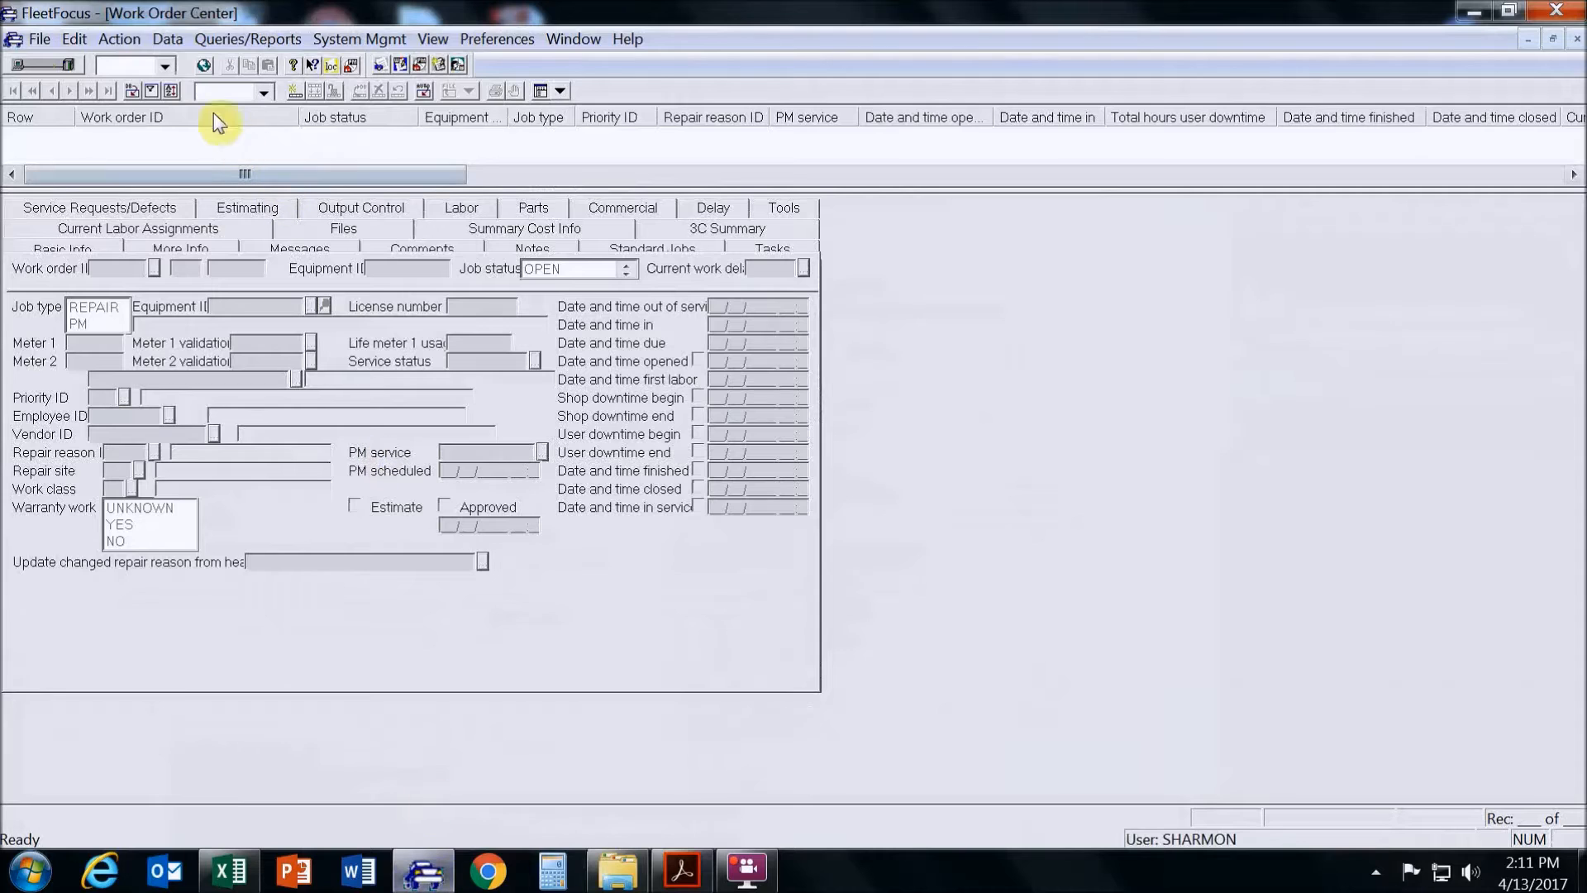
{"action": "left_click", "coordinate": [151, 91]}
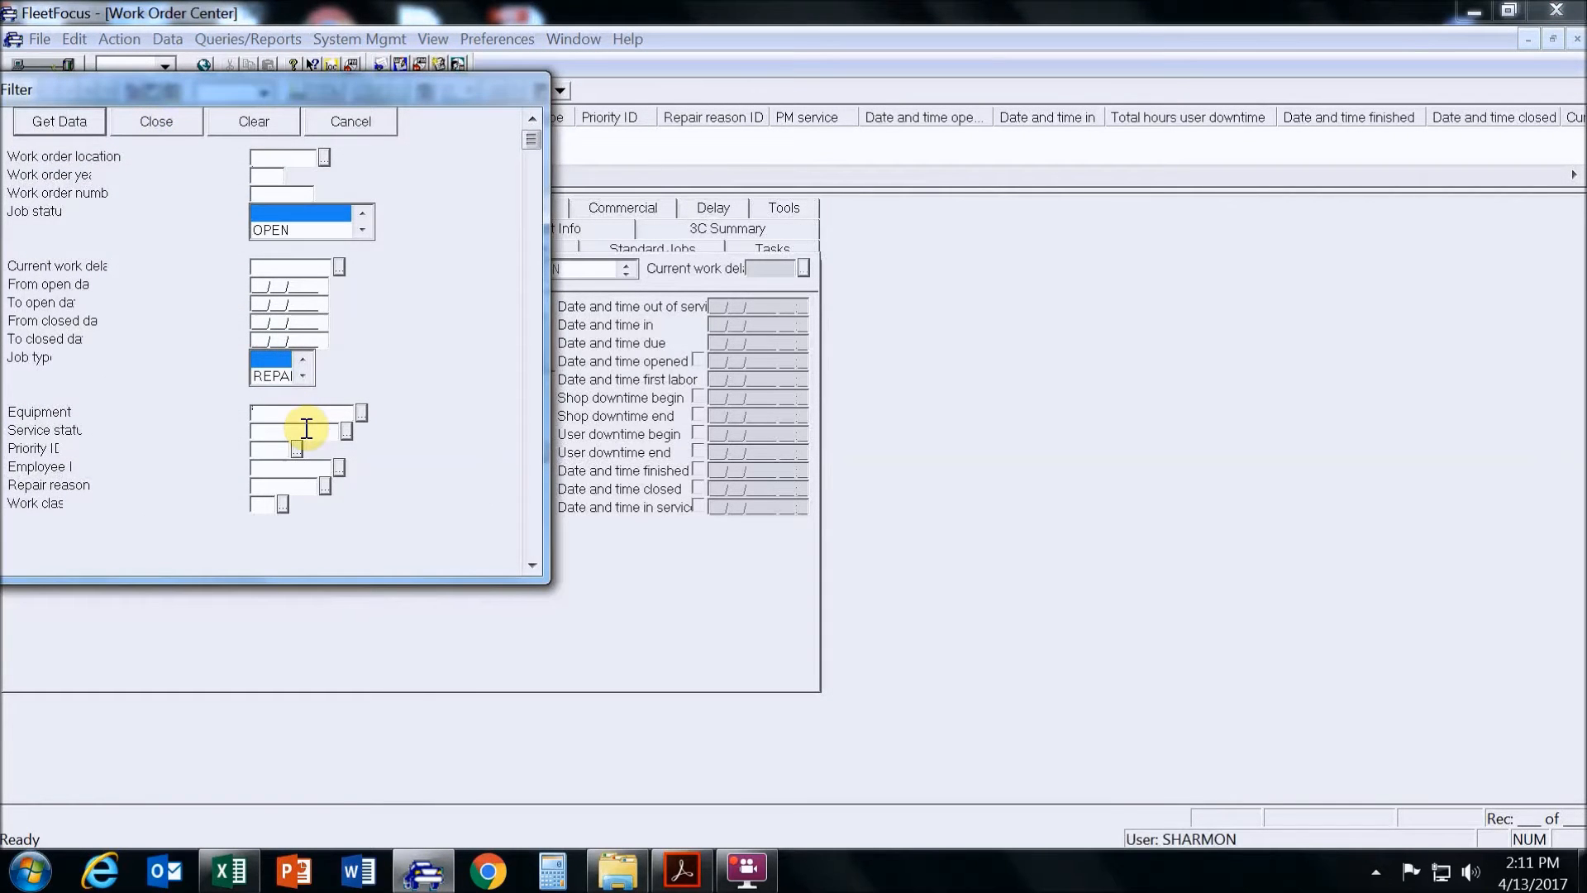
{"action": "type", "text": "FC01"}
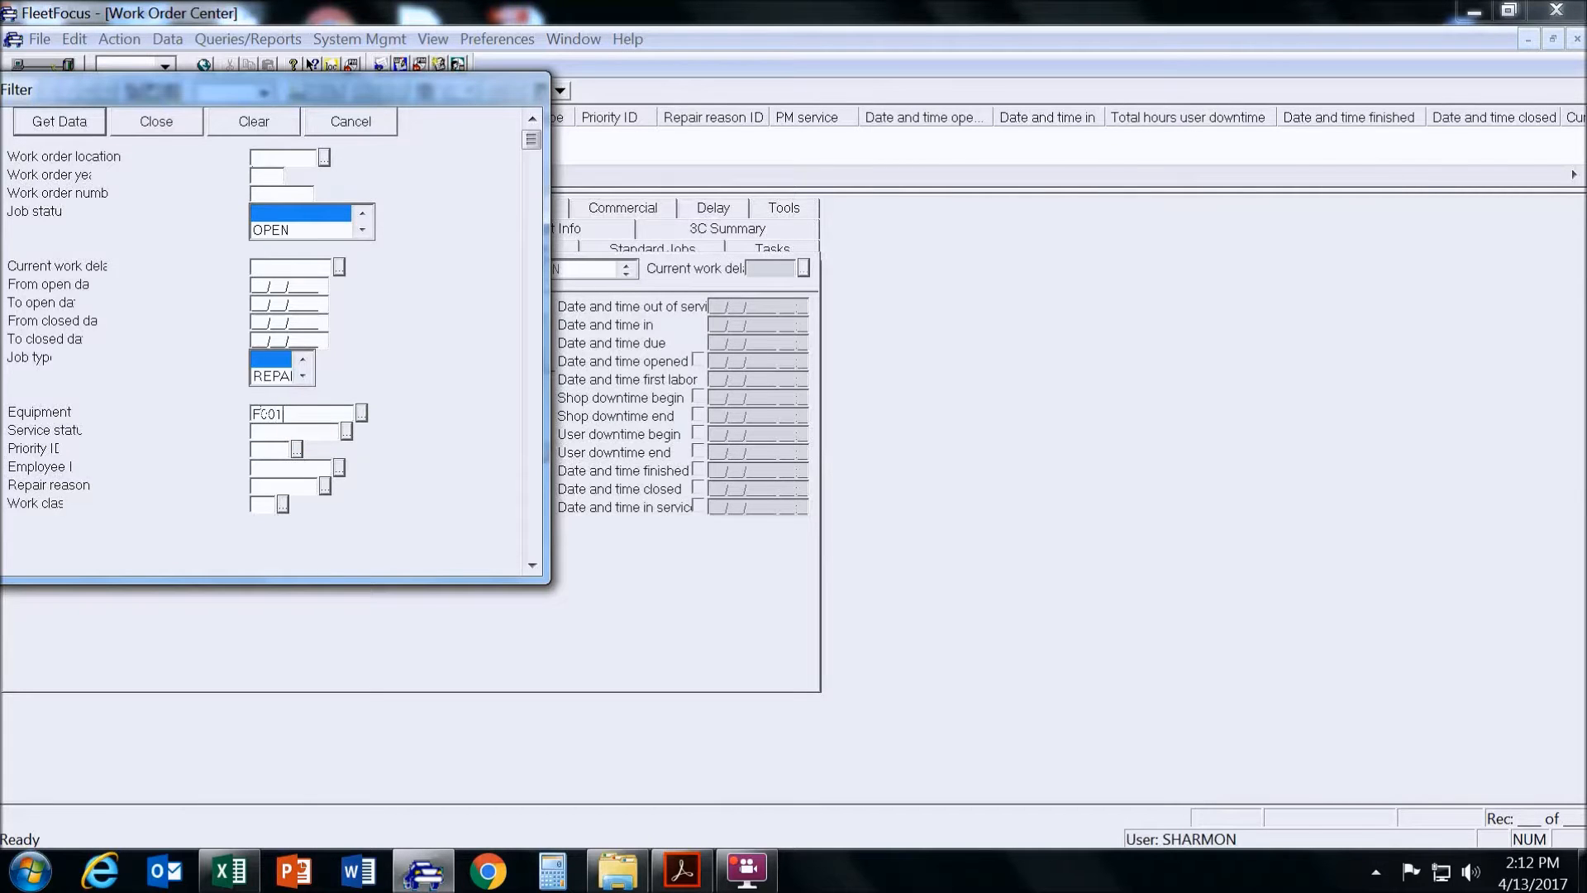
{"action": "key", "text": "Return"}
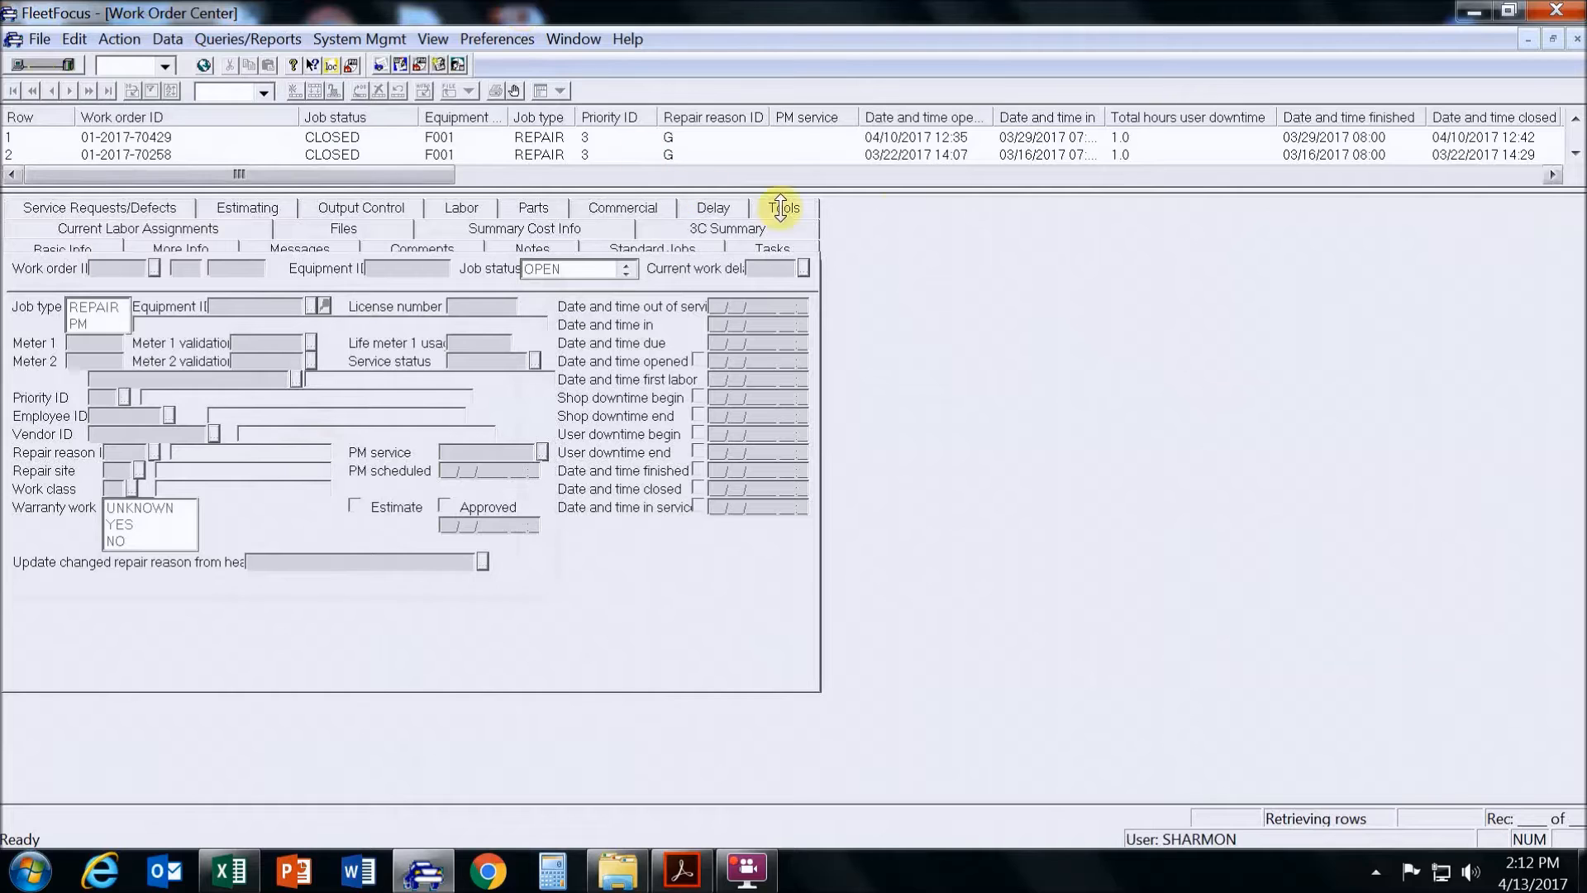
{"action": "left_click_drag", "start_coordinate": [918, 186], "coordinate": [921, 449]}
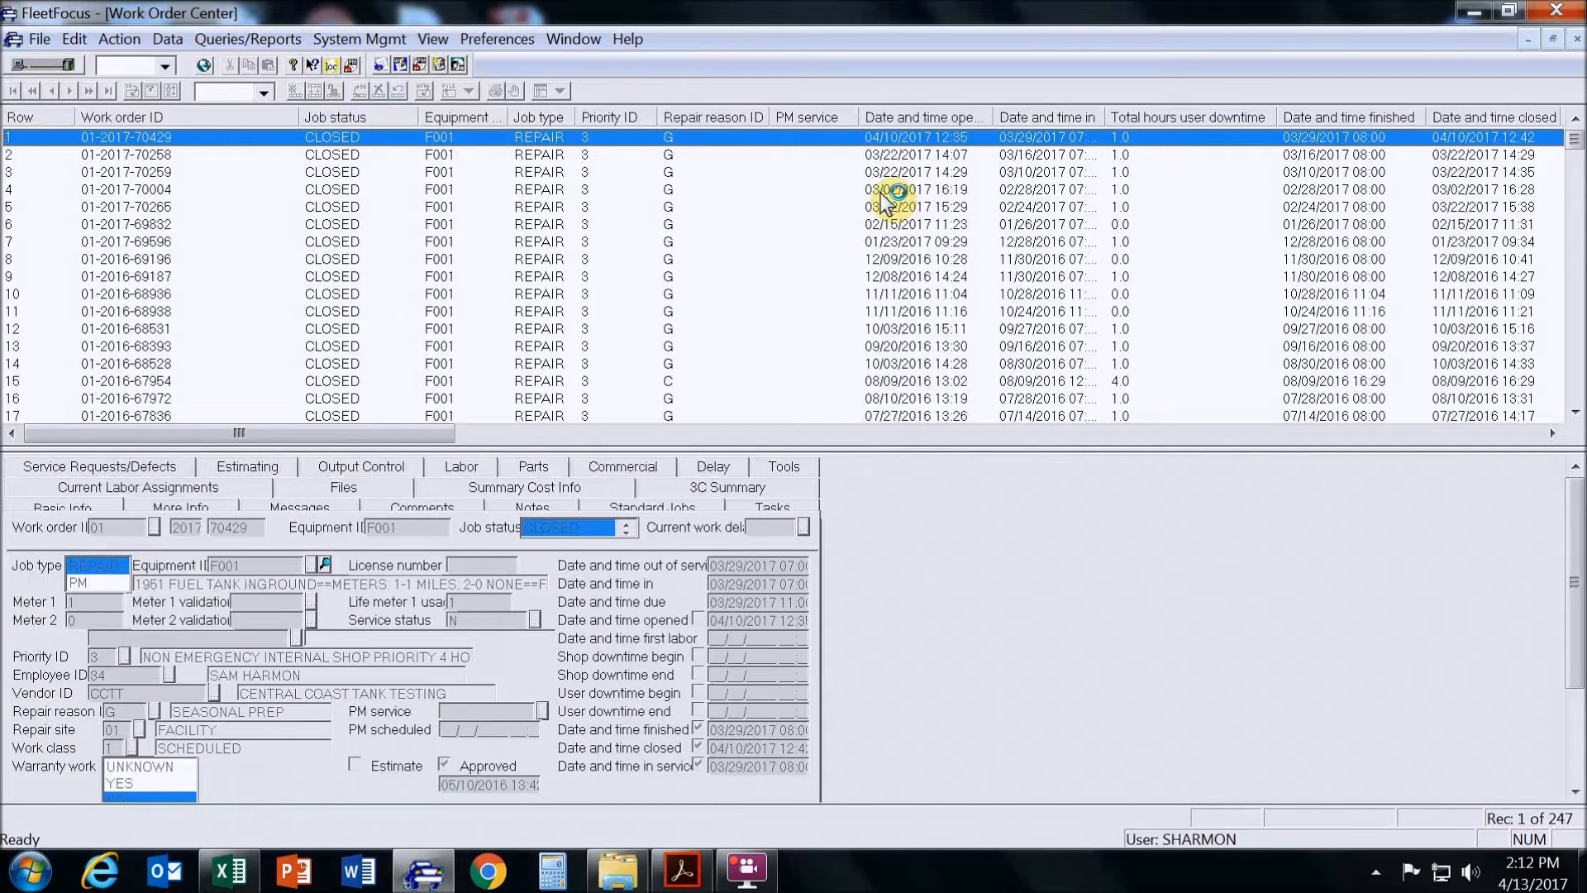
- Check the comments on the most recent F001 work order and start a new work order from its basic information
{"action": "left_click", "coordinate": [444, 503]}
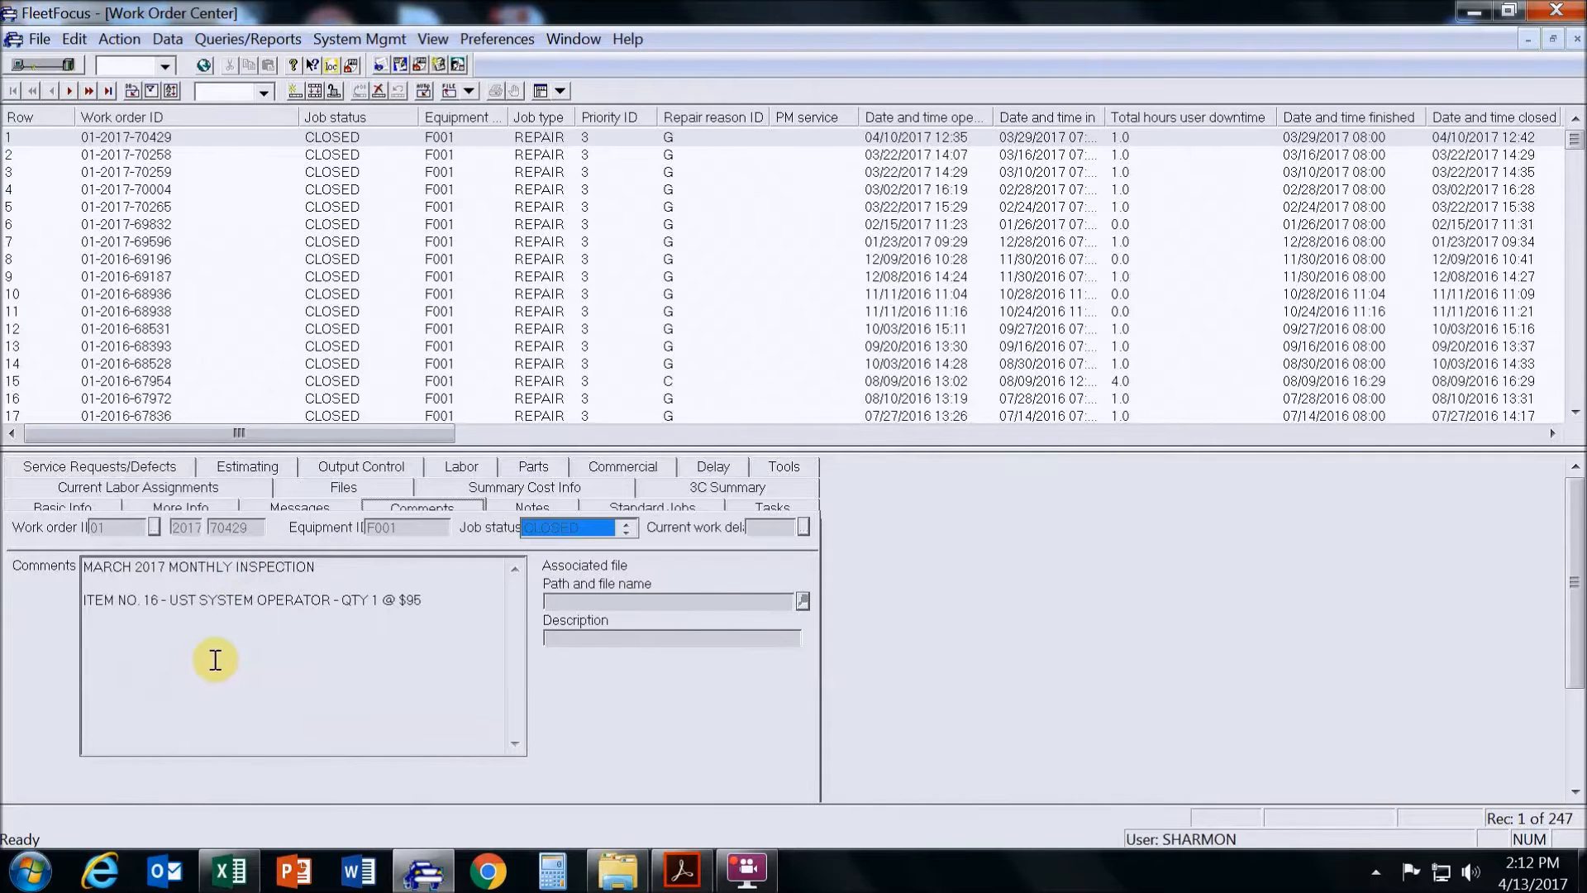
{"action": "left_click", "coordinate": [66, 509]}
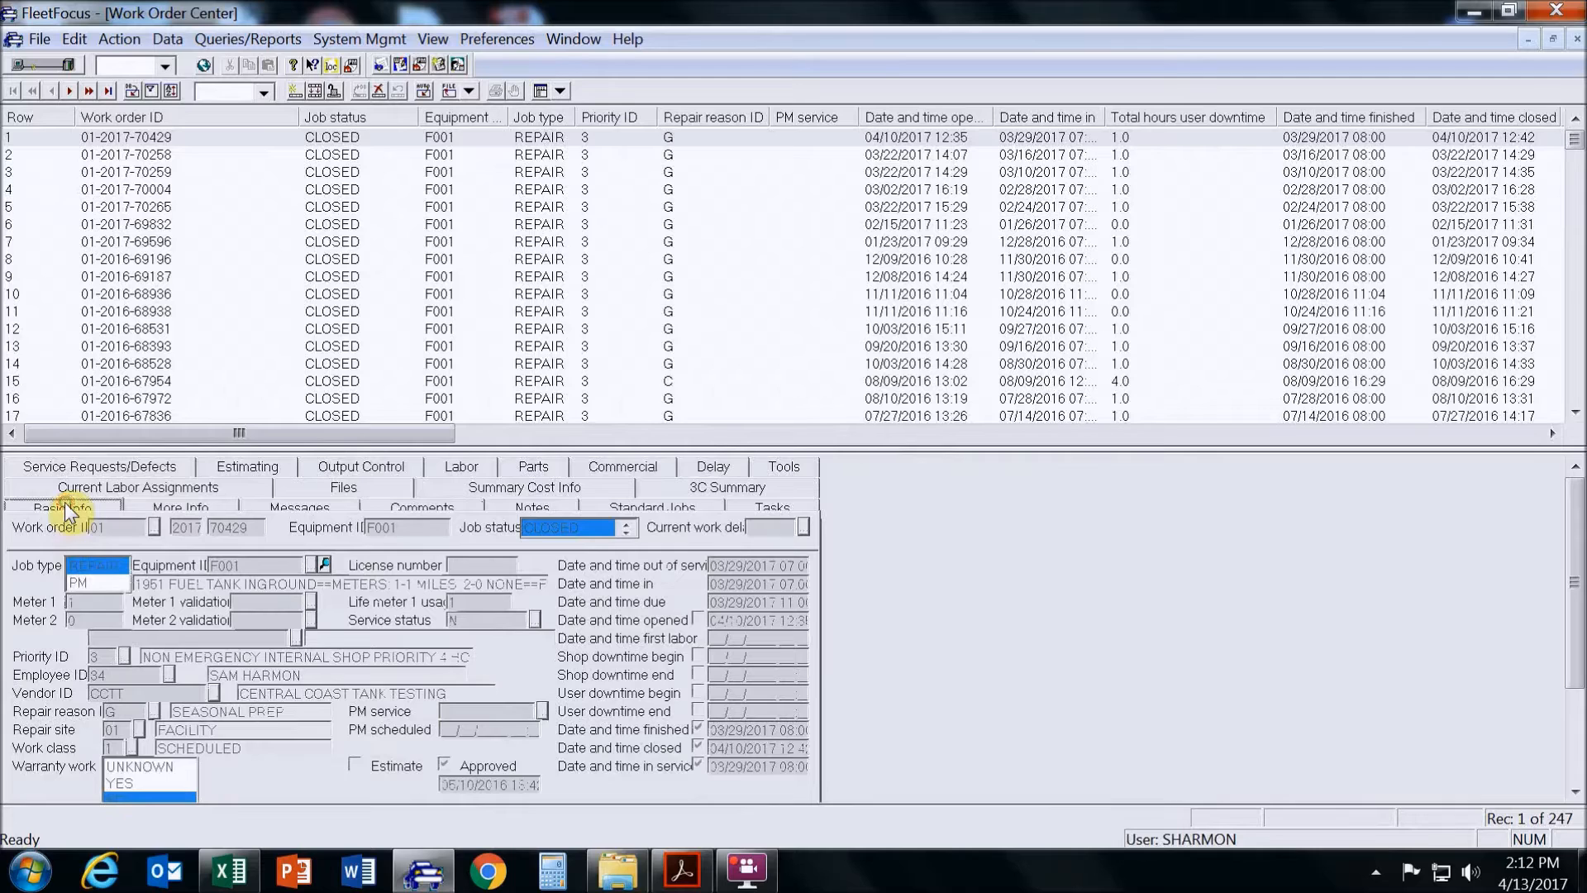
{"action": "left_click", "coordinate": [316, 93]}
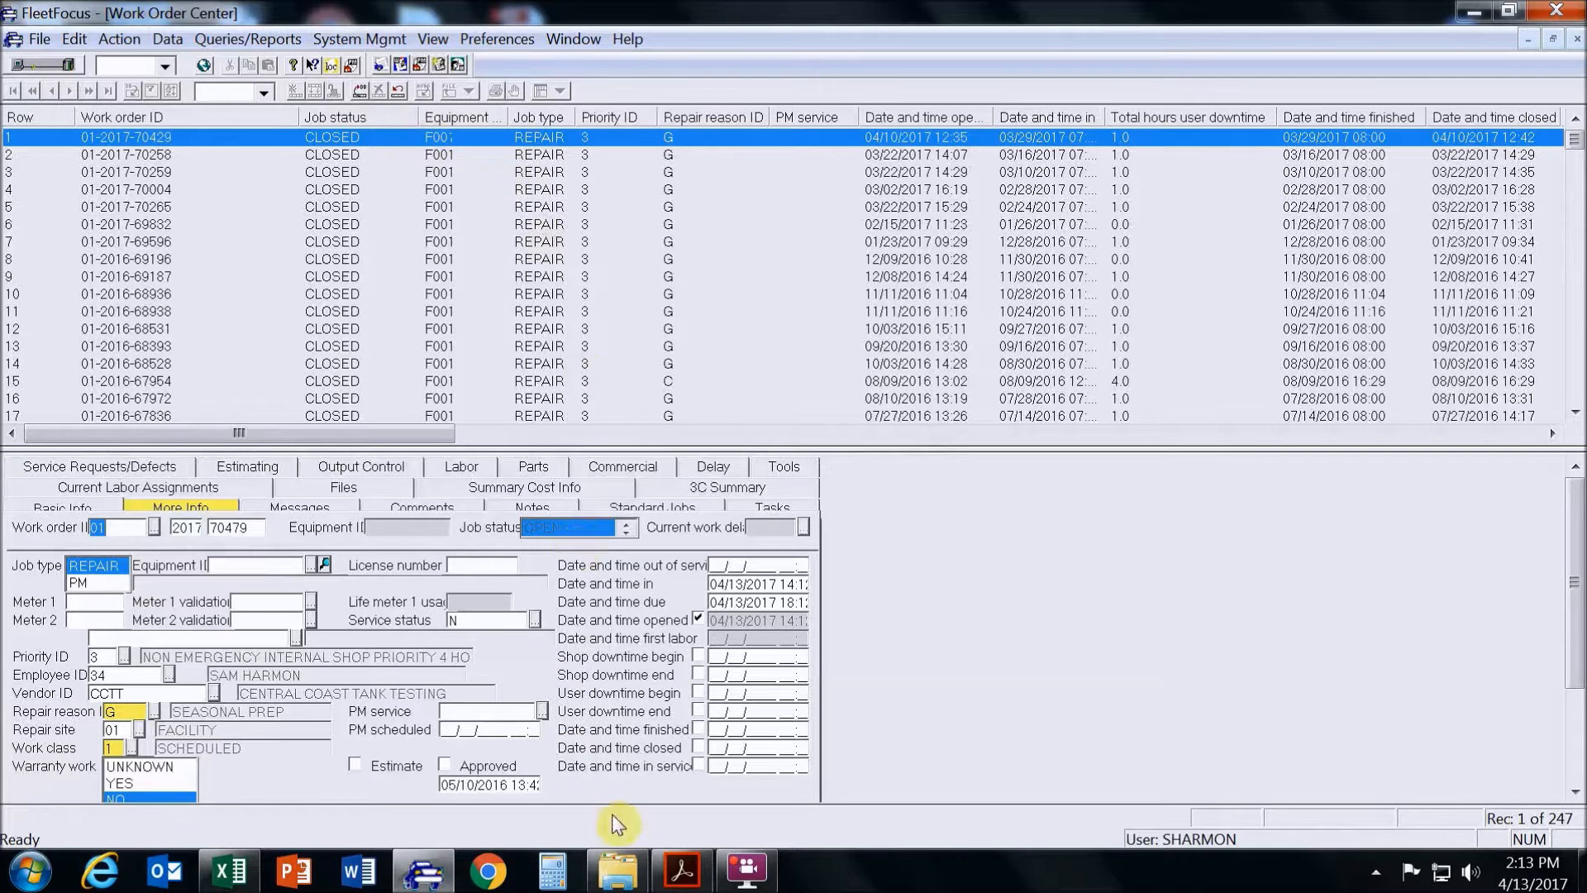
- Add a text comment to the PDF invoice under the vendor's address with equipment ID F001 and the new work order's number
{"action": "left_click", "coordinate": [681, 878]}
{"action": "scroll", "coordinate": [529, 612], "scroll_direction": "up", "scroll_amount": 3}
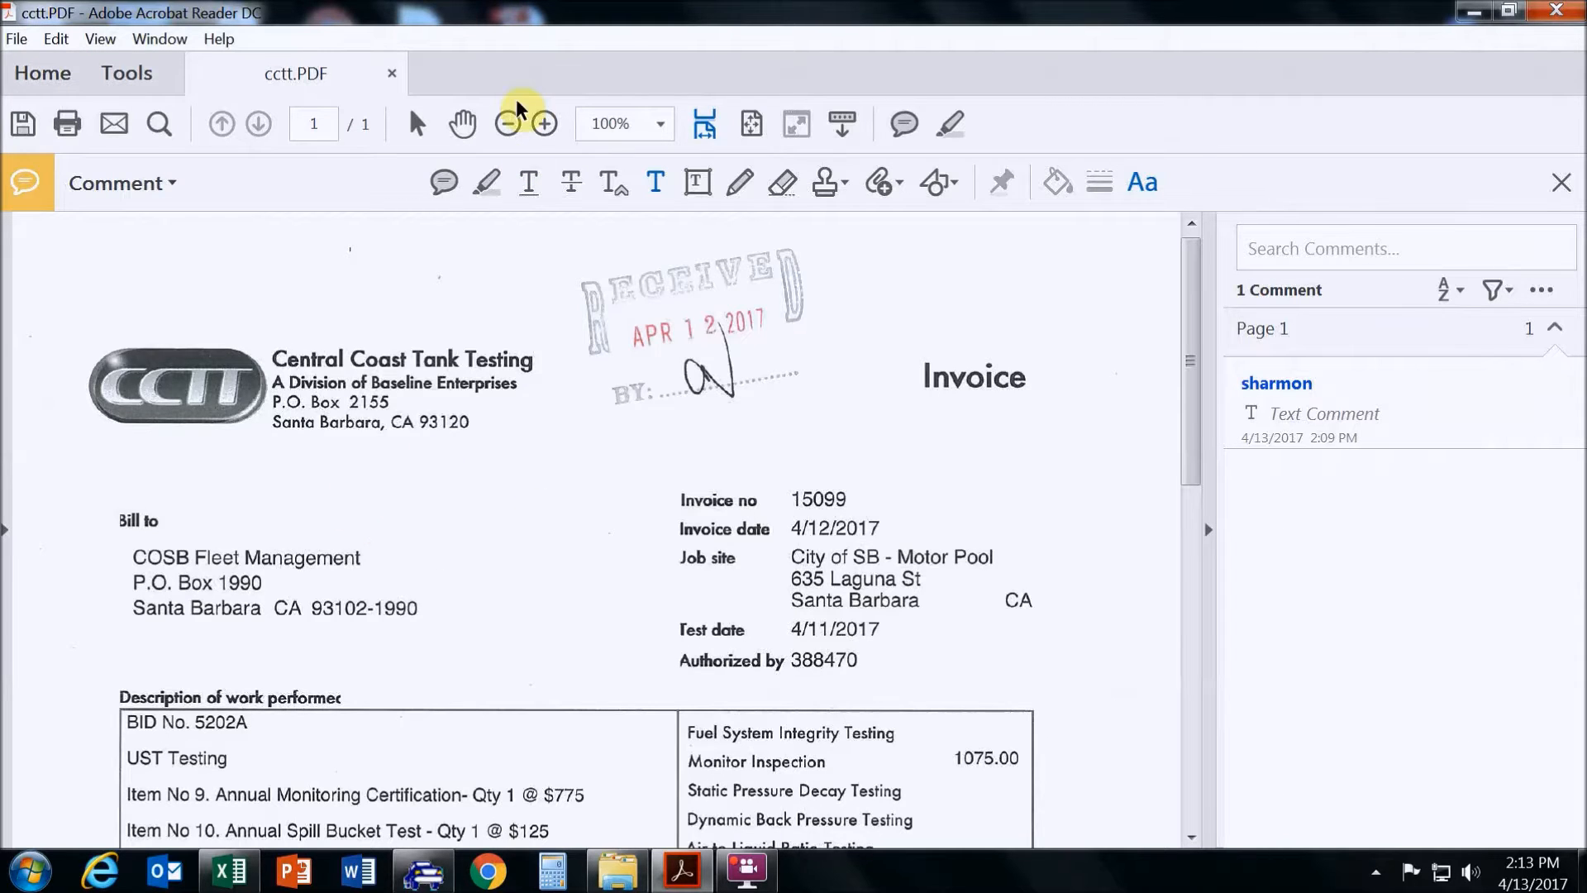
{"action": "left_click", "coordinate": [655, 191]}
{"action": "left_click", "coordinate": [288, 484]}
{"action": "type", "text": "F001-01-2017"}
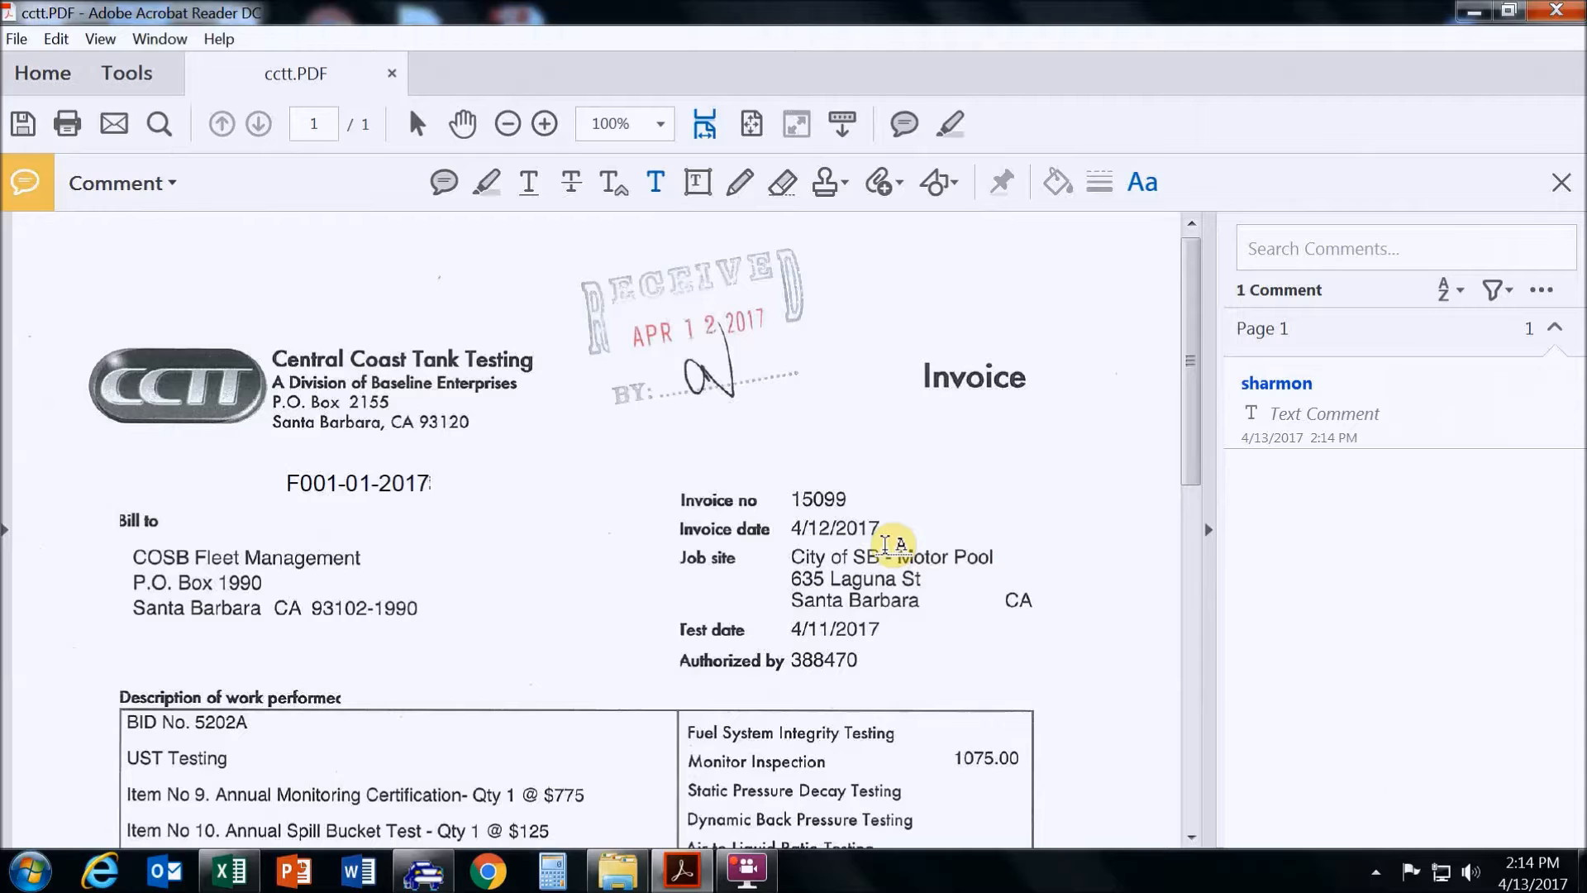
{"action": "type", "text": "-70"}
{"action": "type", "text": "4"}
{"action": "type", "text": ", 9"}
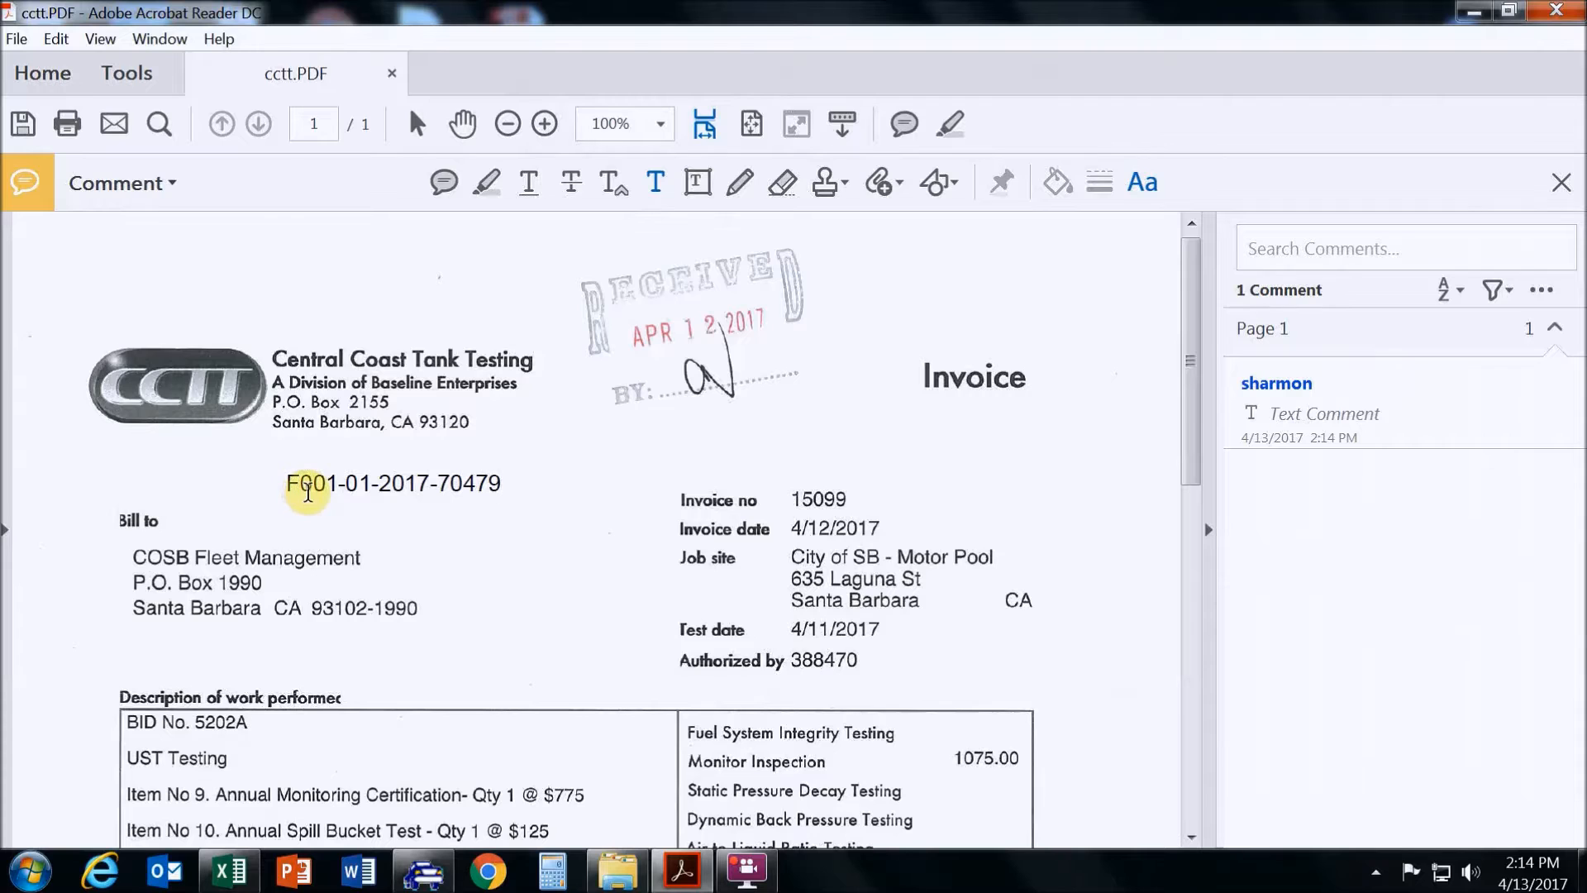
- Check the fuel site ID on the invoice, and in FleetFocus set the new work order's equipment ID to F001 and Meter 1 to 1
{"action": "scroll", "coordinate": [389, 752], "scroll_direction": "down", "scroll_amount": 3}
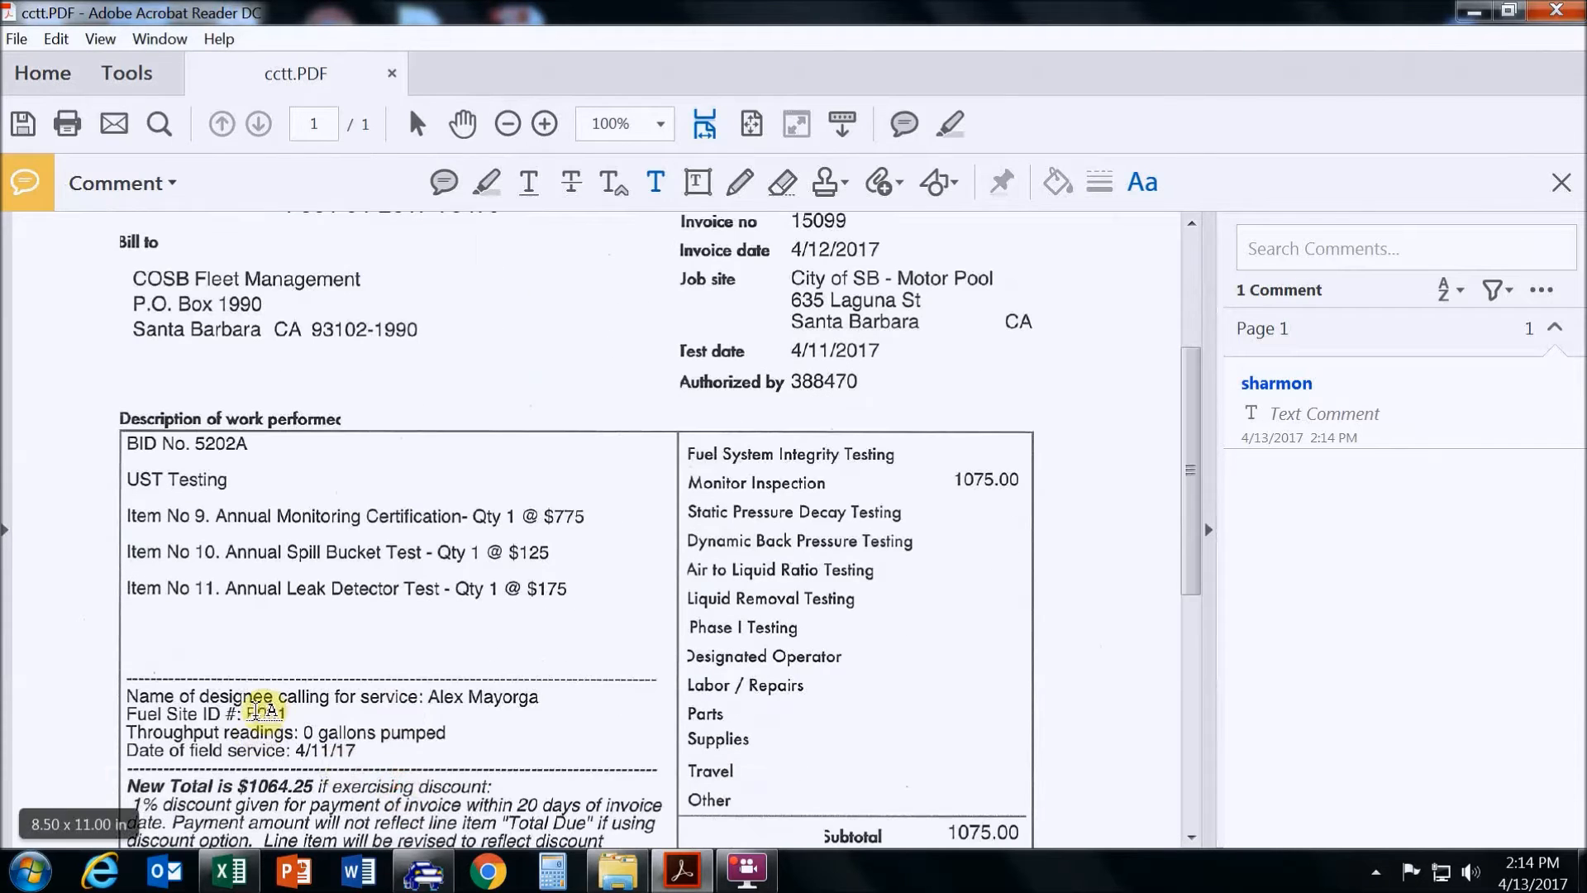
{"action": "scroll", "coordinate": [425, 690], "scroll_direction": "up", "scroll_amount": 3}
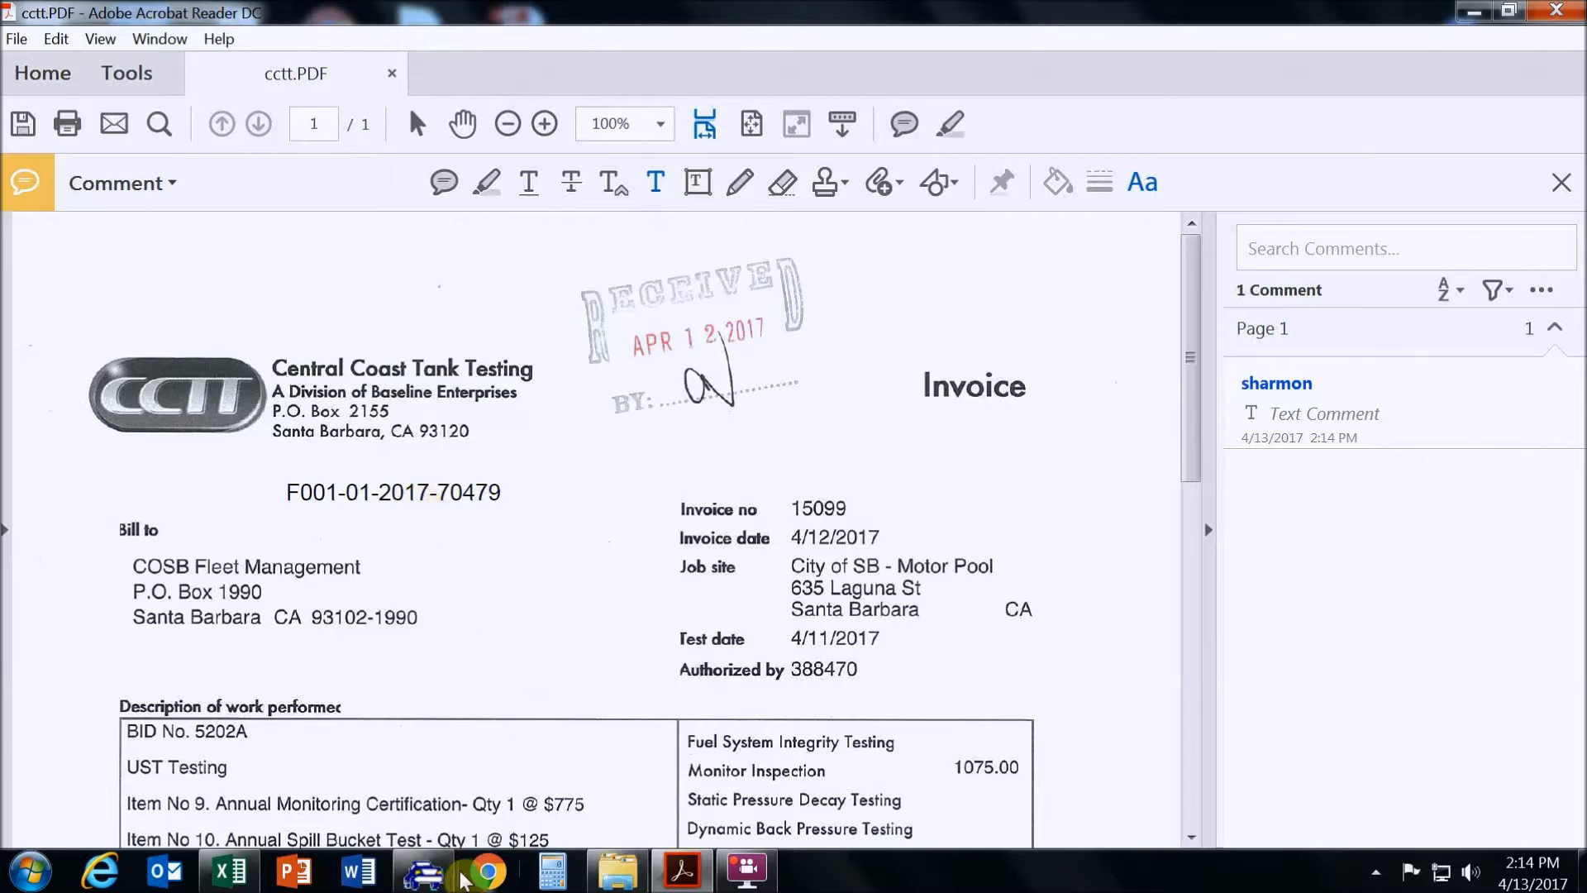
{"action": "left_click", "coordinate": [425, 872]}
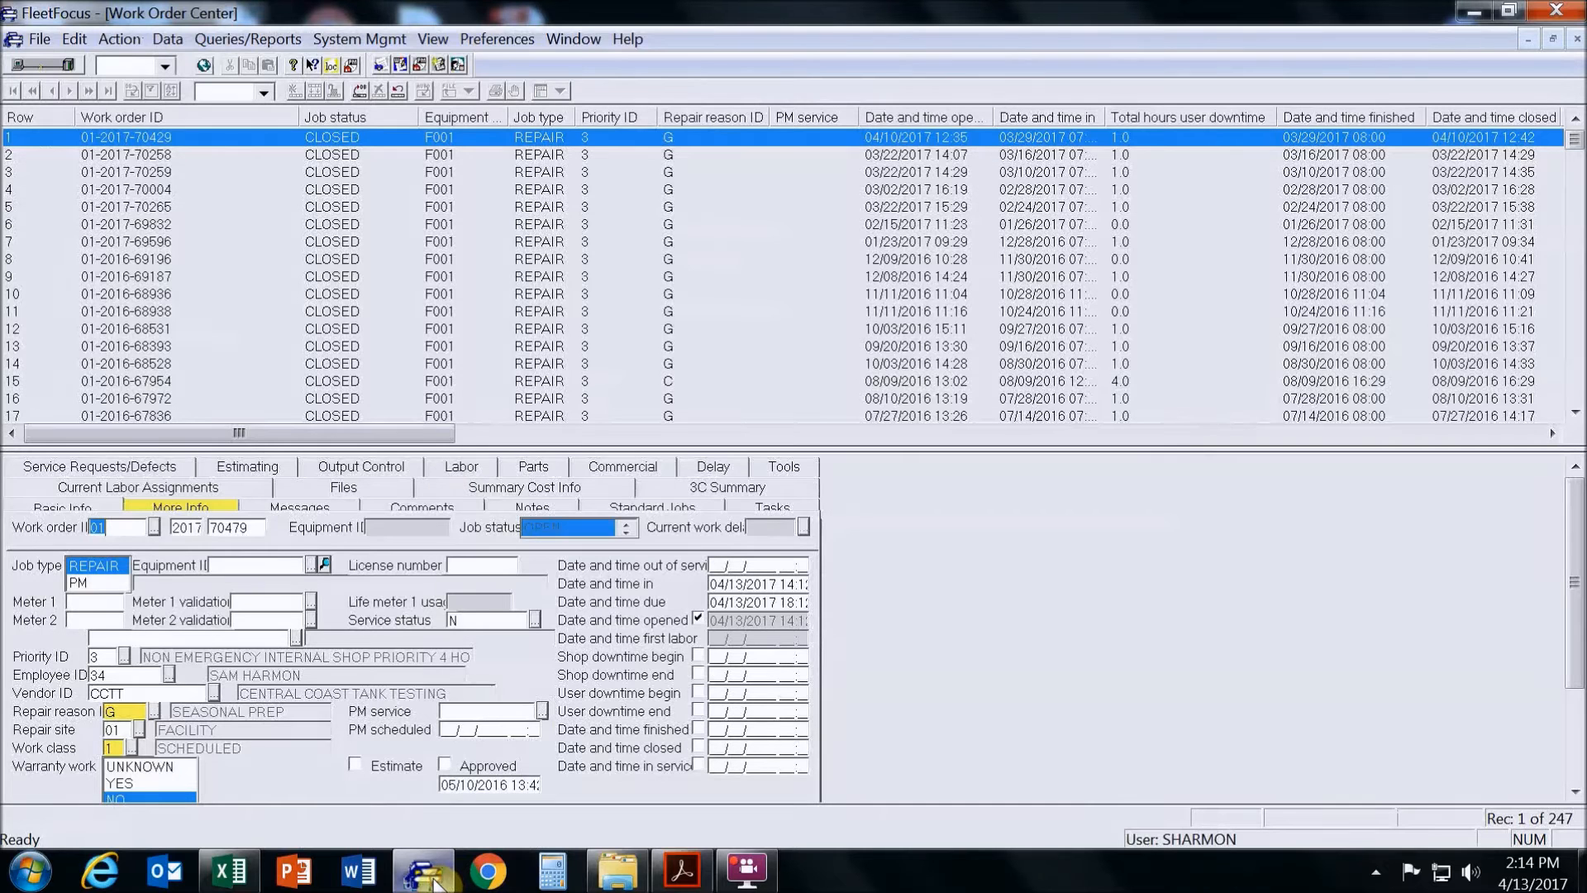
{"action": "left_click", "coordinate": [221, 569]}
{"action": "type", "text": "F001"}
{"action": "key", "text": "Tab"}
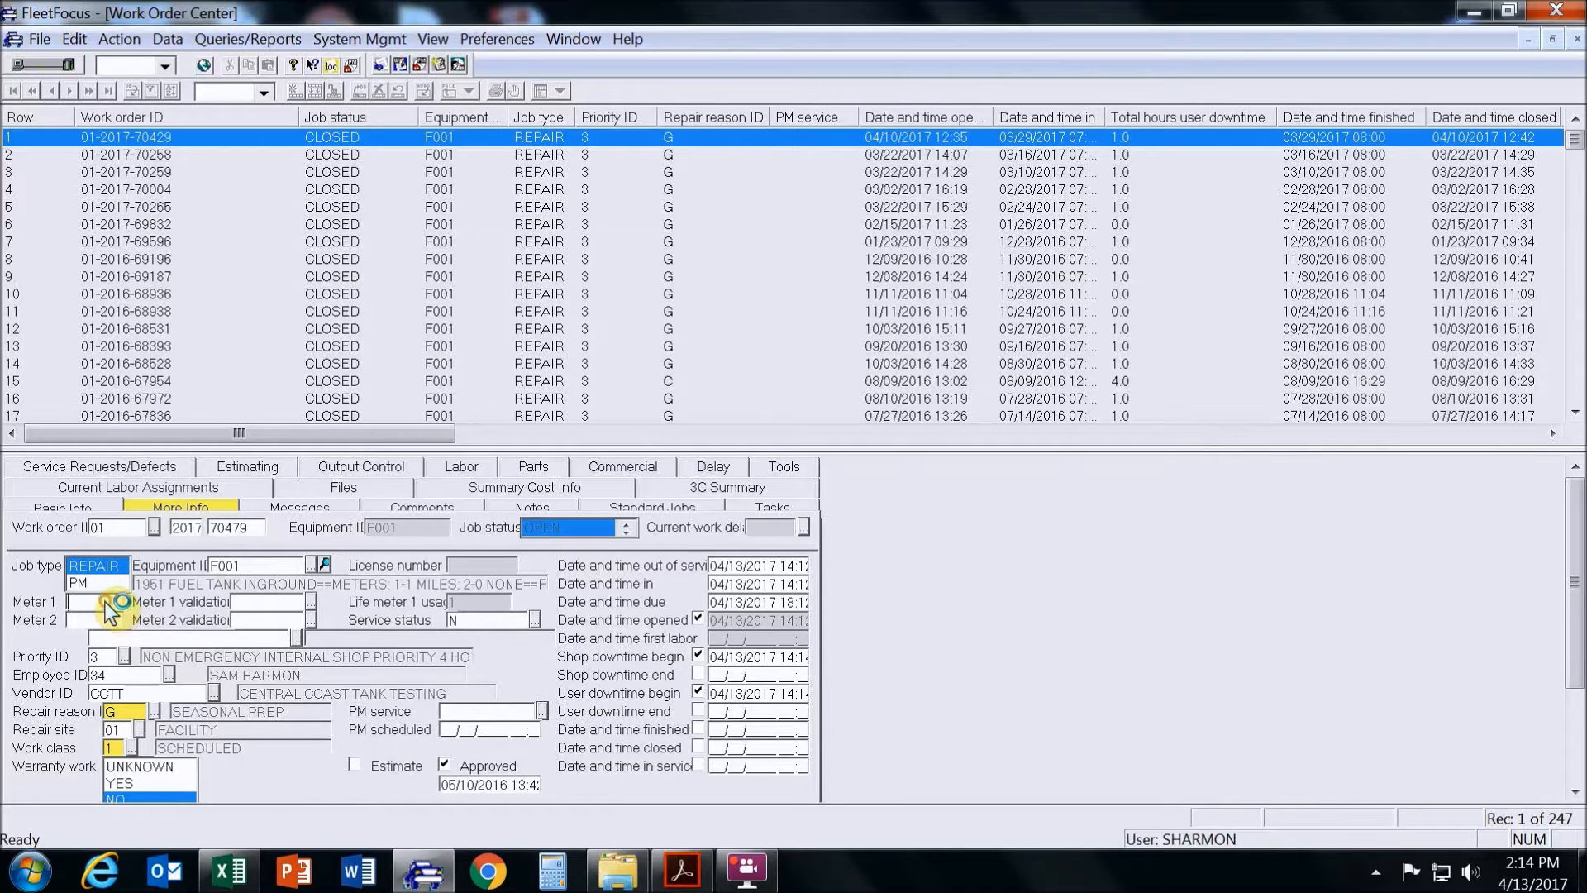
{"action": "type", "text": "1"}
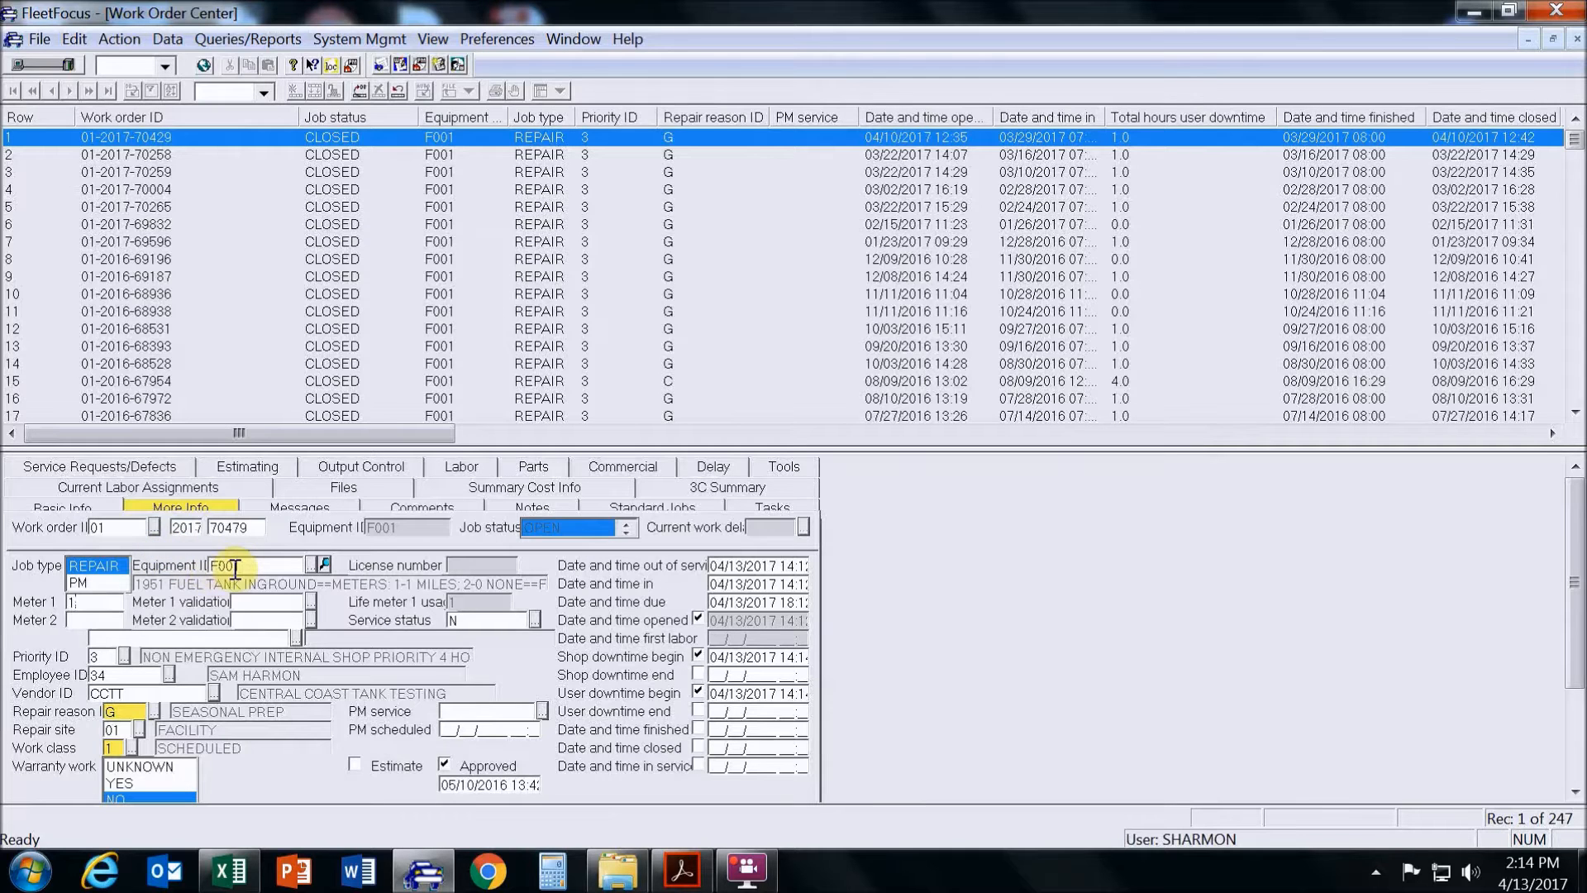
{"action": "left_click", "coordinate": [242, 568]}
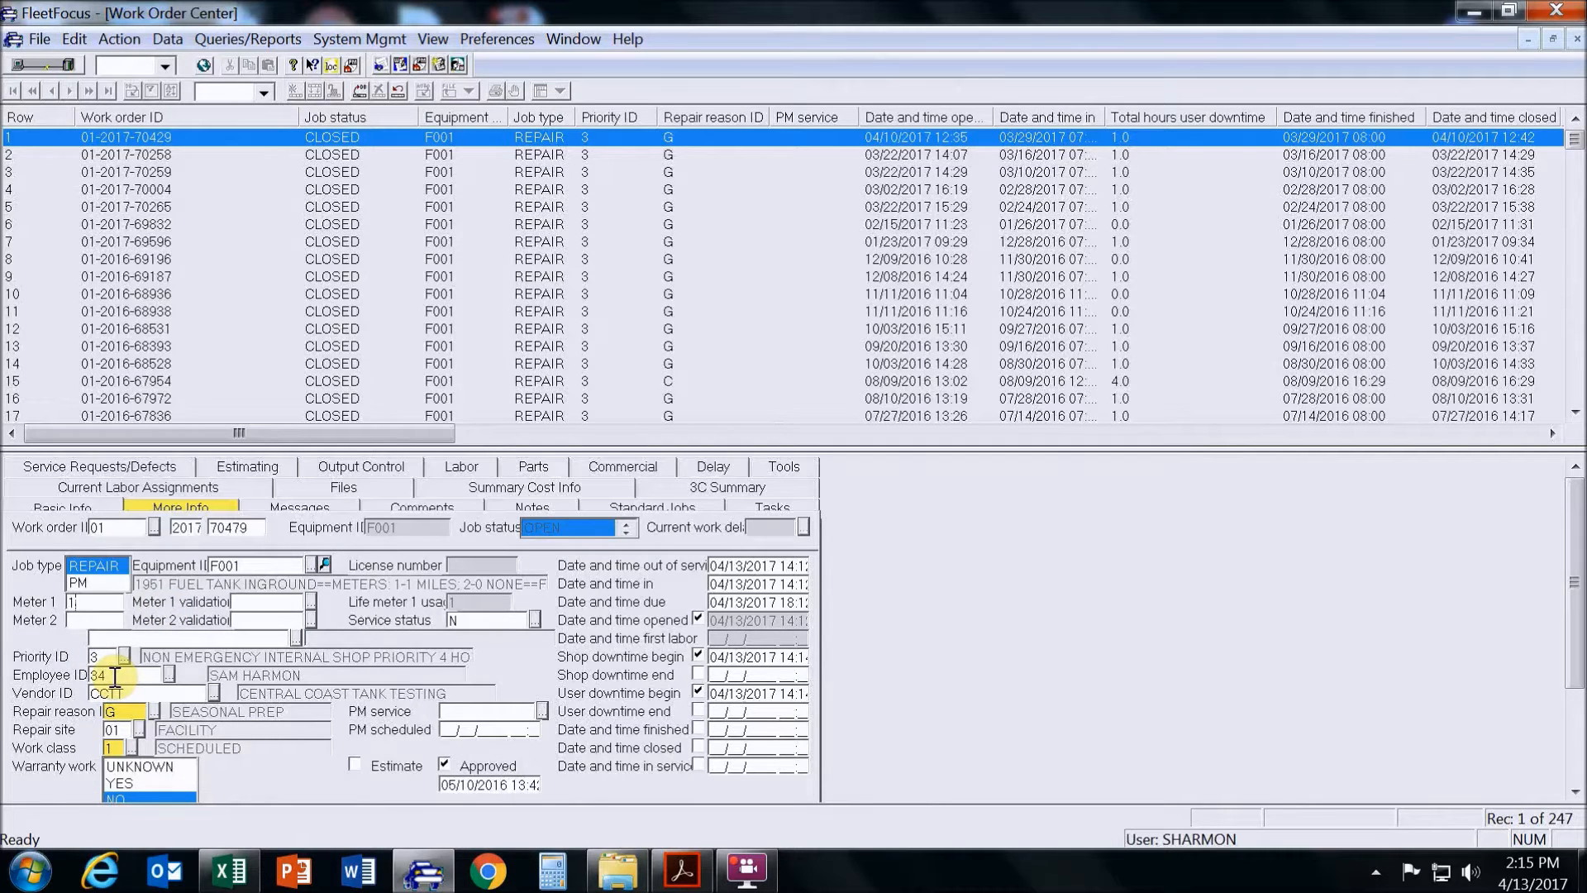
{"action": "left_click", "coordinate": [109, 676]}
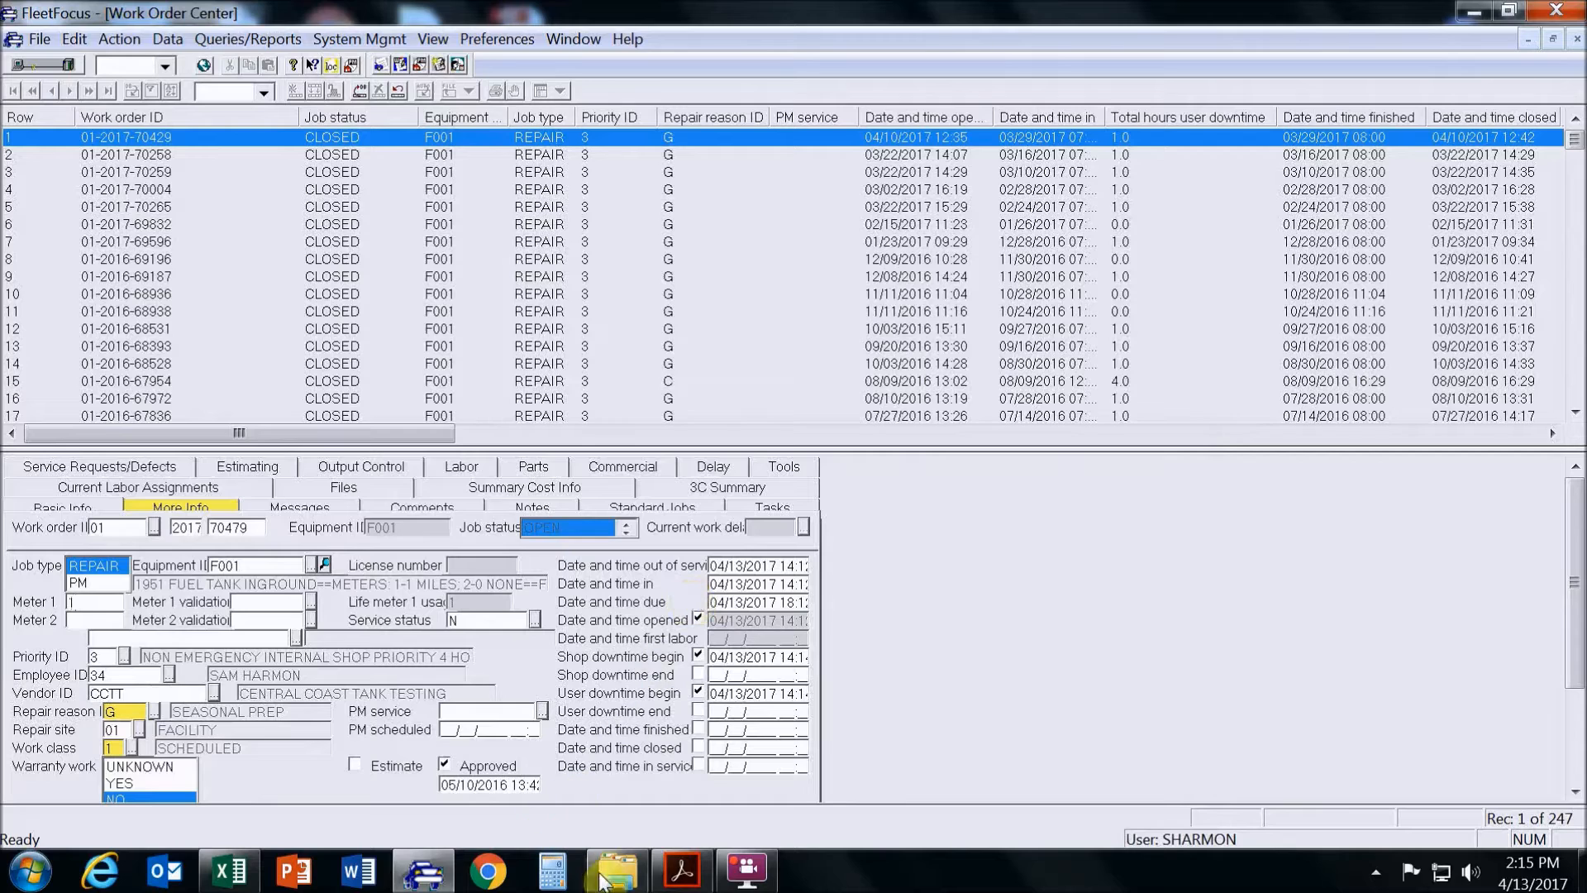
- Check the test date on the PDF invoice, and set the FleetFocus work order's date and time in to 04/11/2017 07:00
{"action": "left_click", "coordinate": [678, 876]}
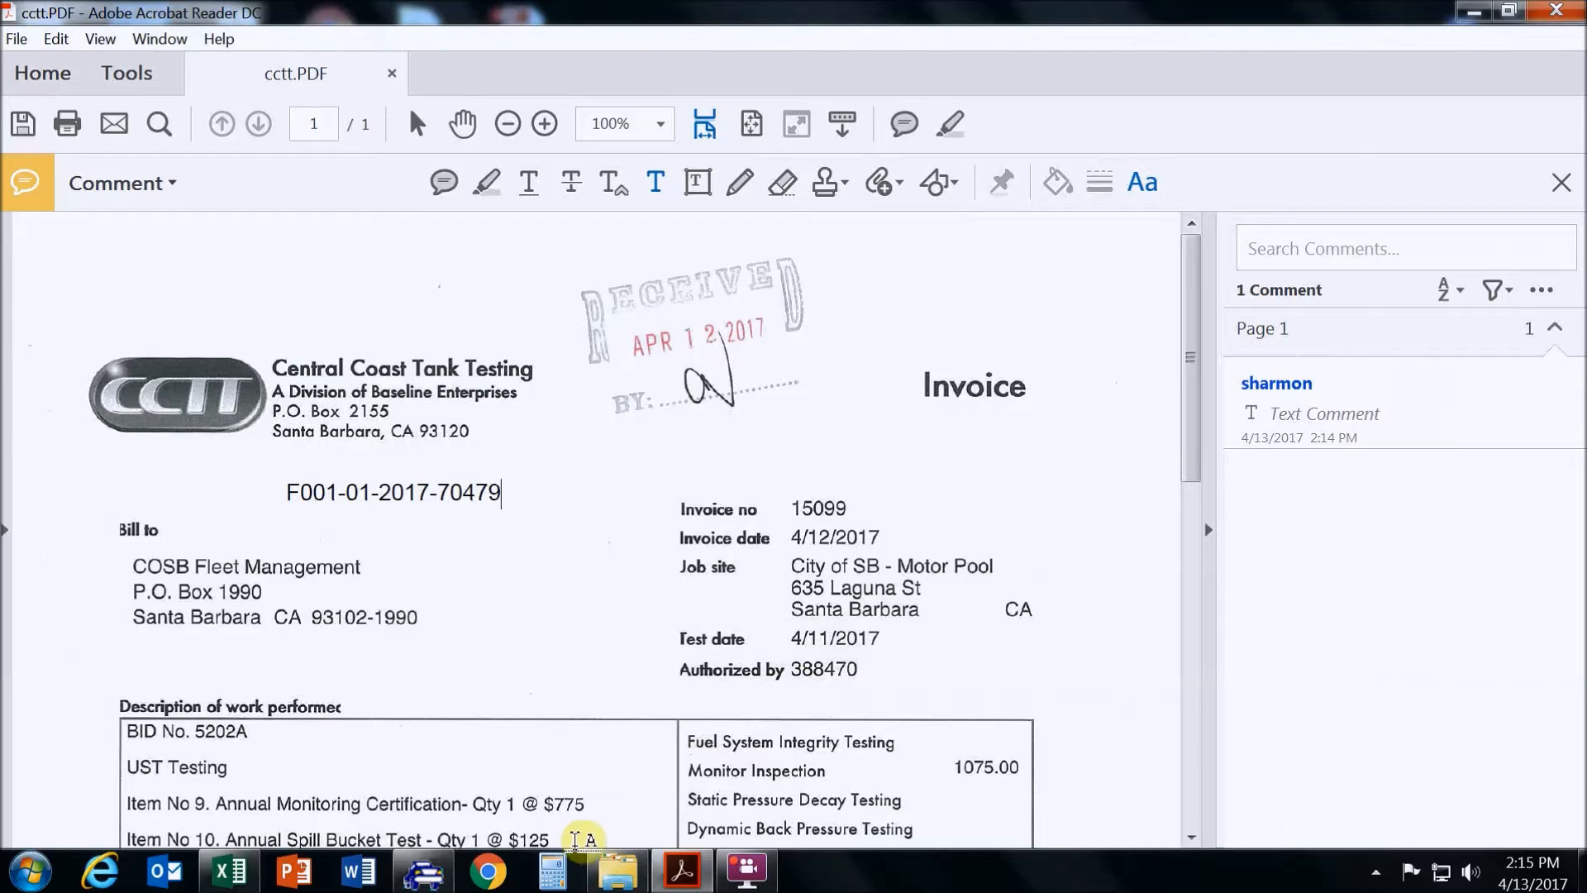
{"action": "mouse_move", "coordinate": [428, 886]}
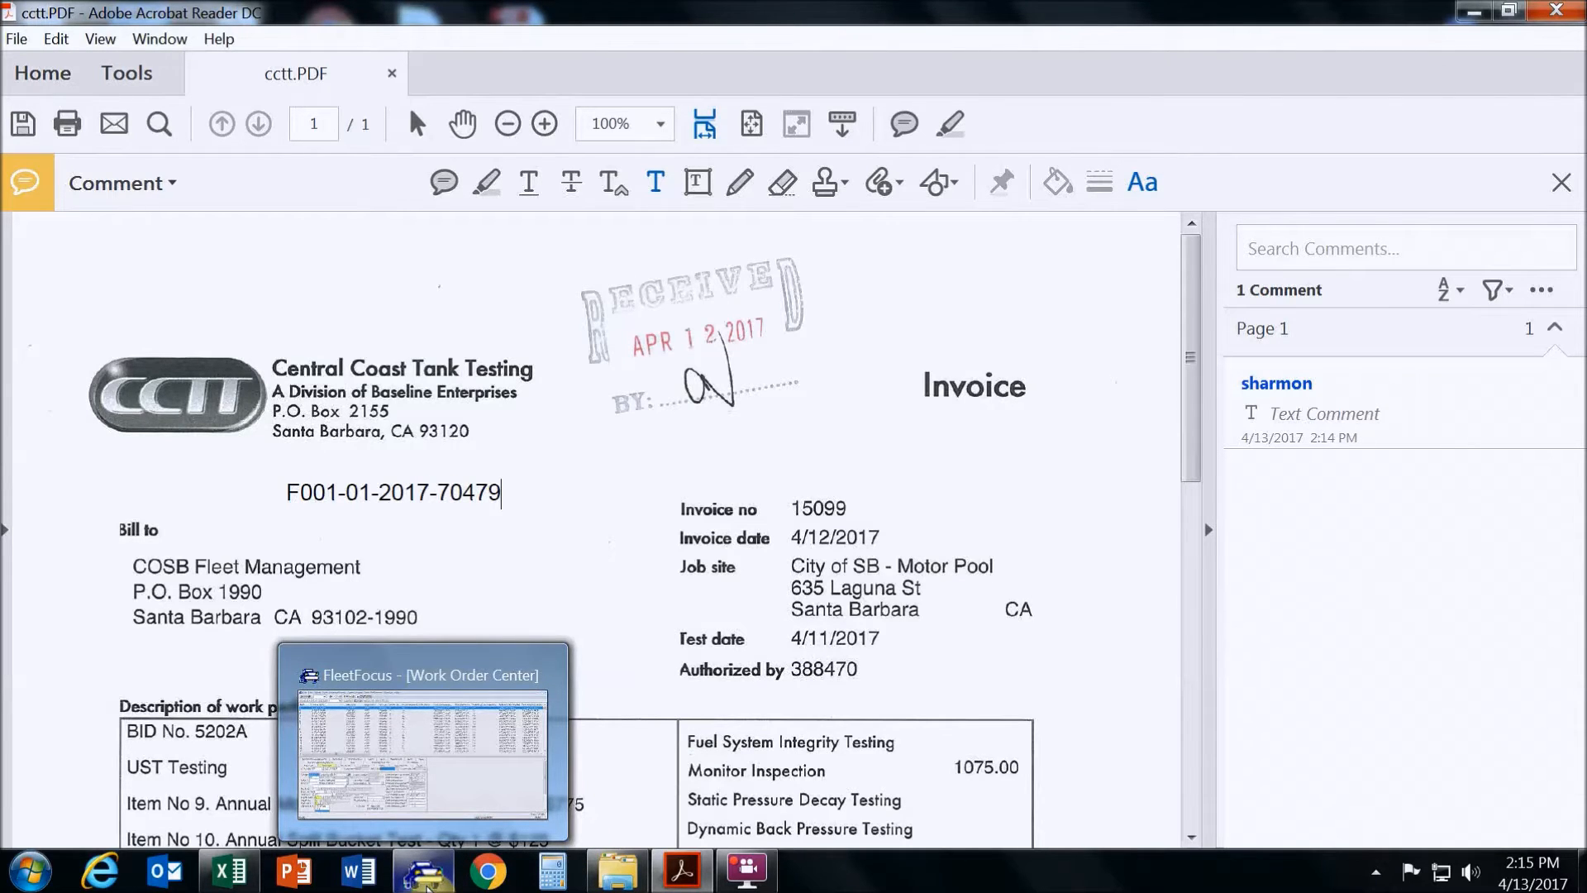
{"action": "left_click", "coordinate": [427, 885]}
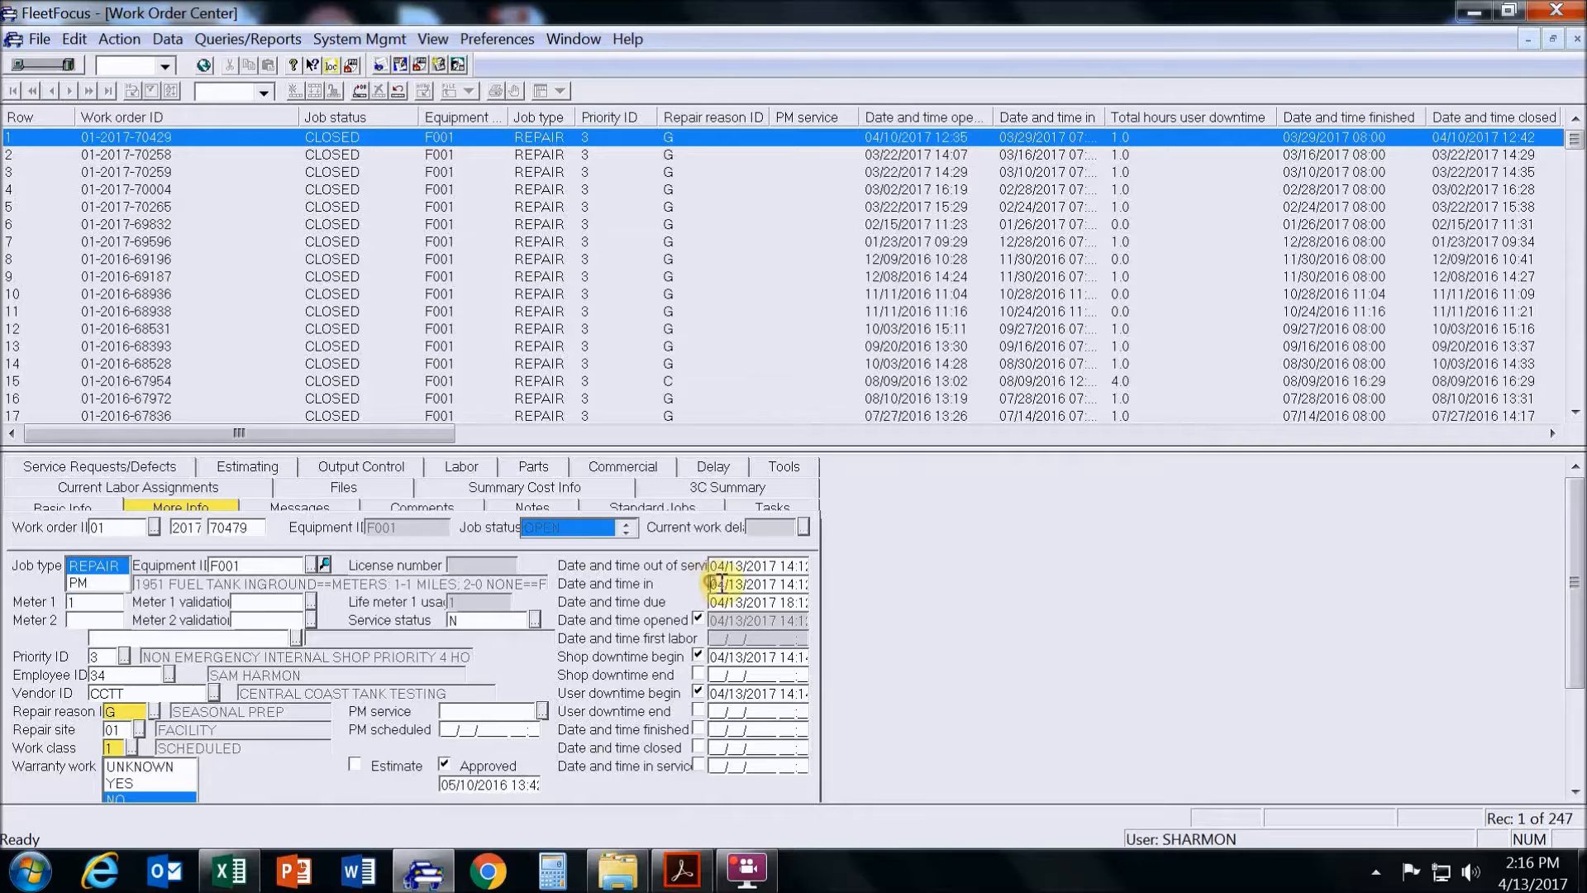
{"action": "left_click_drag", "start_coordinate": [715, 583], "coordinate": [806, 585]}
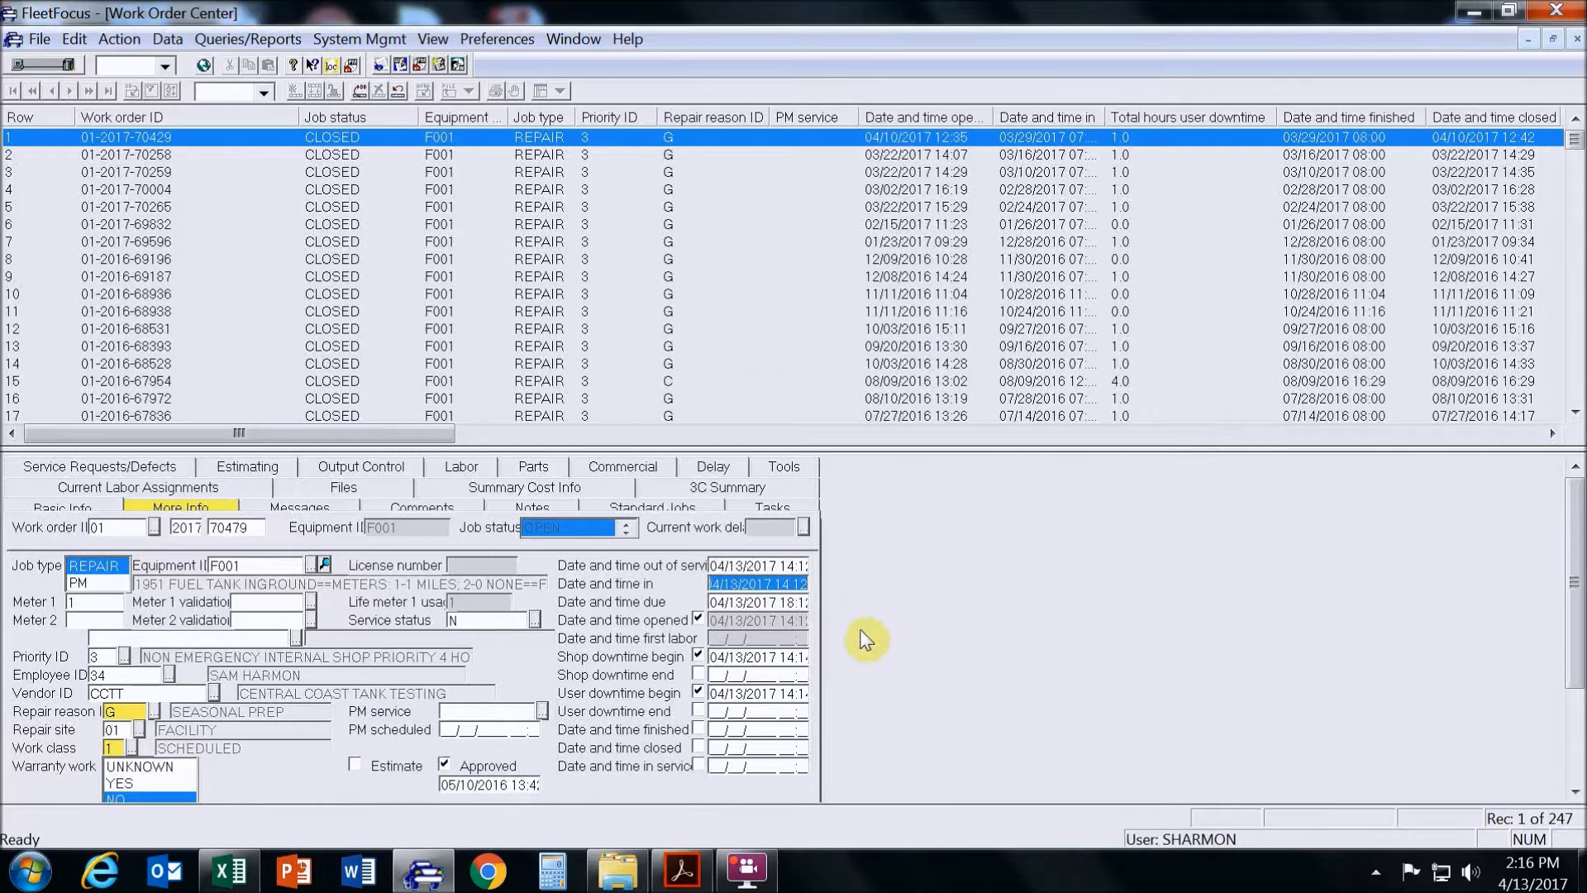
{"action": "type", "text": "04/__/____ __:__"}
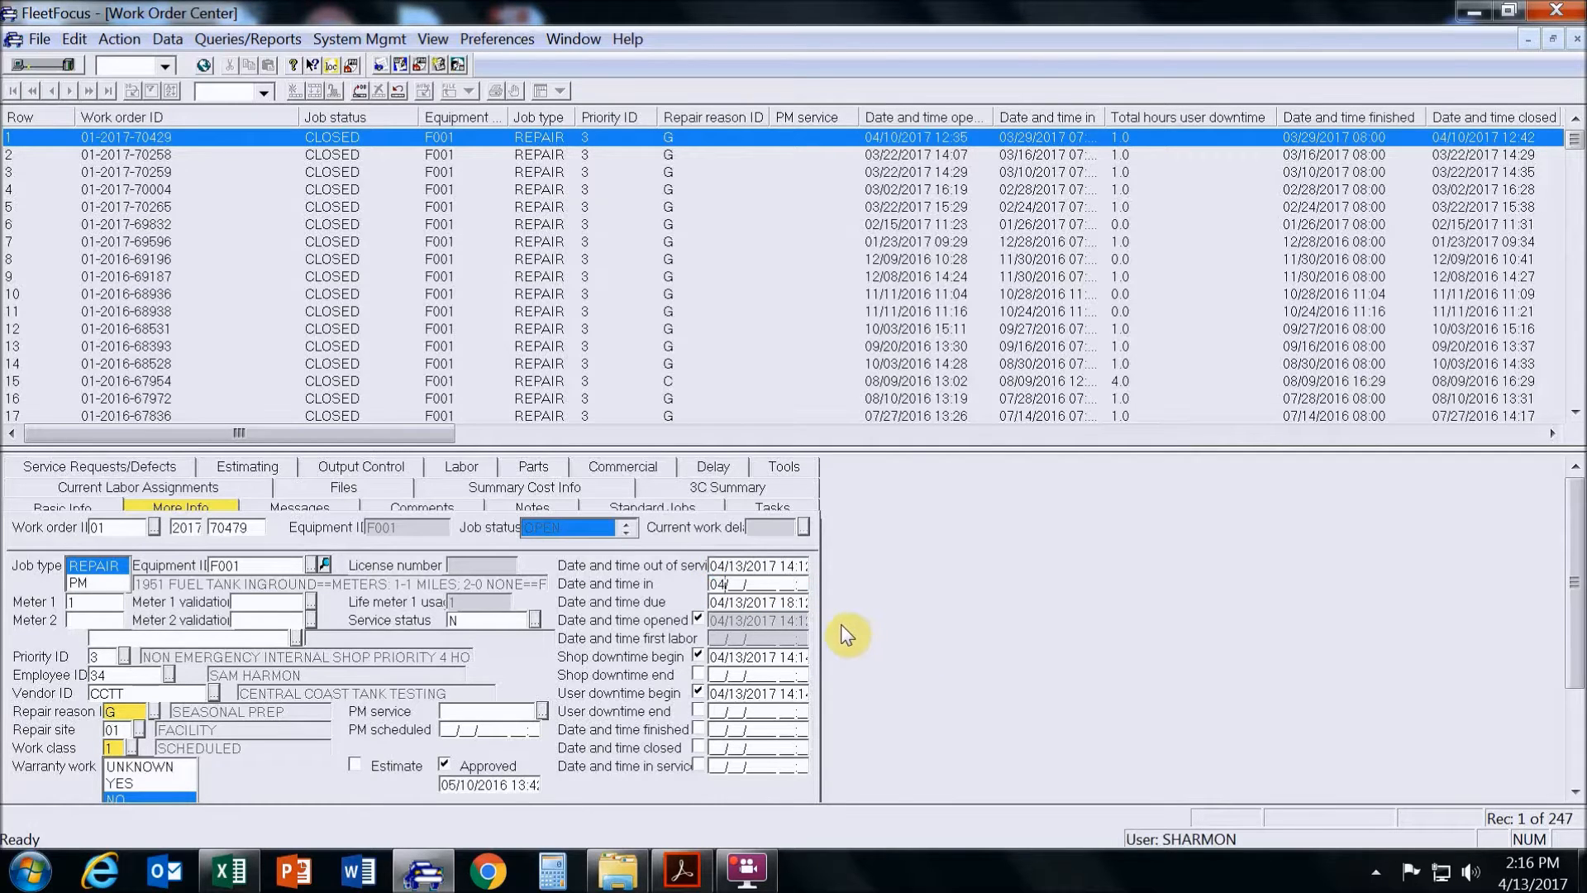
{"action": "type", "text": "1120170700"}
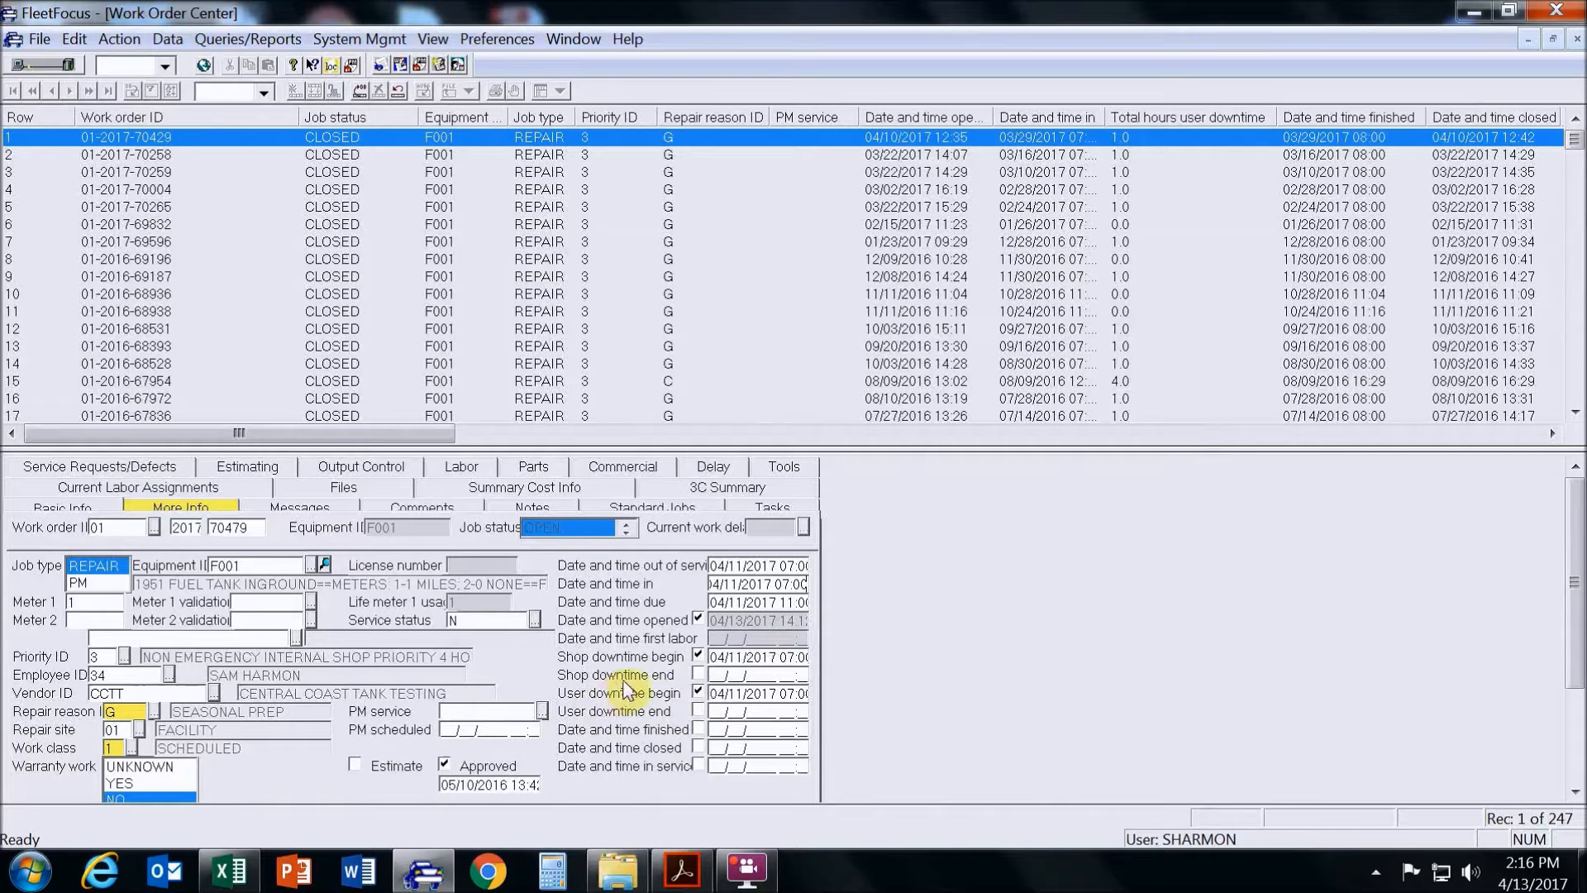
- Enable the shop downtime end and set it to 04/11/2017 07:00
{"action": "left_click", "coordinate": [698, 674]}
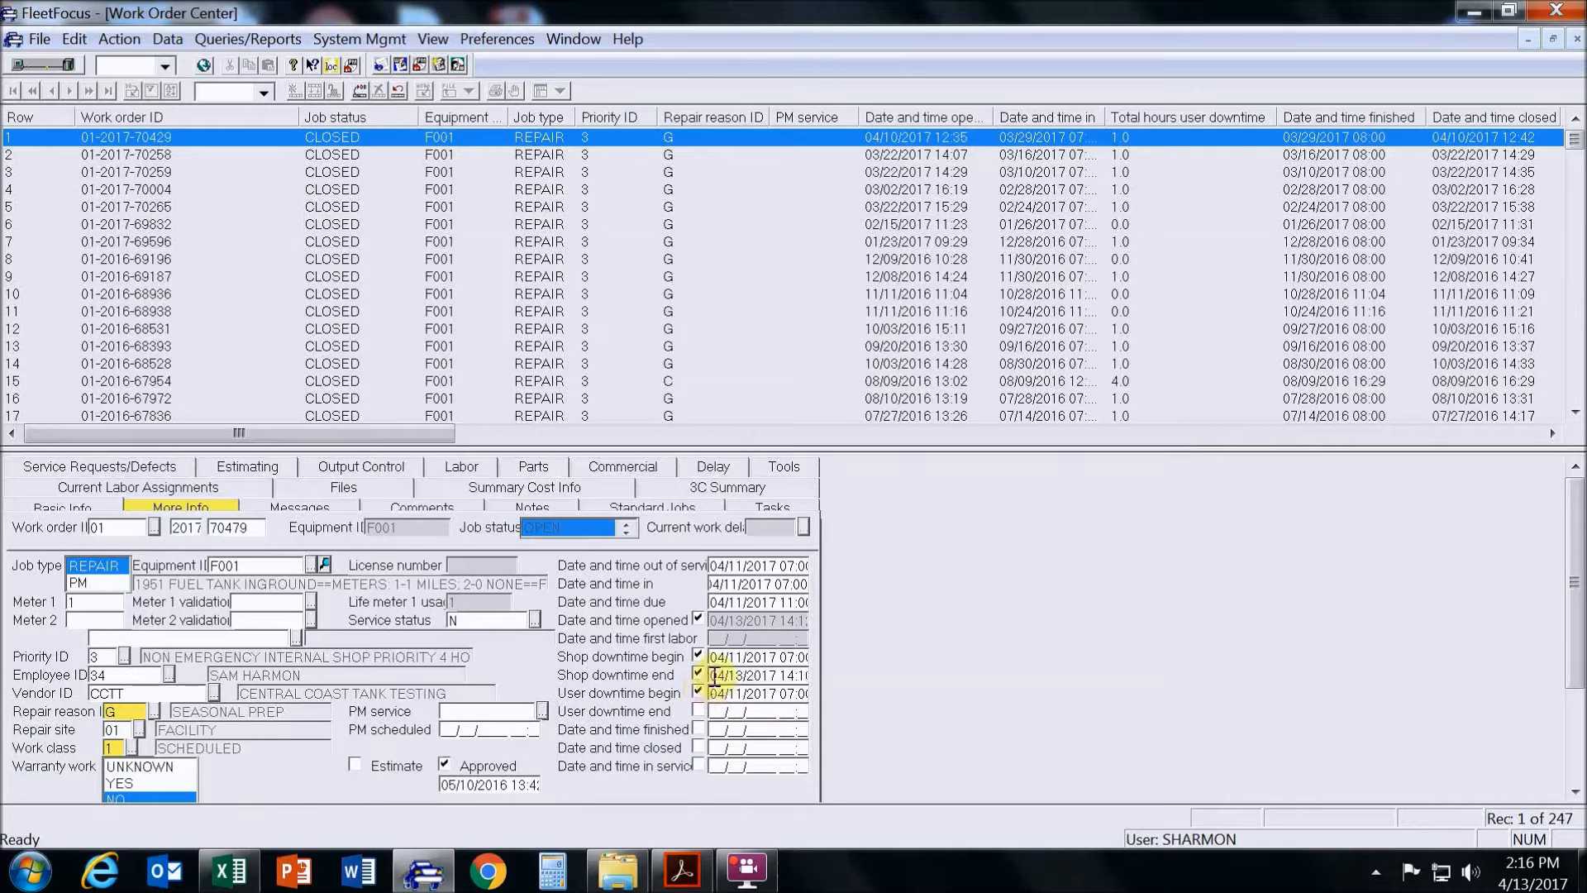
{"action": "left_click", "coordinate": [729, 675]}
{"action": "type", "text": "17 07:00"}
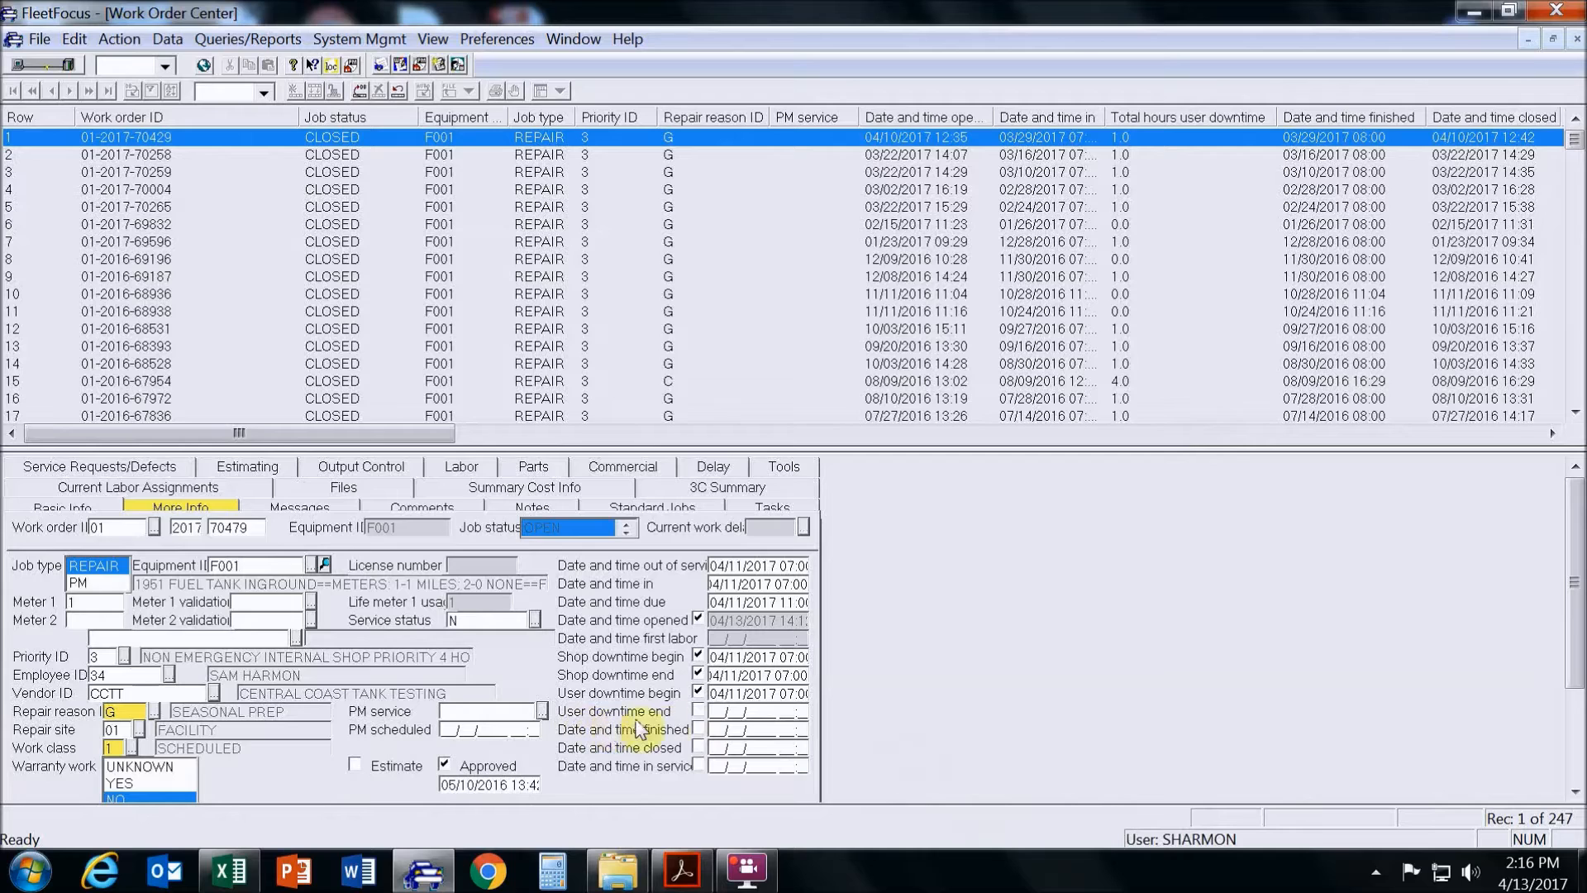
- Enable the work order's user downtime end and set it to 04/11/2017 08:00
{"action": "left_click", "coordinate": [697, 712]}
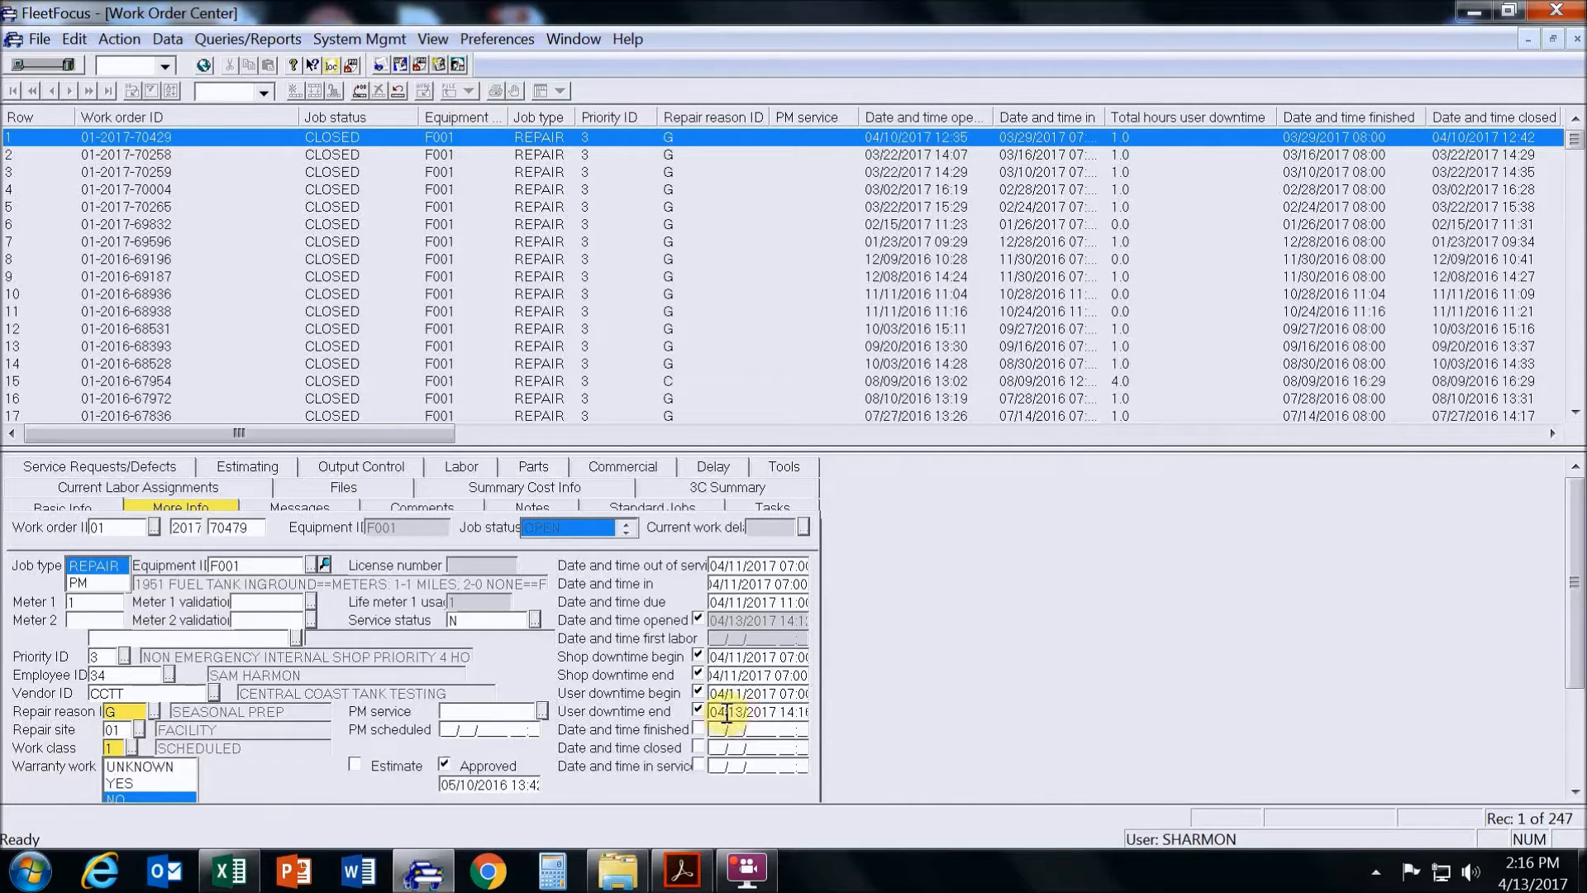
{"action": "left_click", "coordinate": [729, 712]}
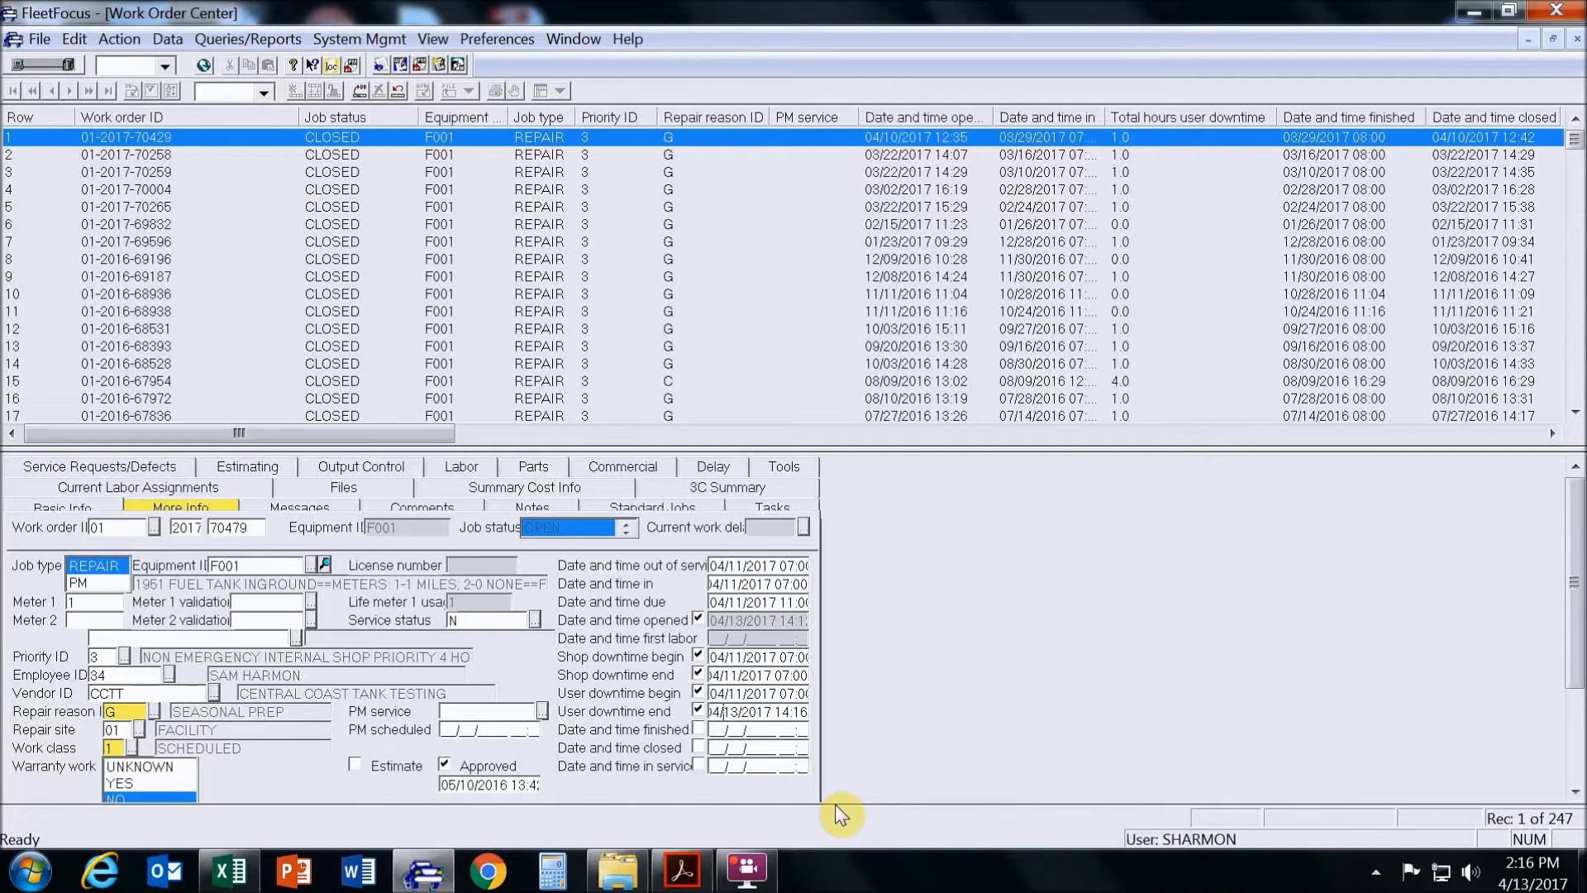
{"action": "type", "text": "1/2017 08:00"}
- Enable the work order's date and time finished and set it to 04/11/2017 08:00
{"action": "left_click", "coordinate": [698, 730]}
{"action": "left_click", "coordinate": [732, 729]}
{"action": "type", "text": "112201"}
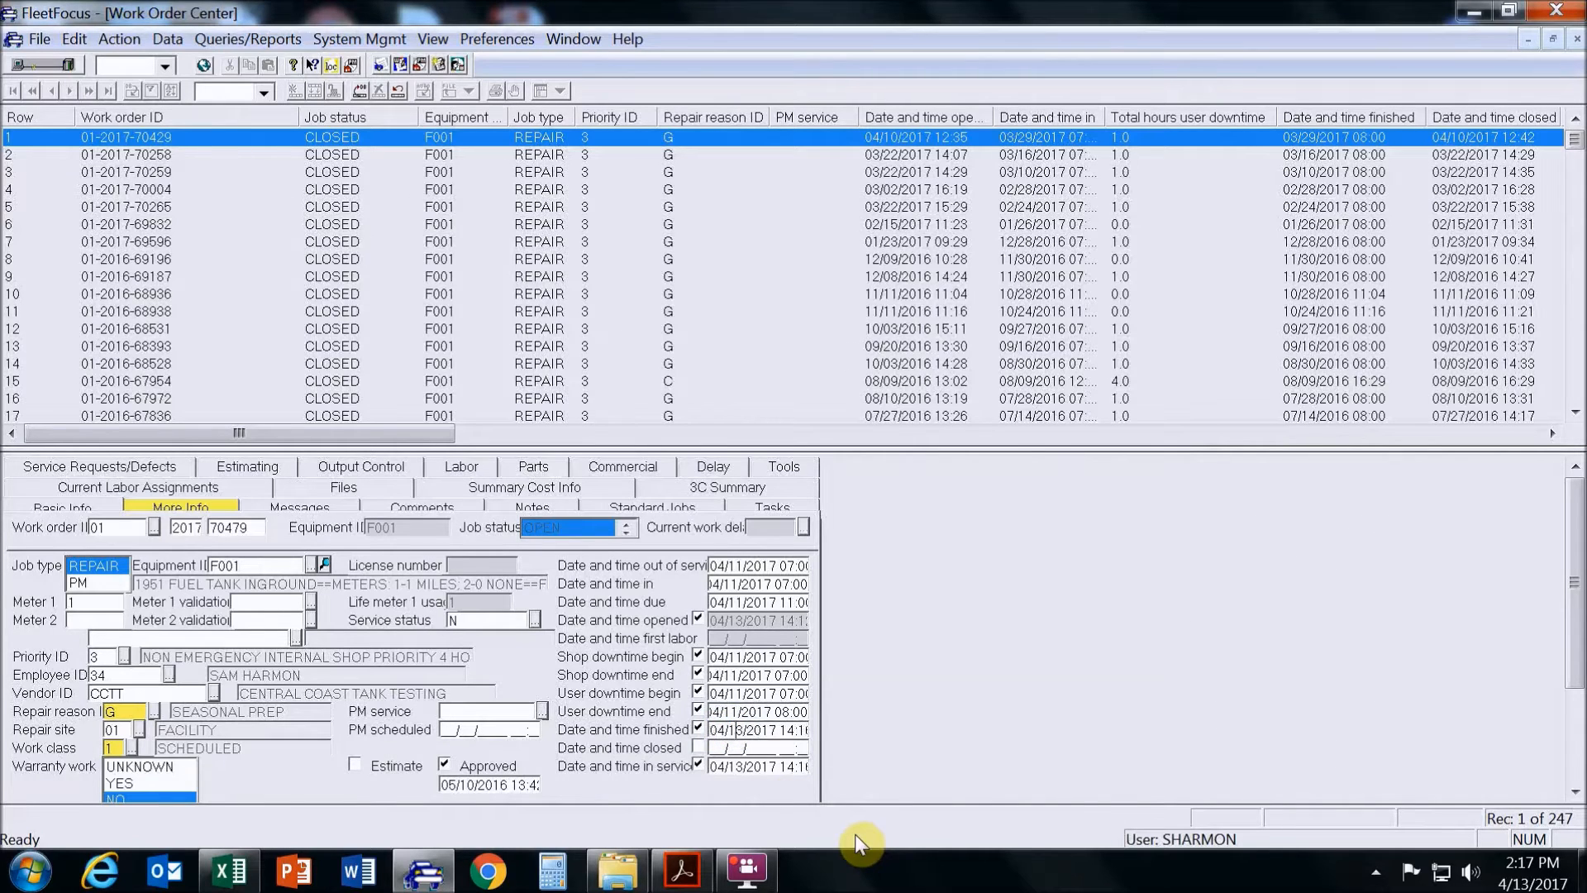
{"action": "type", "text": "7"}
{"action": "type", "text": "017"}
{"action": "type", "text": "0800"}
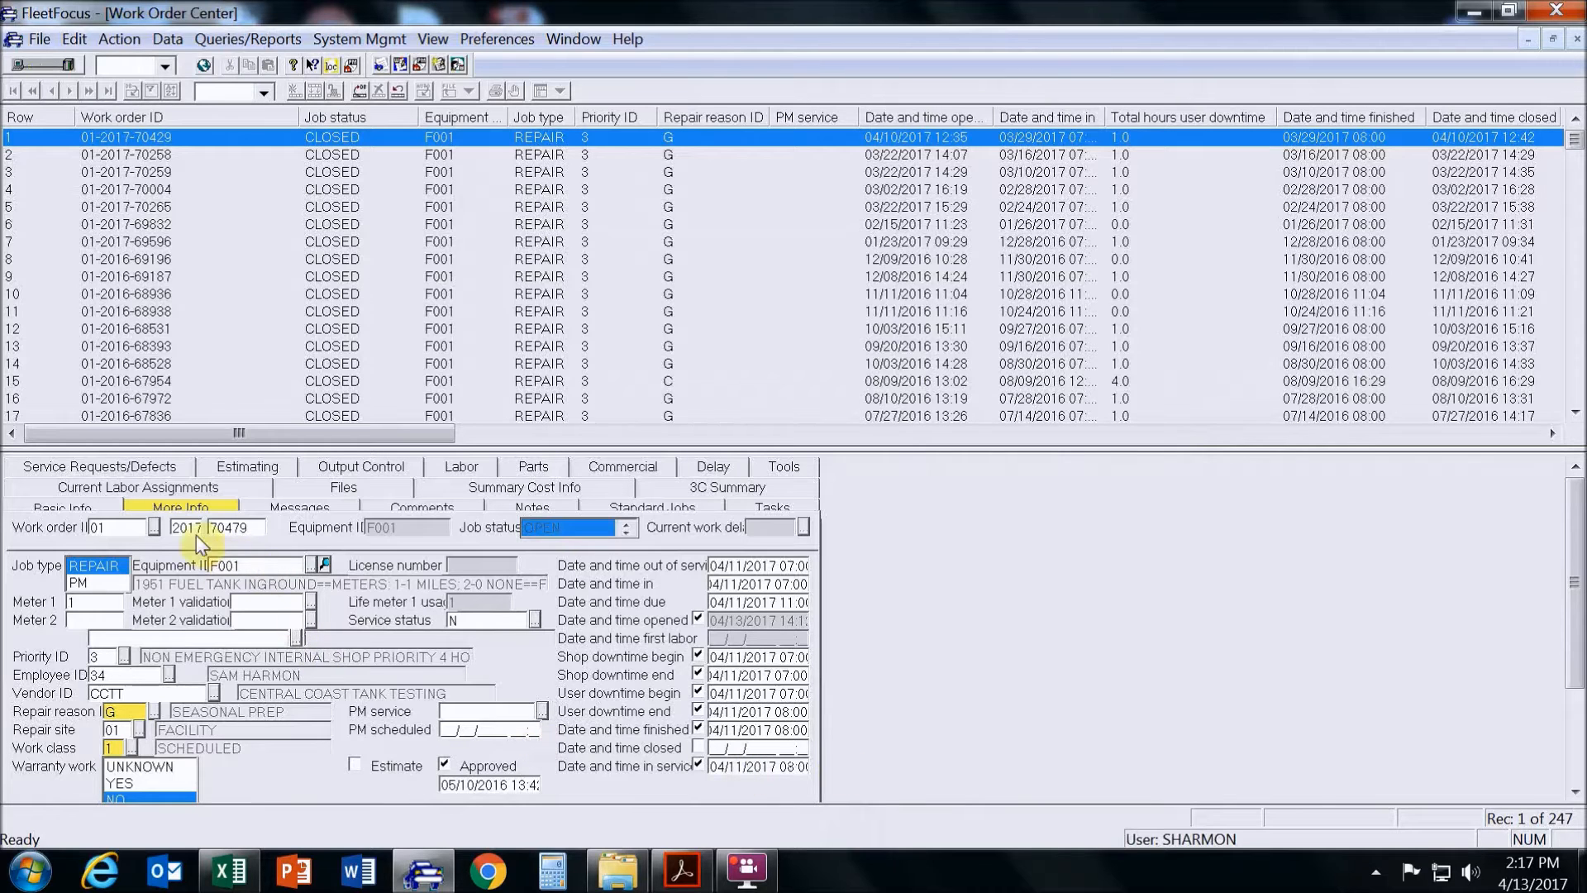
- Fill in the contact's first name and phone extension in the work order's basic information
{"action": "left_click", "coordinate": [155, 513]}
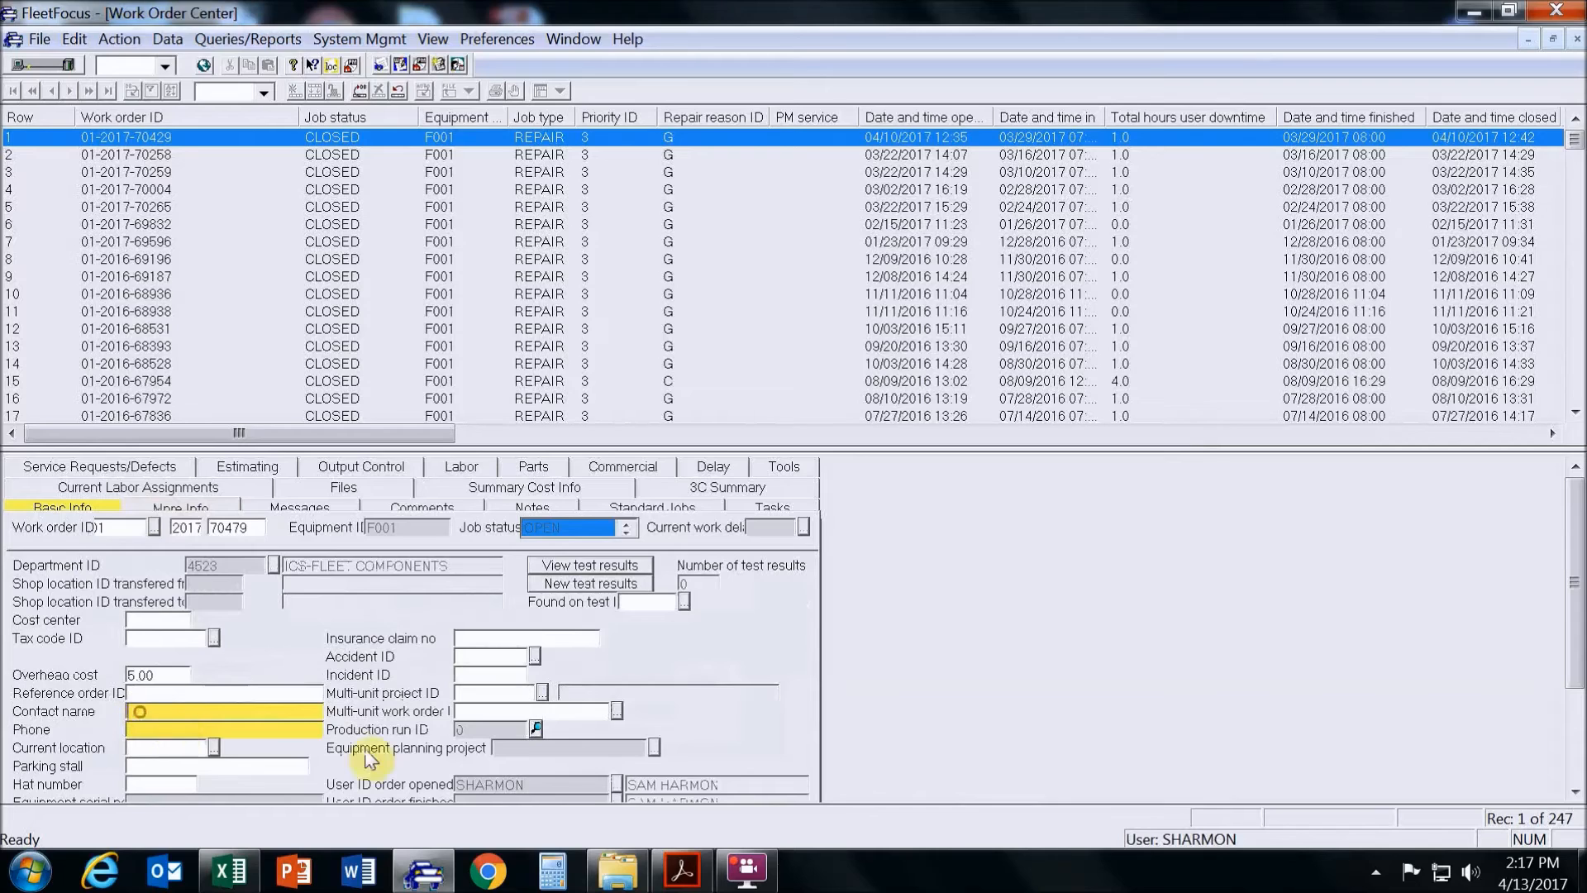
{"action": "type", "text": "SAM"}
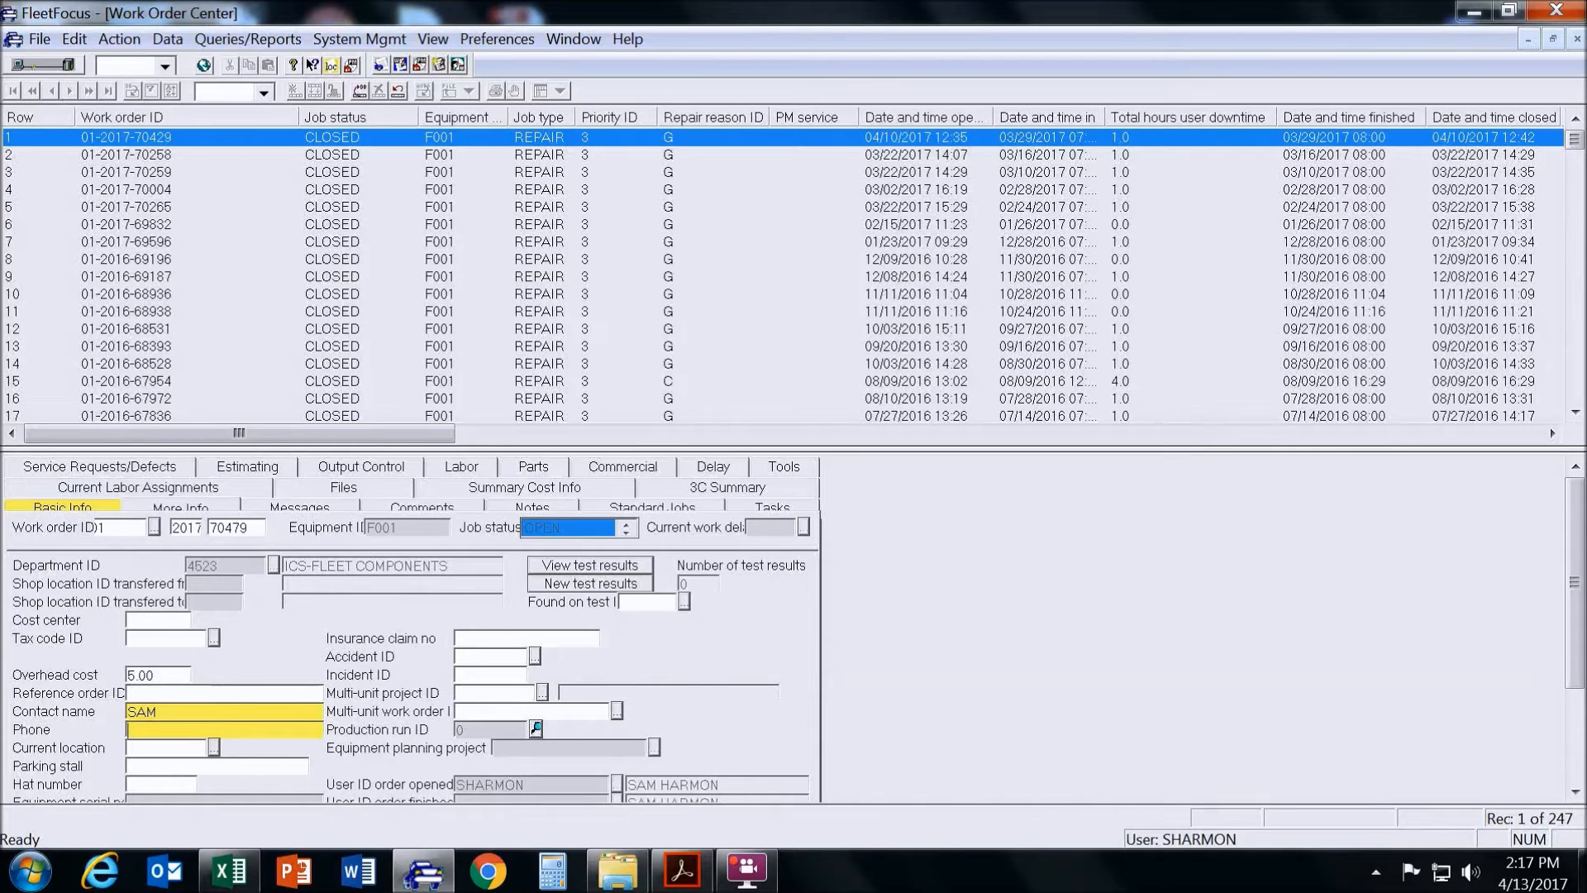
{"action": "type", "text": "5402"}
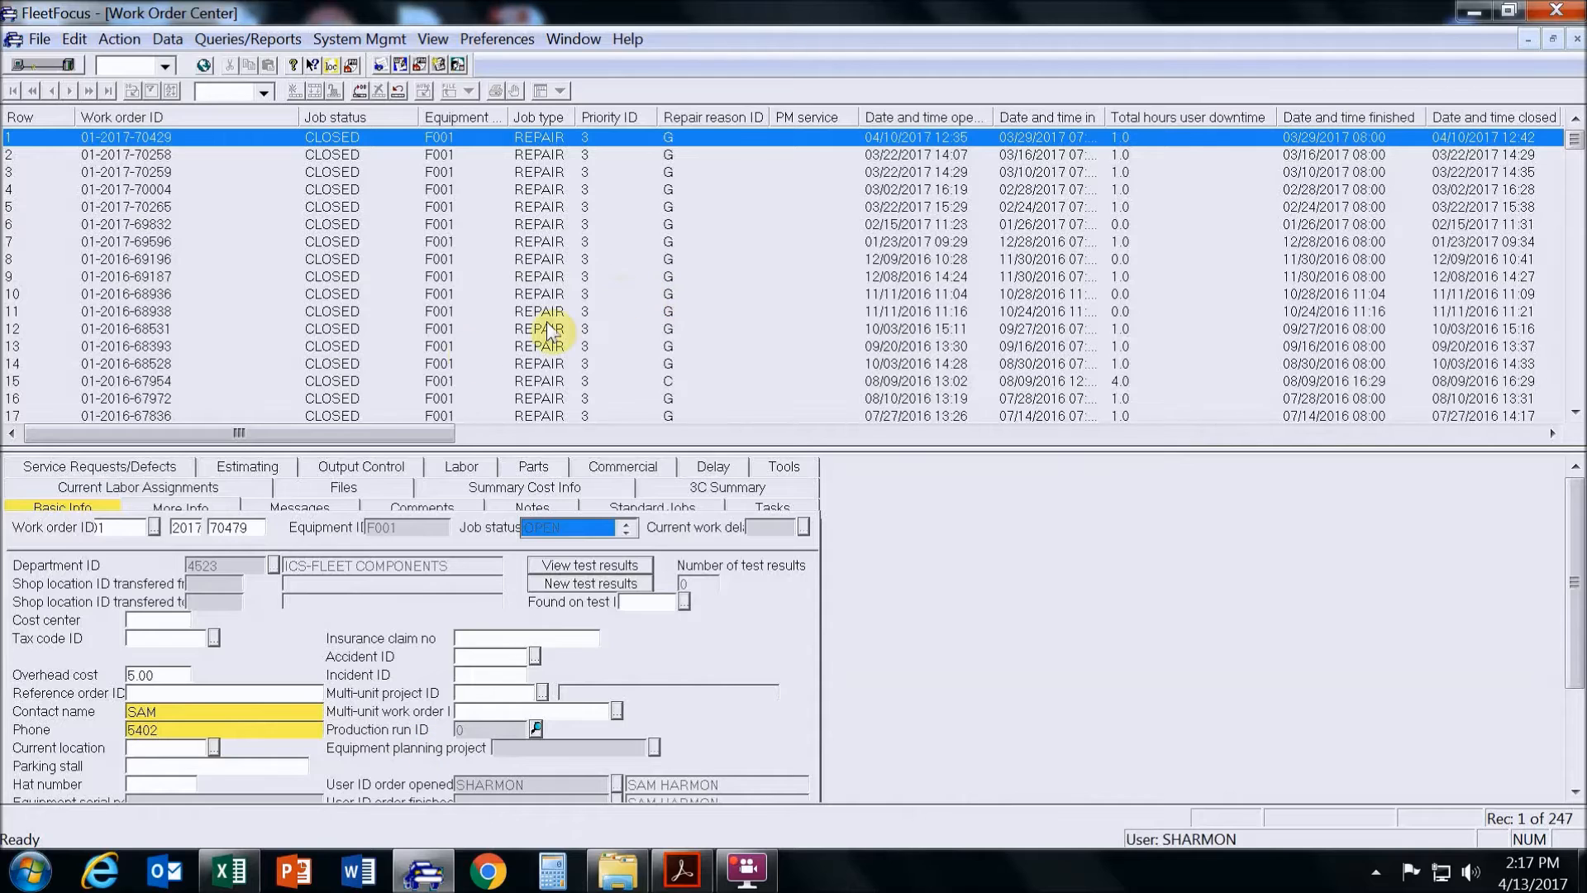
{"action": "left_click", "coordinate": [178, 508]}
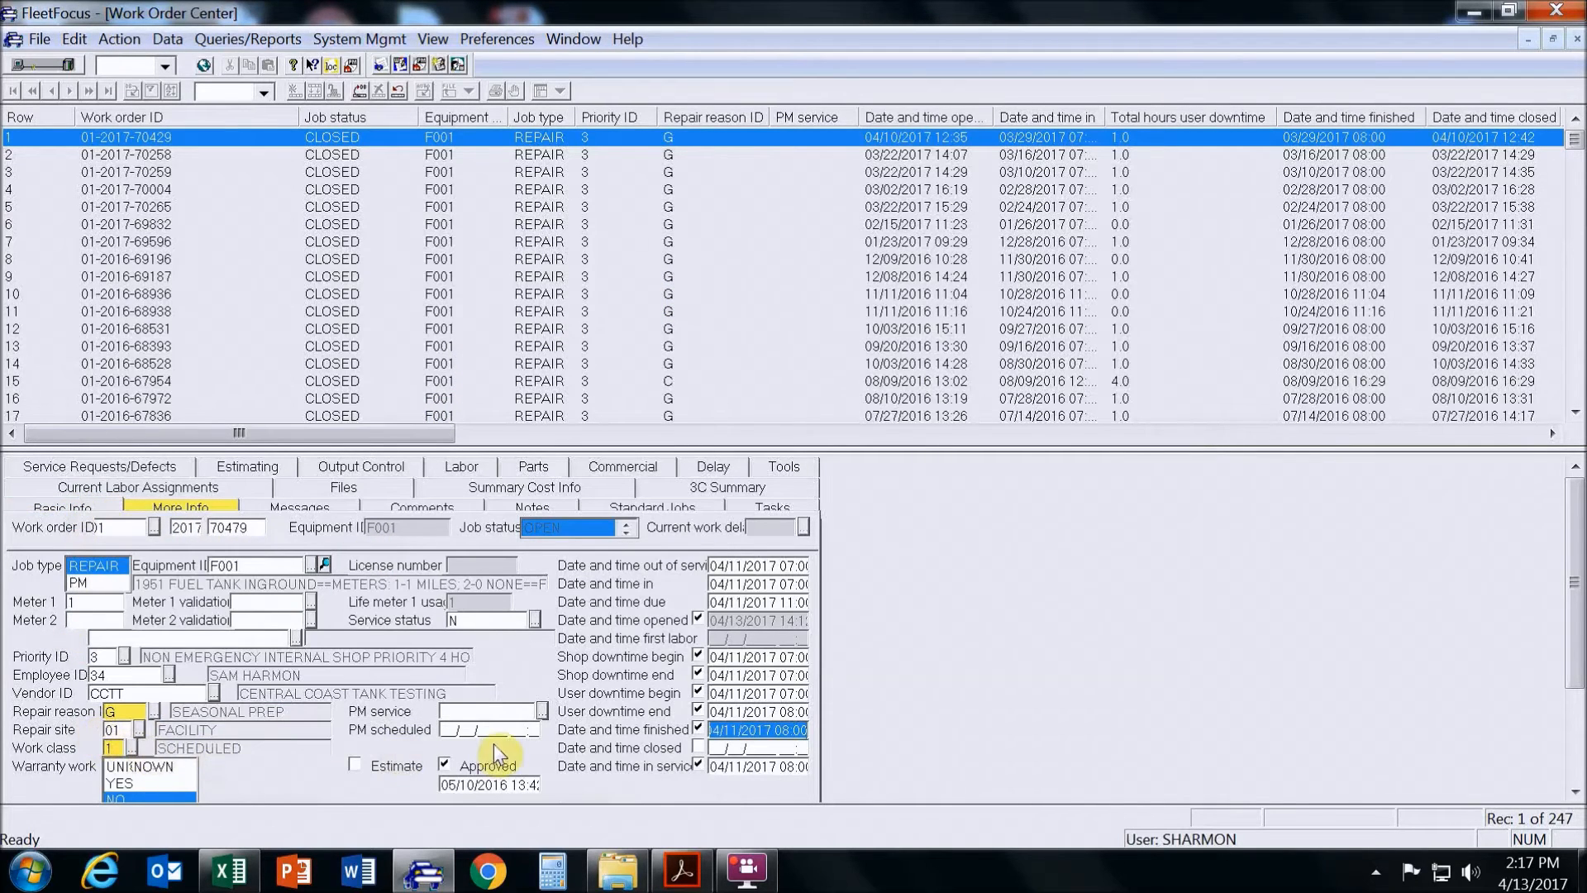
{"action": "left_click", "coordinate": [120, 507]}
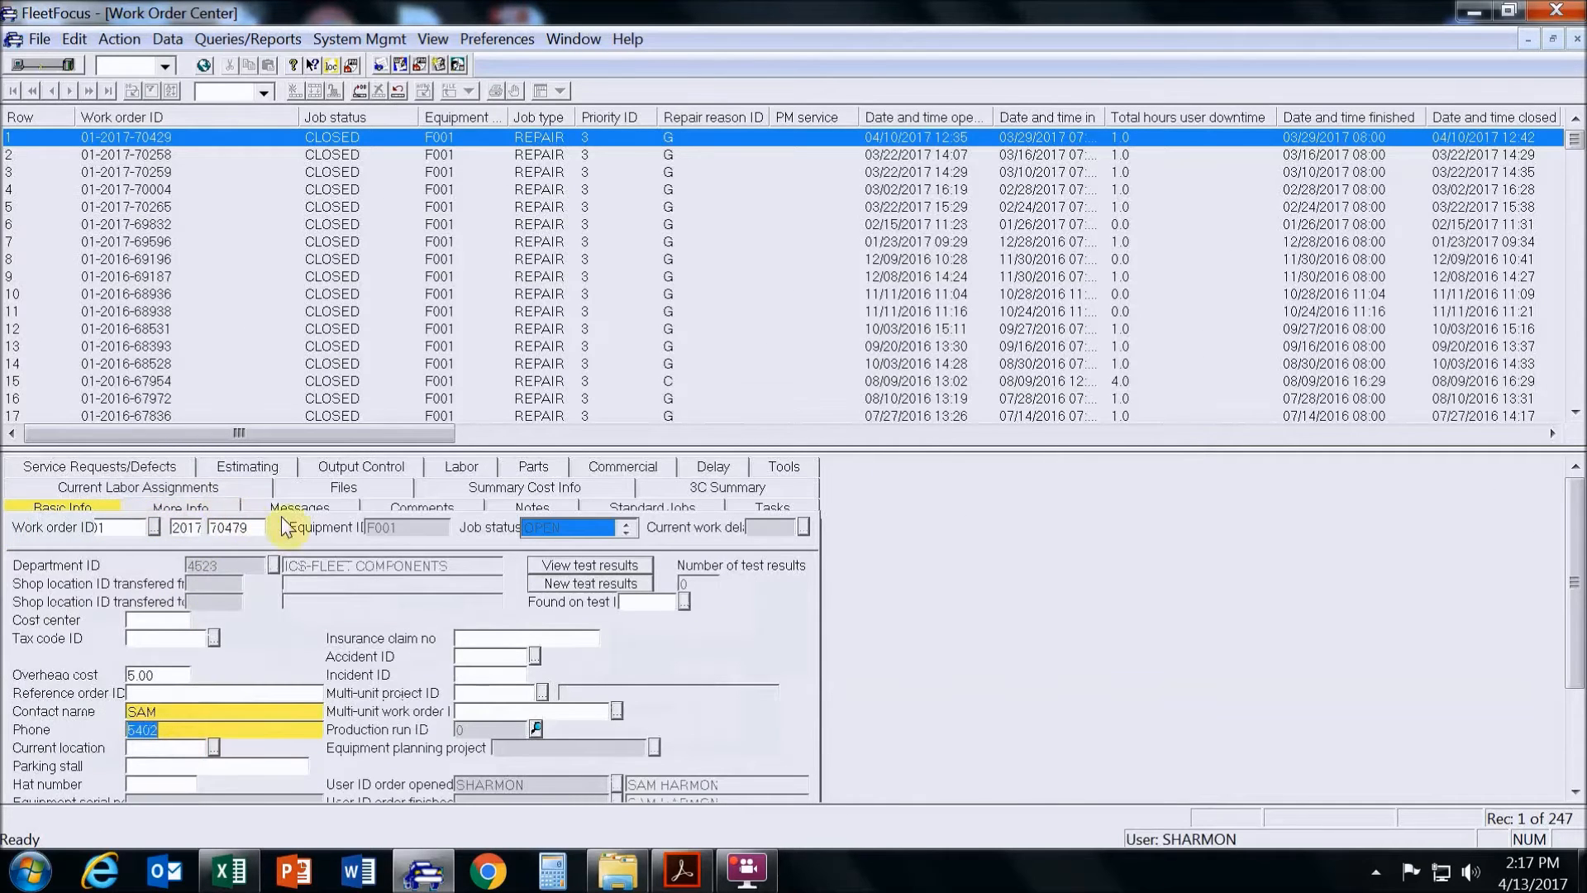
- Check the PDF invoice's work items, and replace the FleetFocus work order comments with "ITEM NO 9 ANNUAL MONITORING CERTIFICATION - QTY 1 @ $775"
{"action": "left_click", "coordinate": [425, 510]}
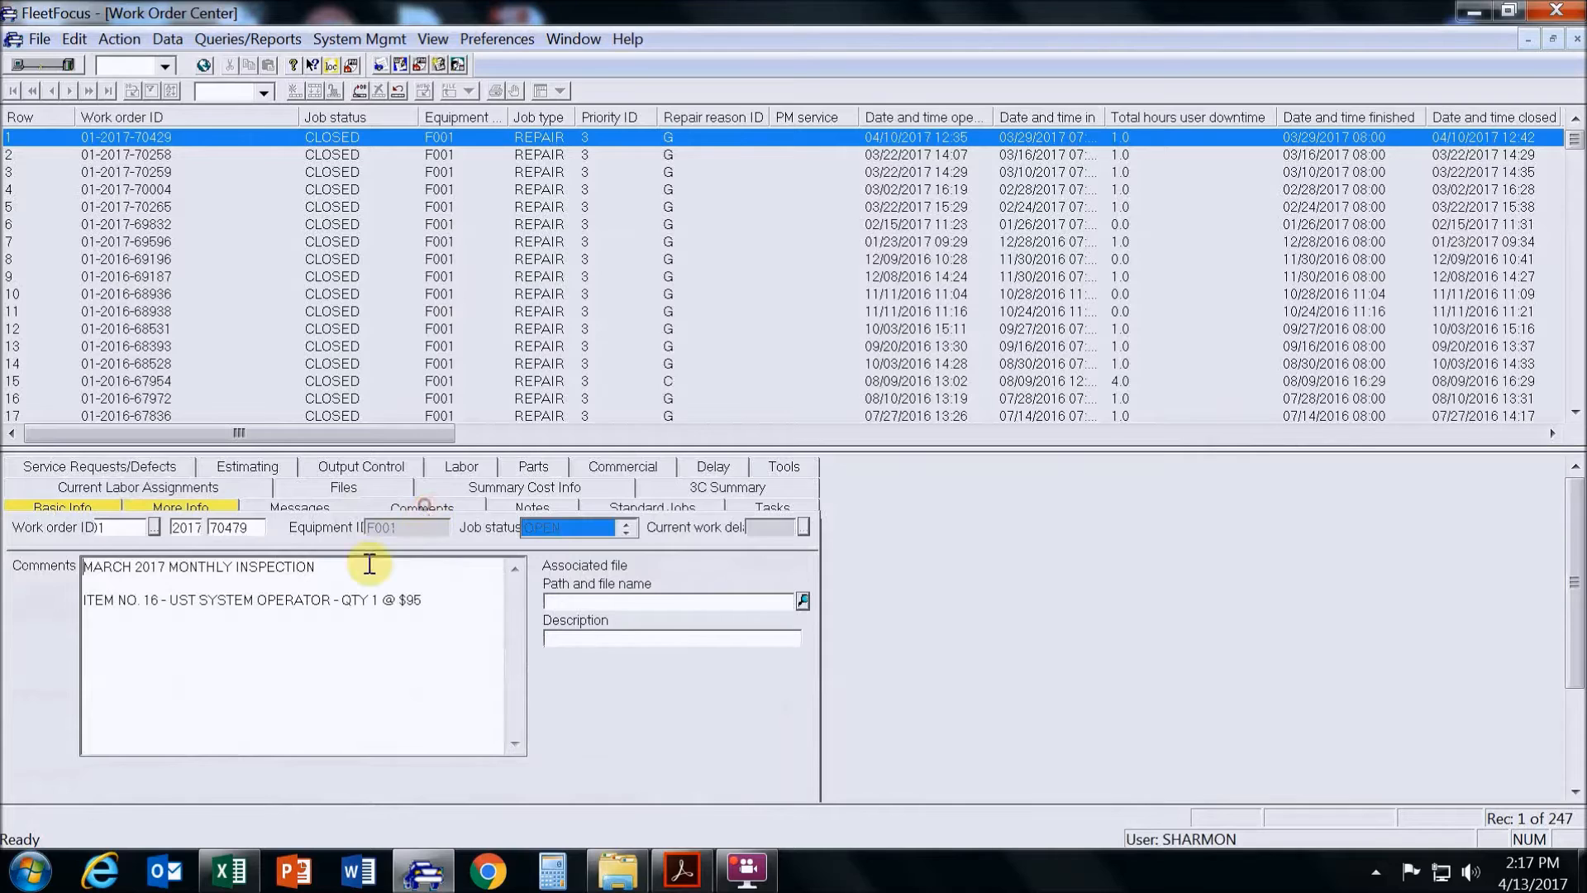
{"action": "left_click_drag", "start_coordinate": [428, 601], "coordinate": [64, 550]}
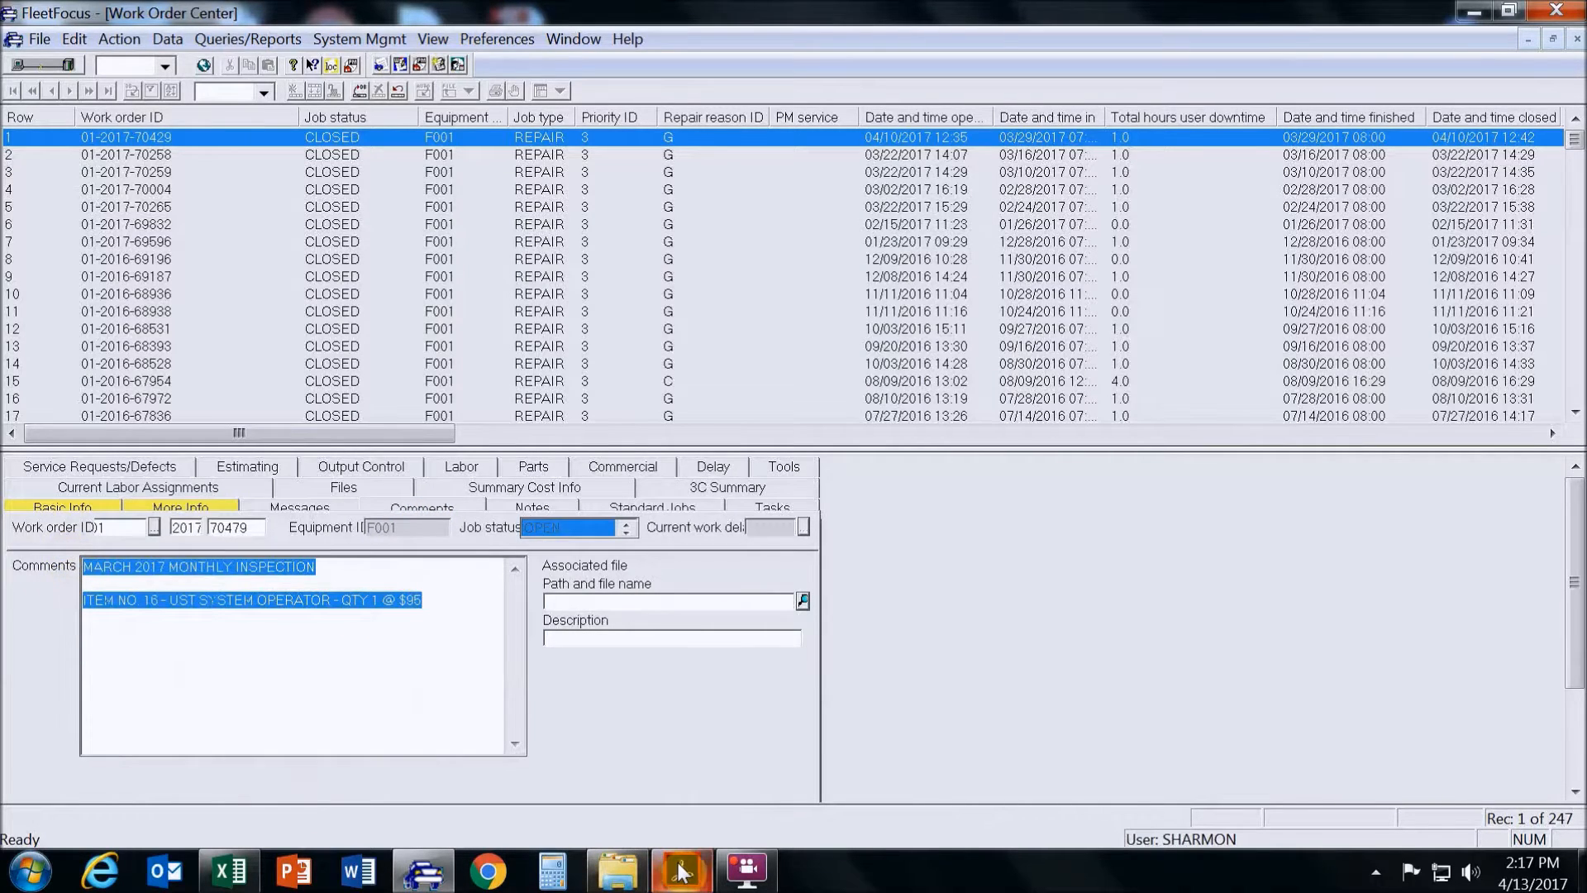
{"action": "left_click", "coordinate": [683, 869]}
{"action": "scroll", "coordinate": [502, 688], "scroll_direction": "down", "scroll_amount": 3}
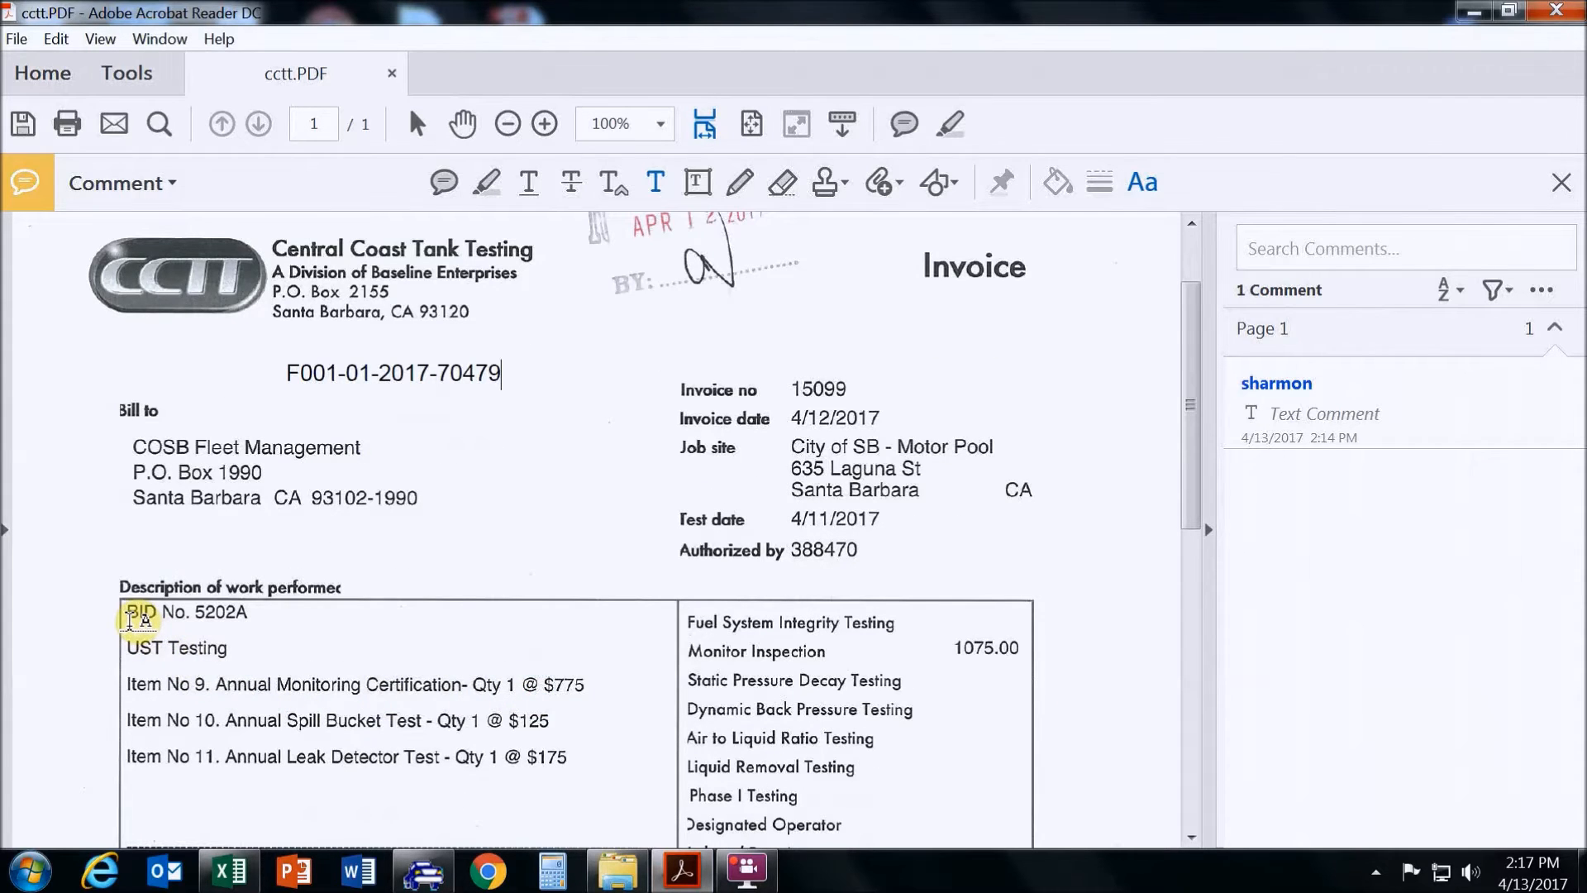
{"action": "left_click", "coordinate": [131, 618]}
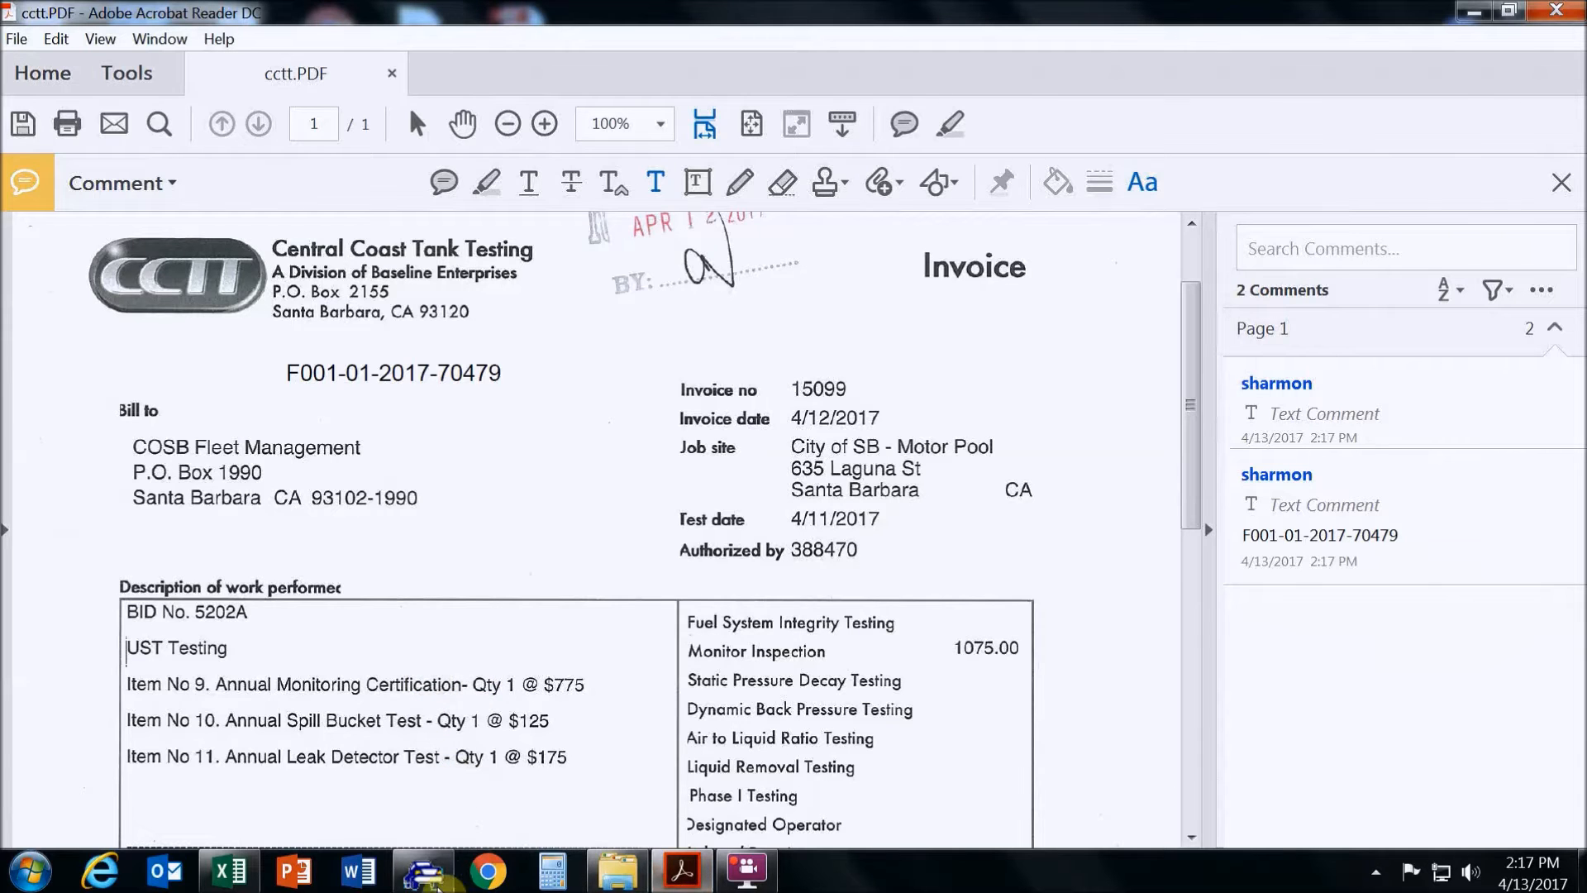
{"action": "left_click", "coordinate": [434, 876]}
{"action": "left_click_drag", "start_coordinate": [434, 601], "coordinate": [79, 566]}
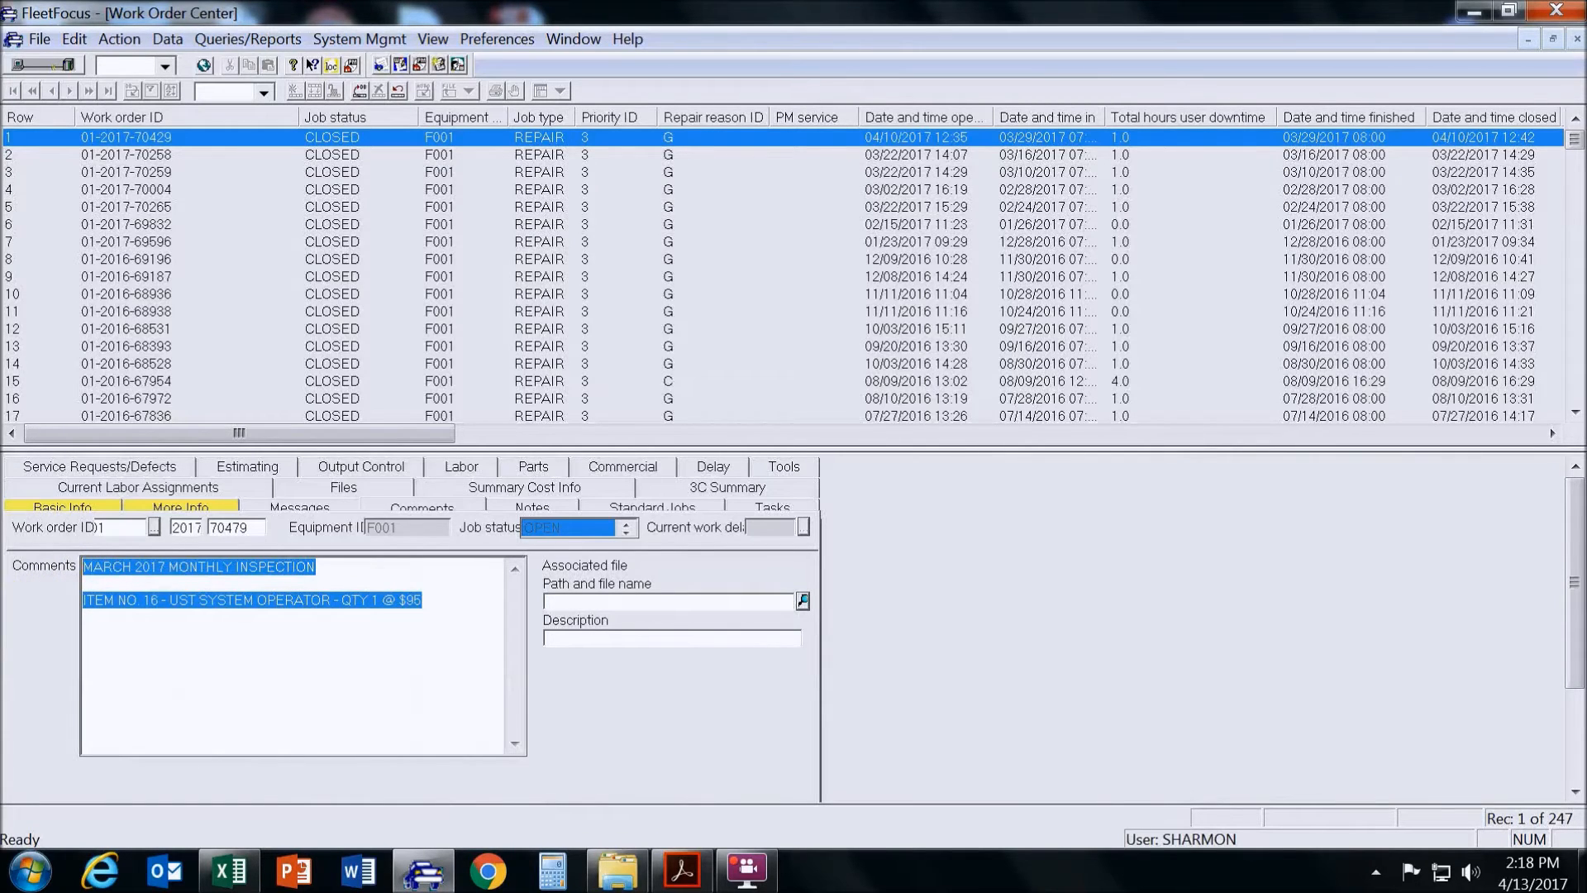
{"action": "type", "text": "ITEM N"}
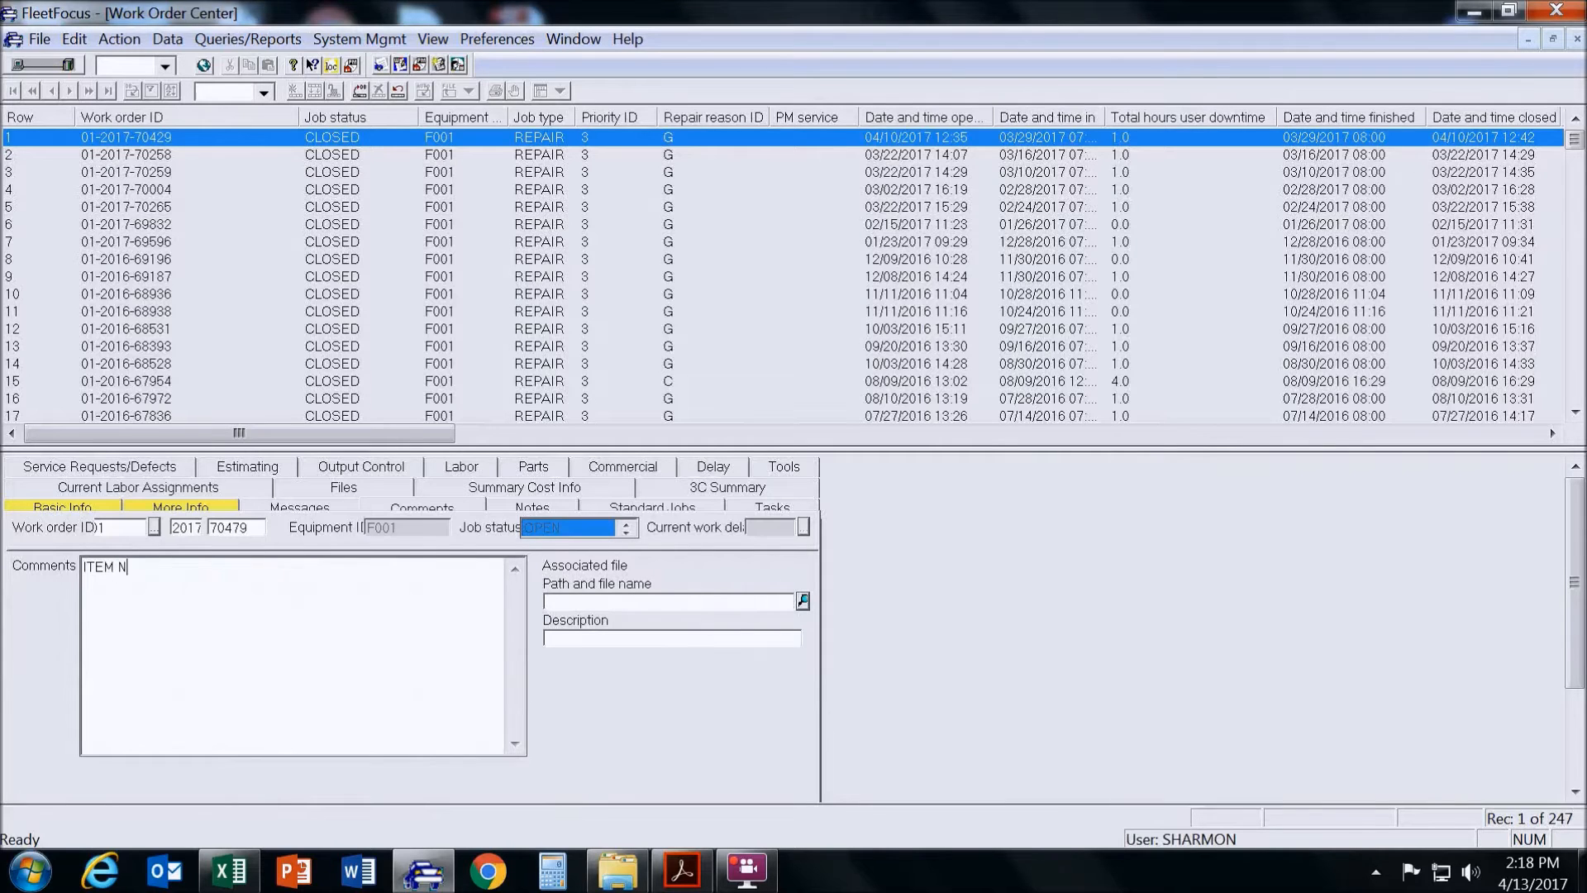
{"action": "type", "text": "O 9 ANNUAL MONITORIN"}
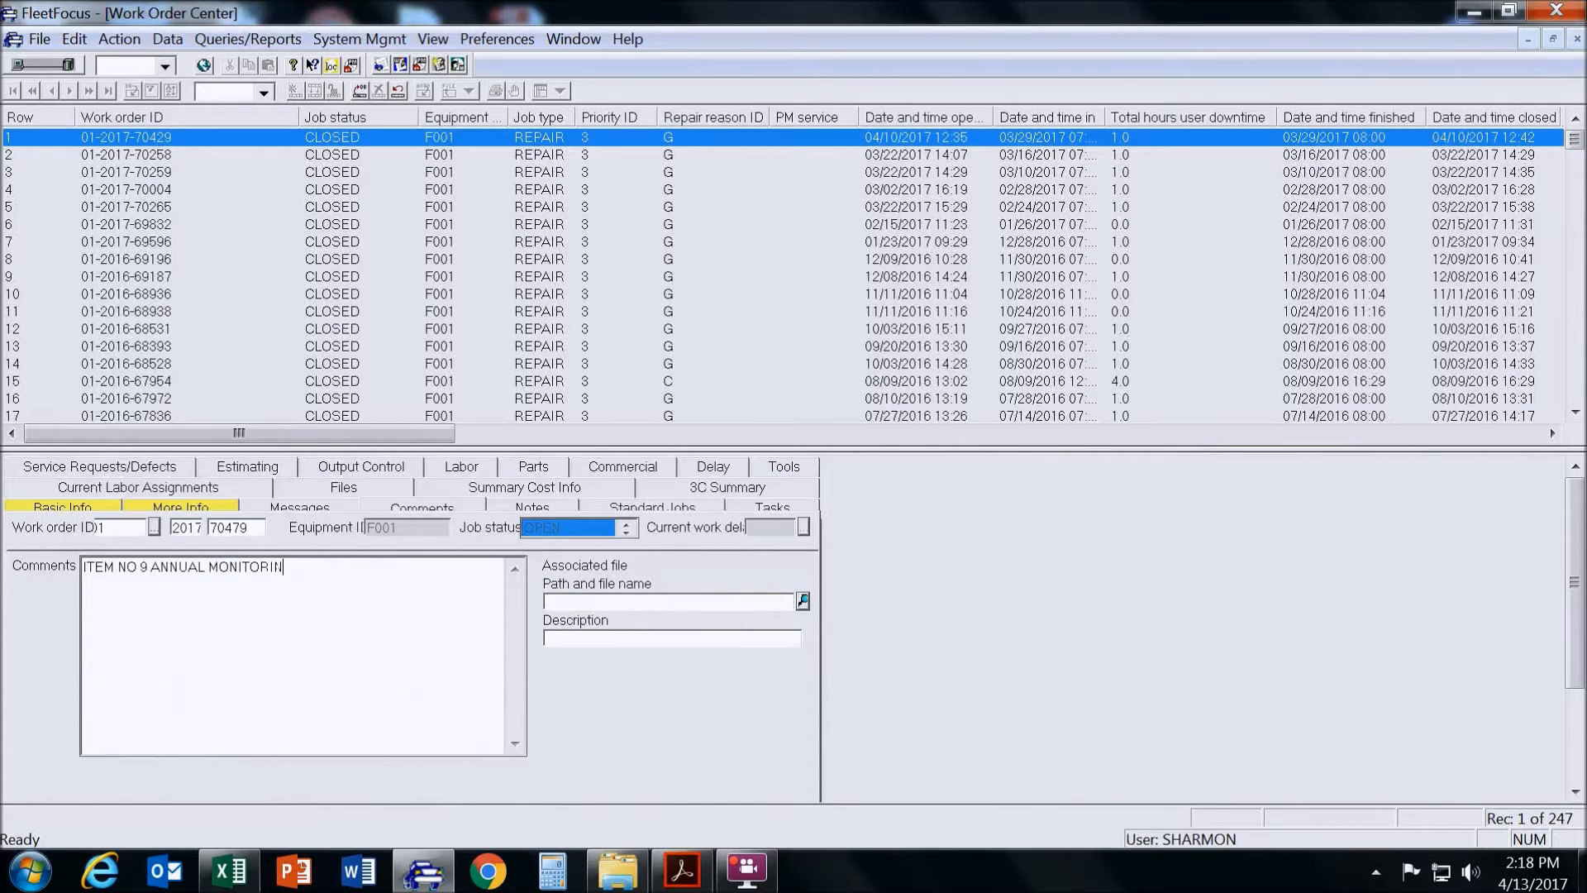
{"action": "type", "text": "G CERTIFICATION - QTY 1 @ $775"}
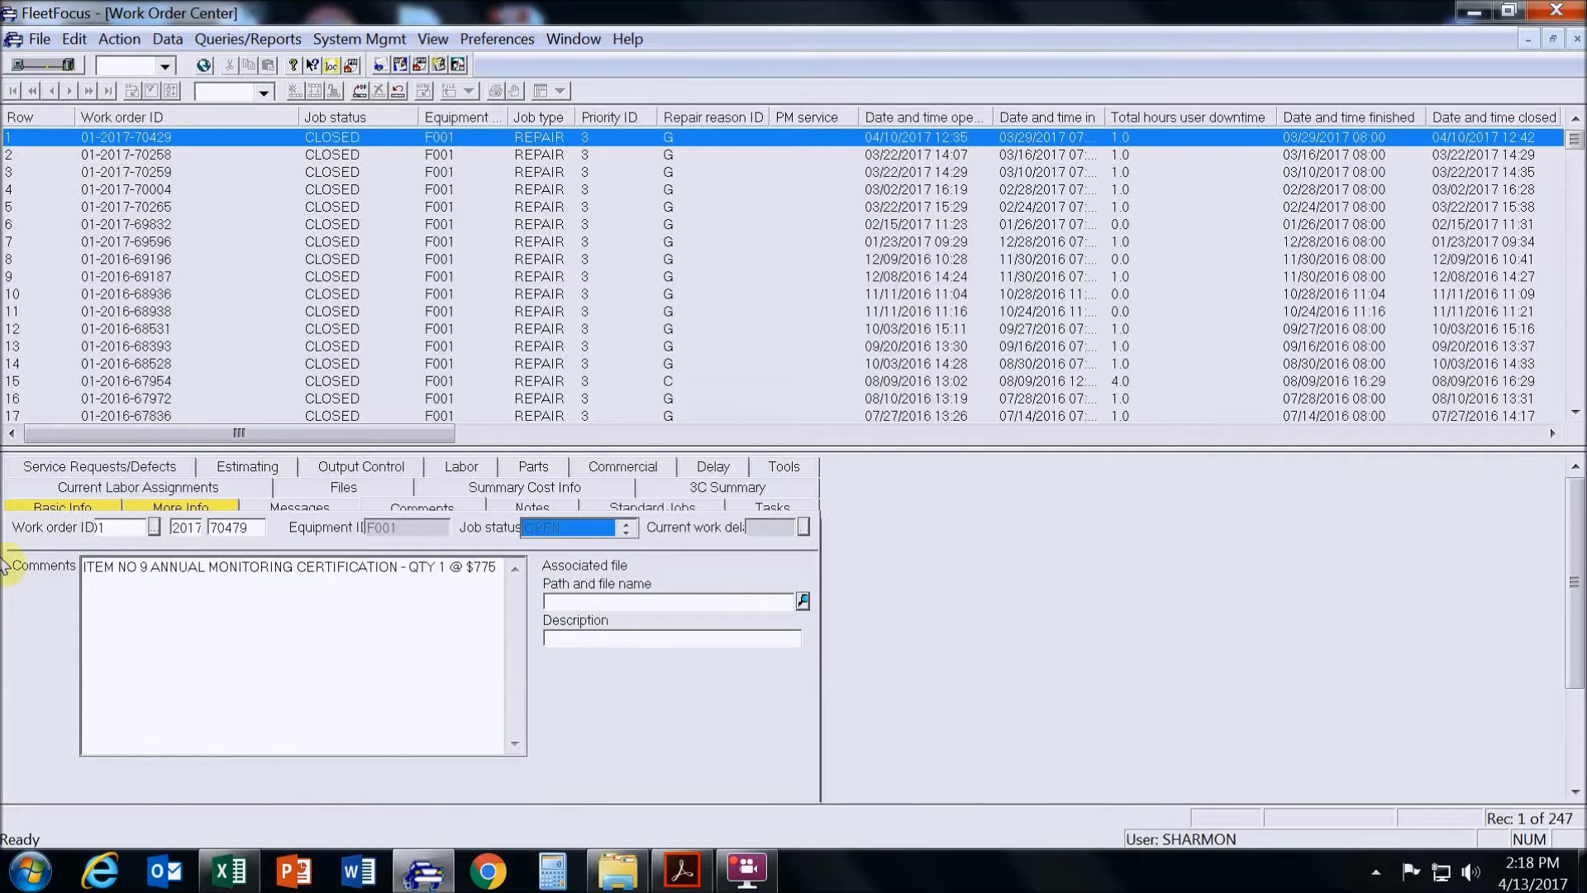
{"action": "key", "text": "Return"}
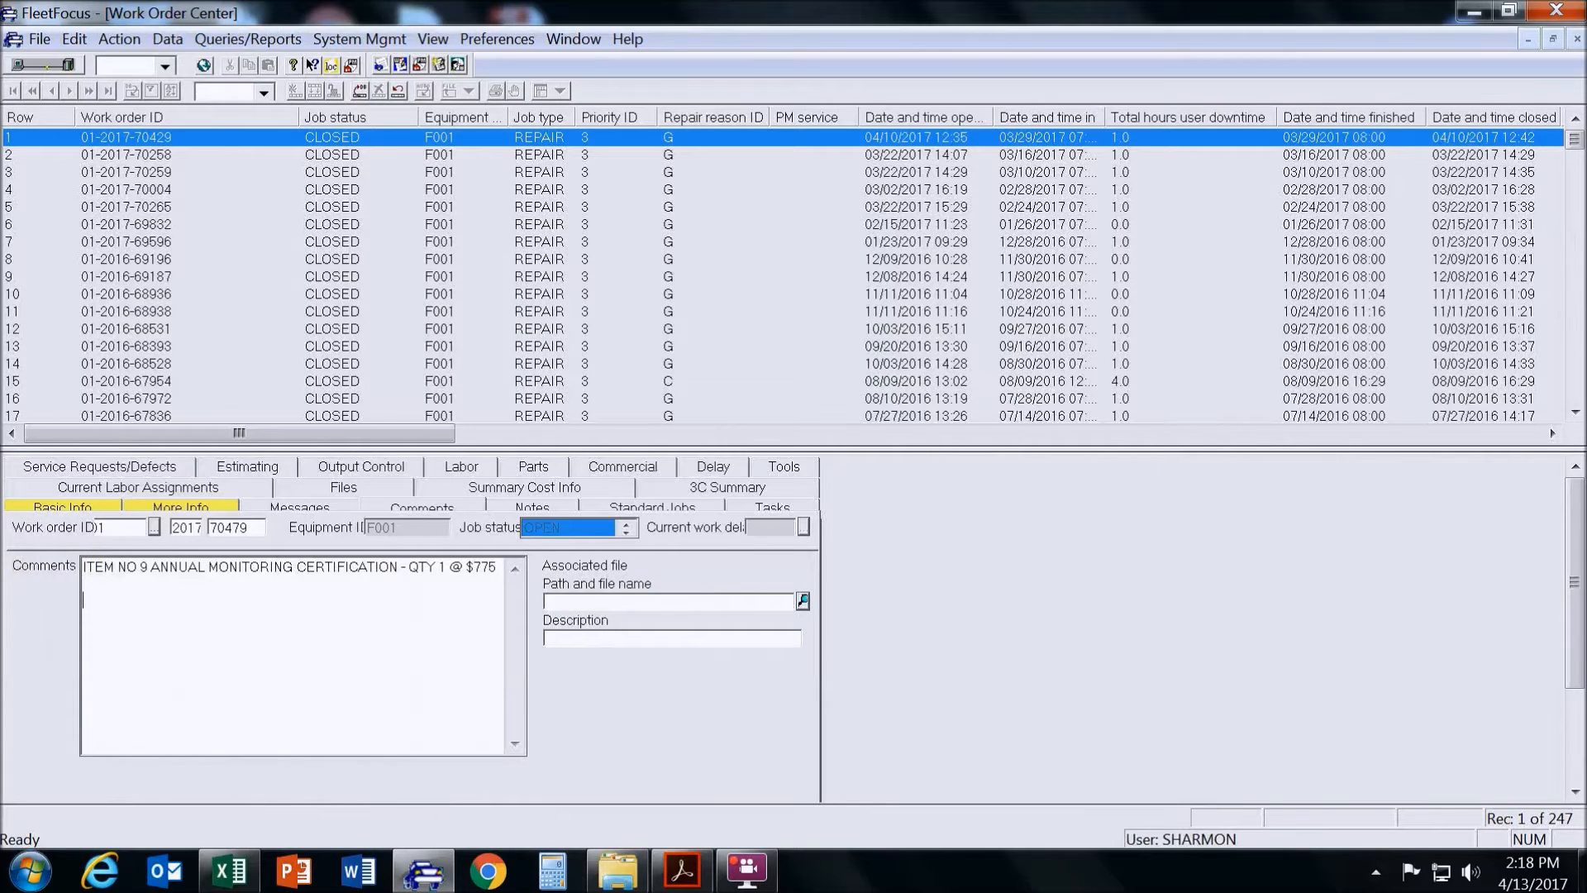
- Add comment lines "ITEM NO 10 ANNUAL SPILL BUCKET TEST - QTY 1 @ $125" and "ITEM NO 11 ANNUAL LEAK DETECTOR TEST - QTY 1 @ $175"
{"action": "type", "text": "ITEM NO 10 ANNUAL SPILL BUCKE"}
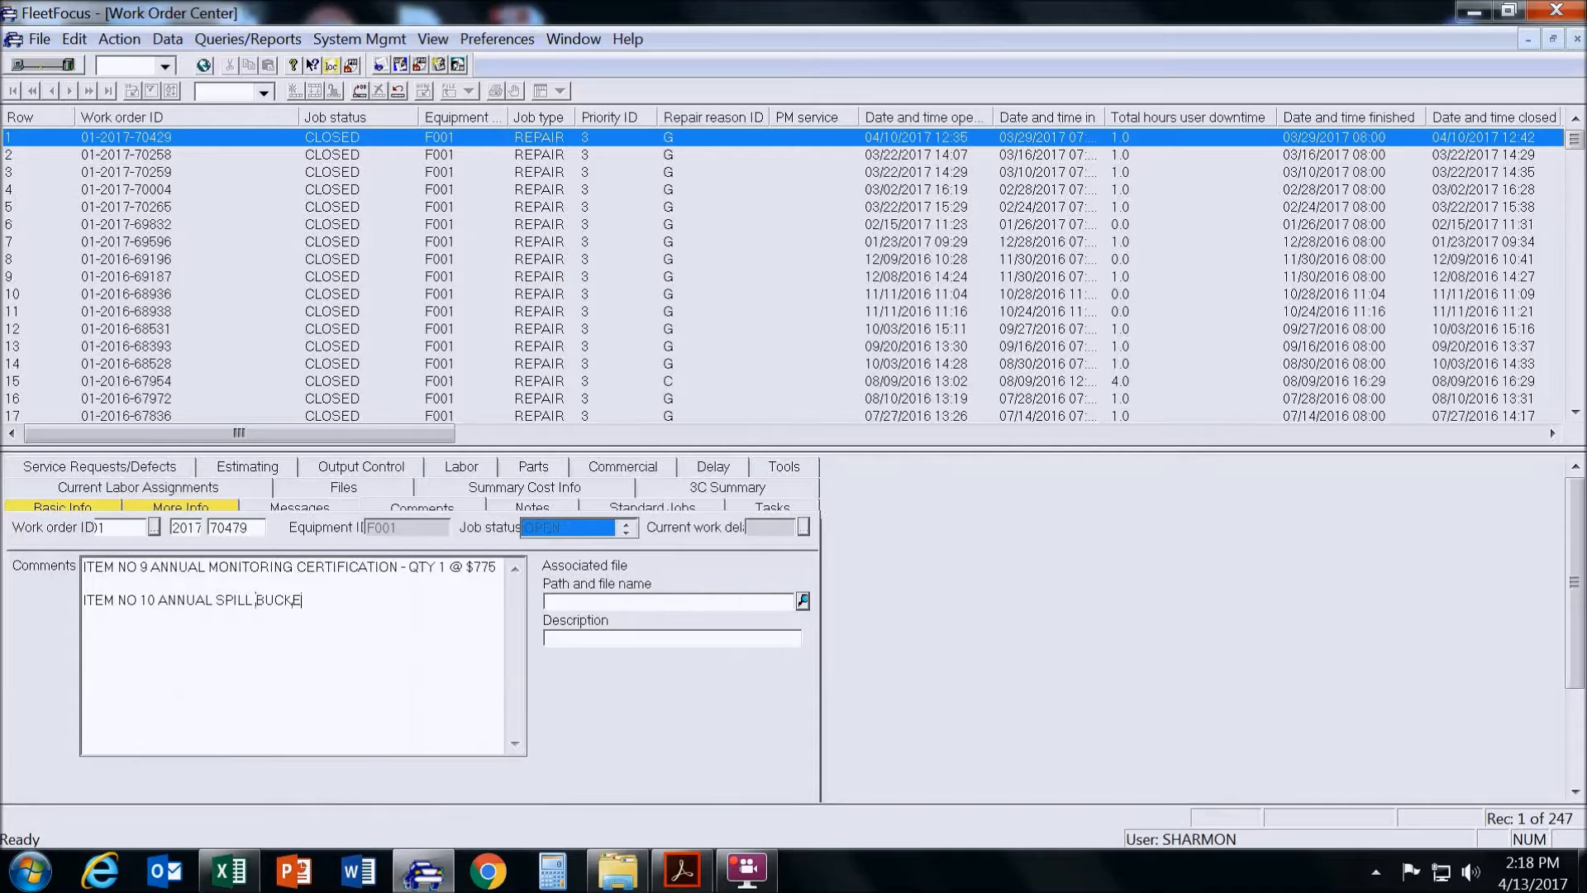
{"action": "type", "text": "T TEST - QTY 1 @ $125"}
{"action": "type", "text": "ITE"}
{"action": "type", "text": "M NO 1"}
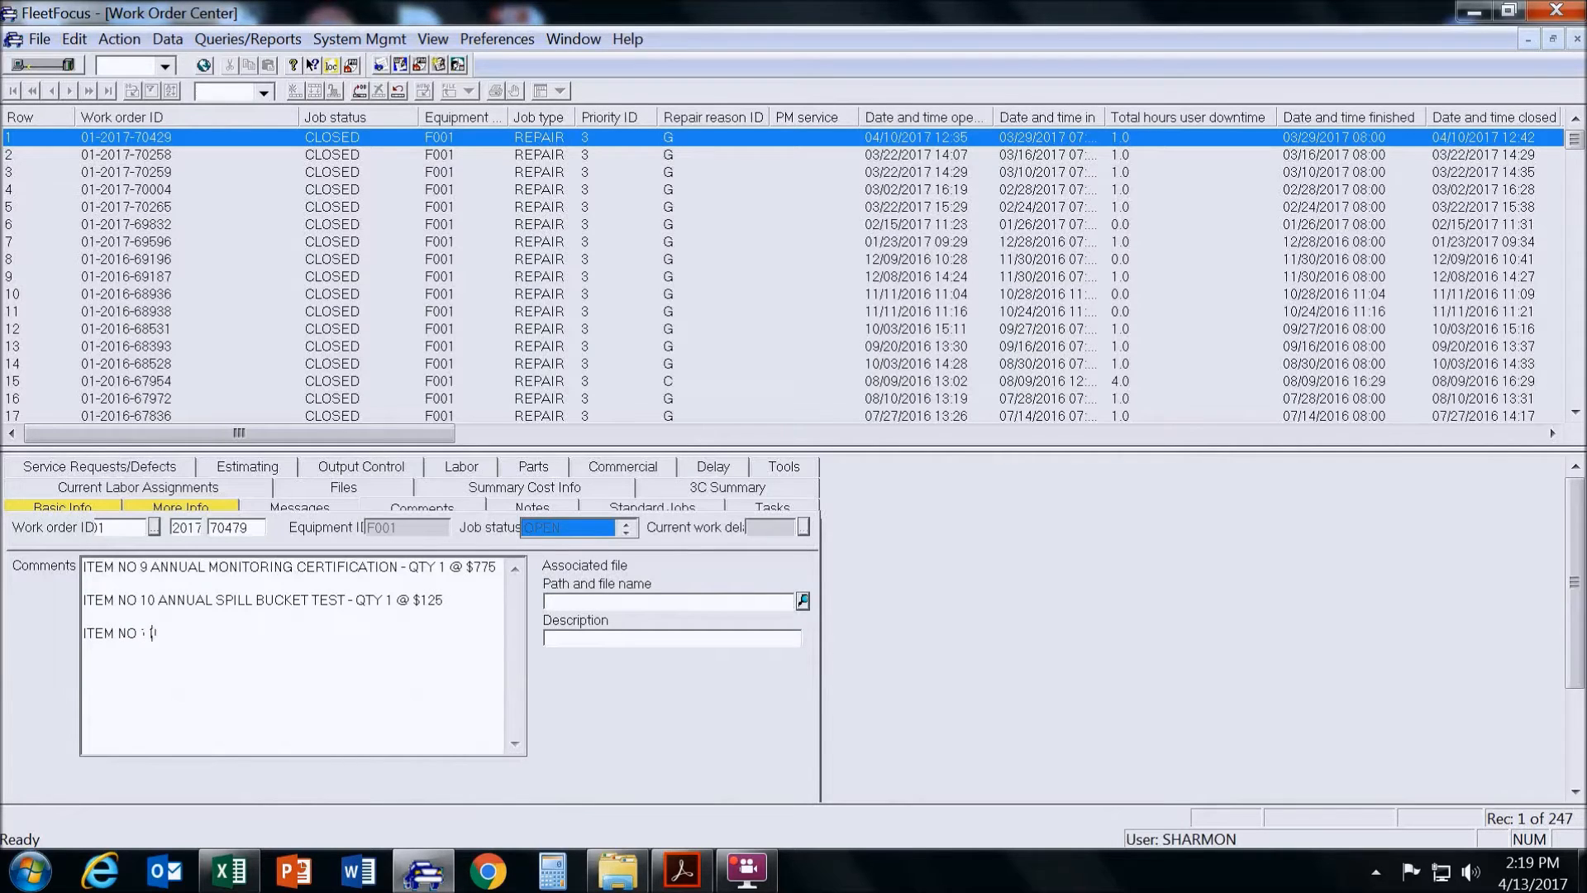
{"action": "type", "text": "1 ANNUAL LEAK DETECTOR TEST"}
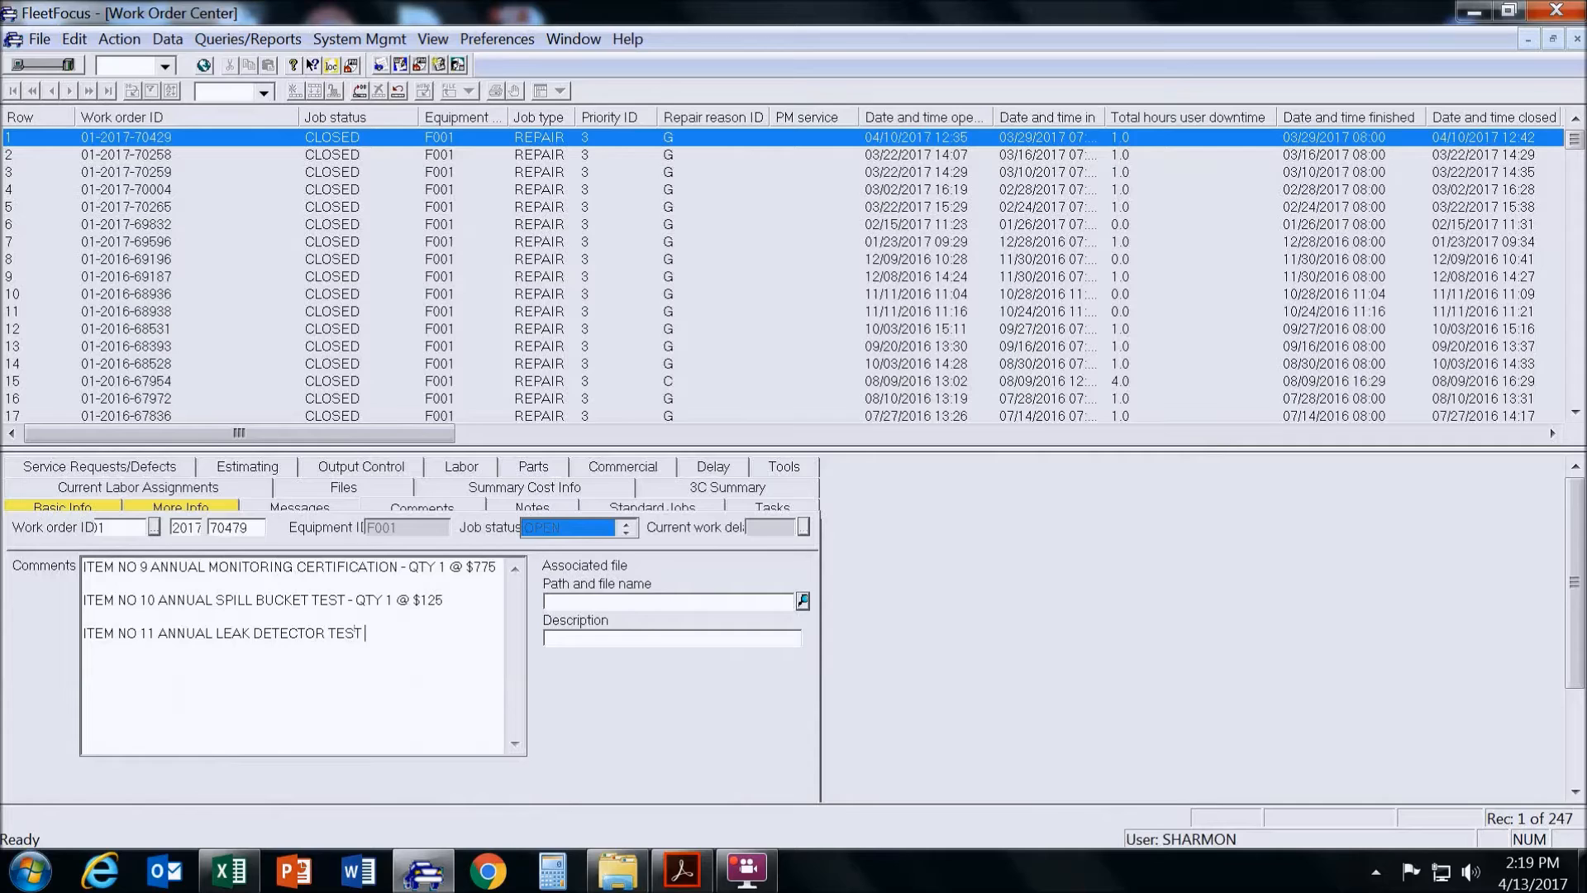
{"action": "type", "text": " - QTY 1 @ $175"}
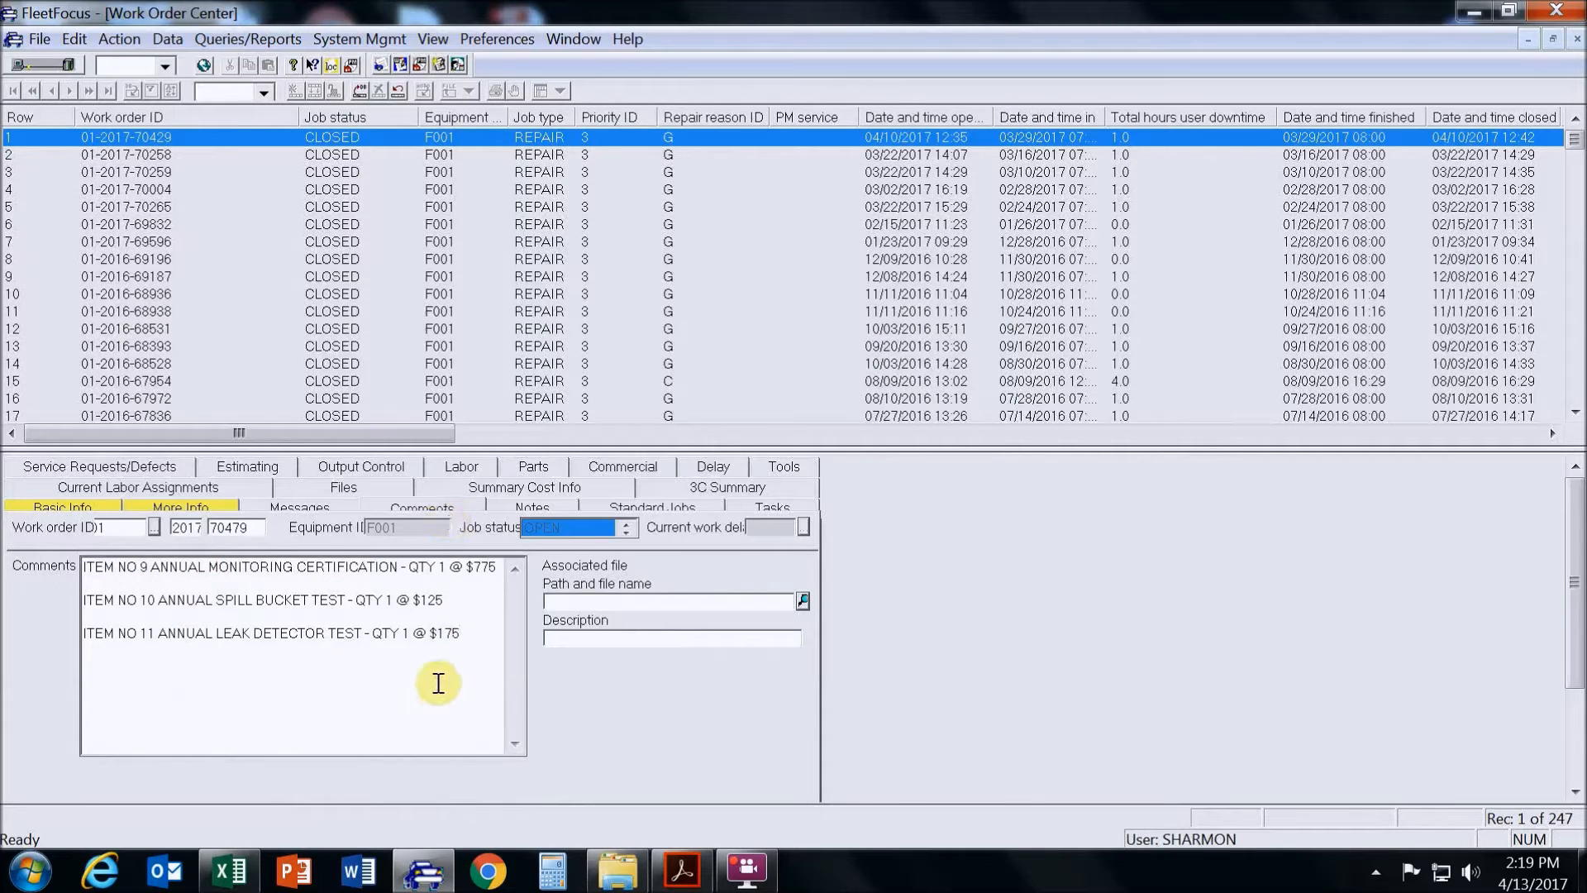
- Check the entered comment items and the remaining service details against the PDF invoice, and return to FleetFocus
{"action": "left_click", "coordinate": [661, 881]}
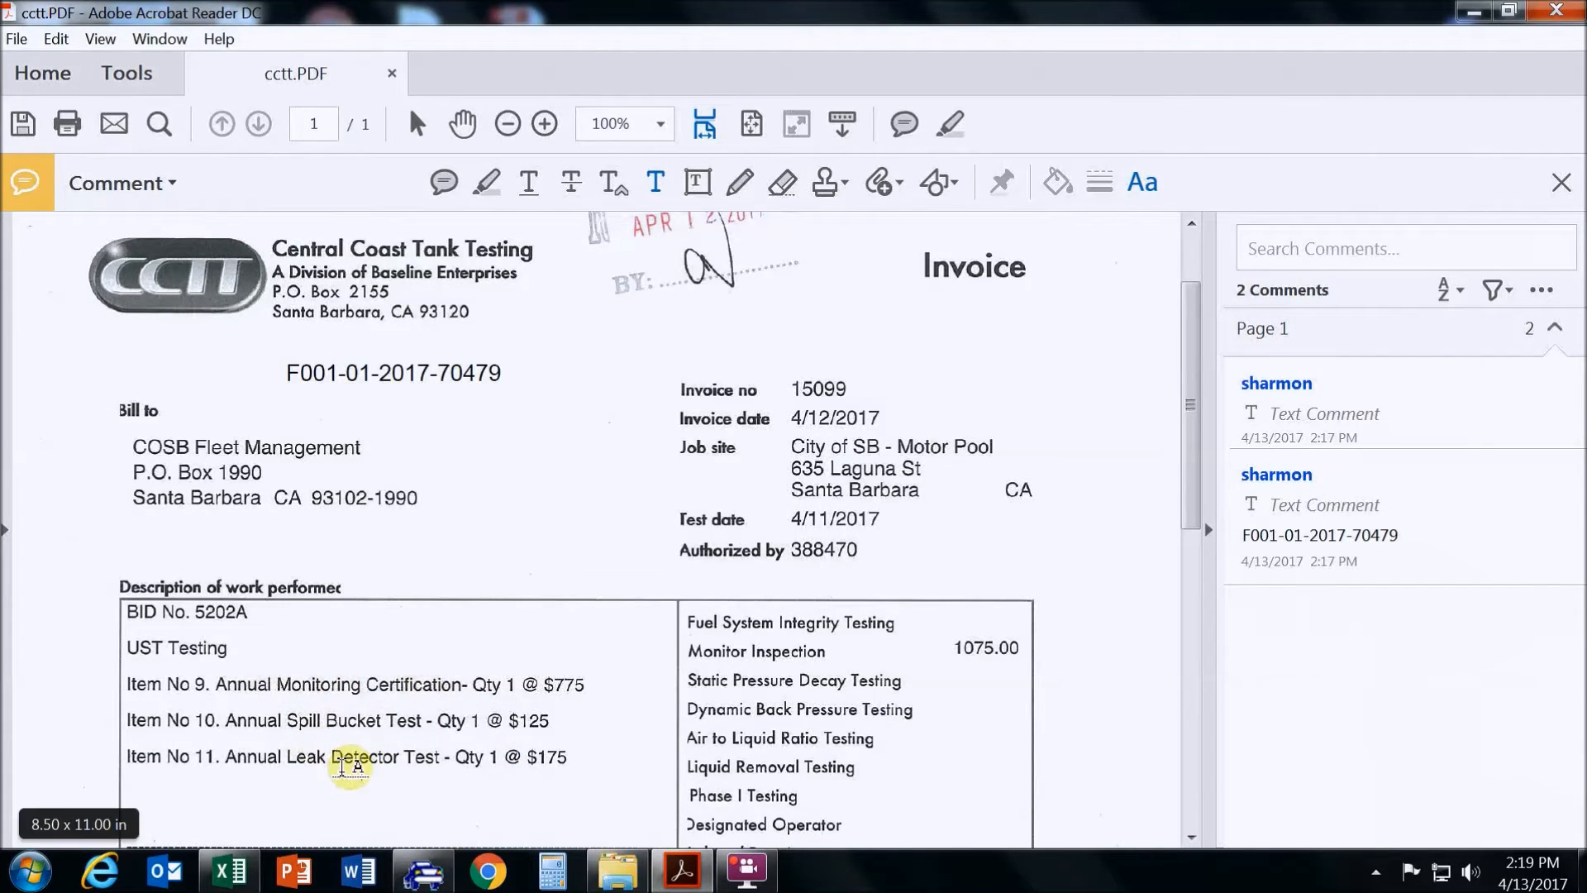
{"action": "scroll", "coordinate": [574, 768], "scroll_direction": "down", "scroll_amount": 3}
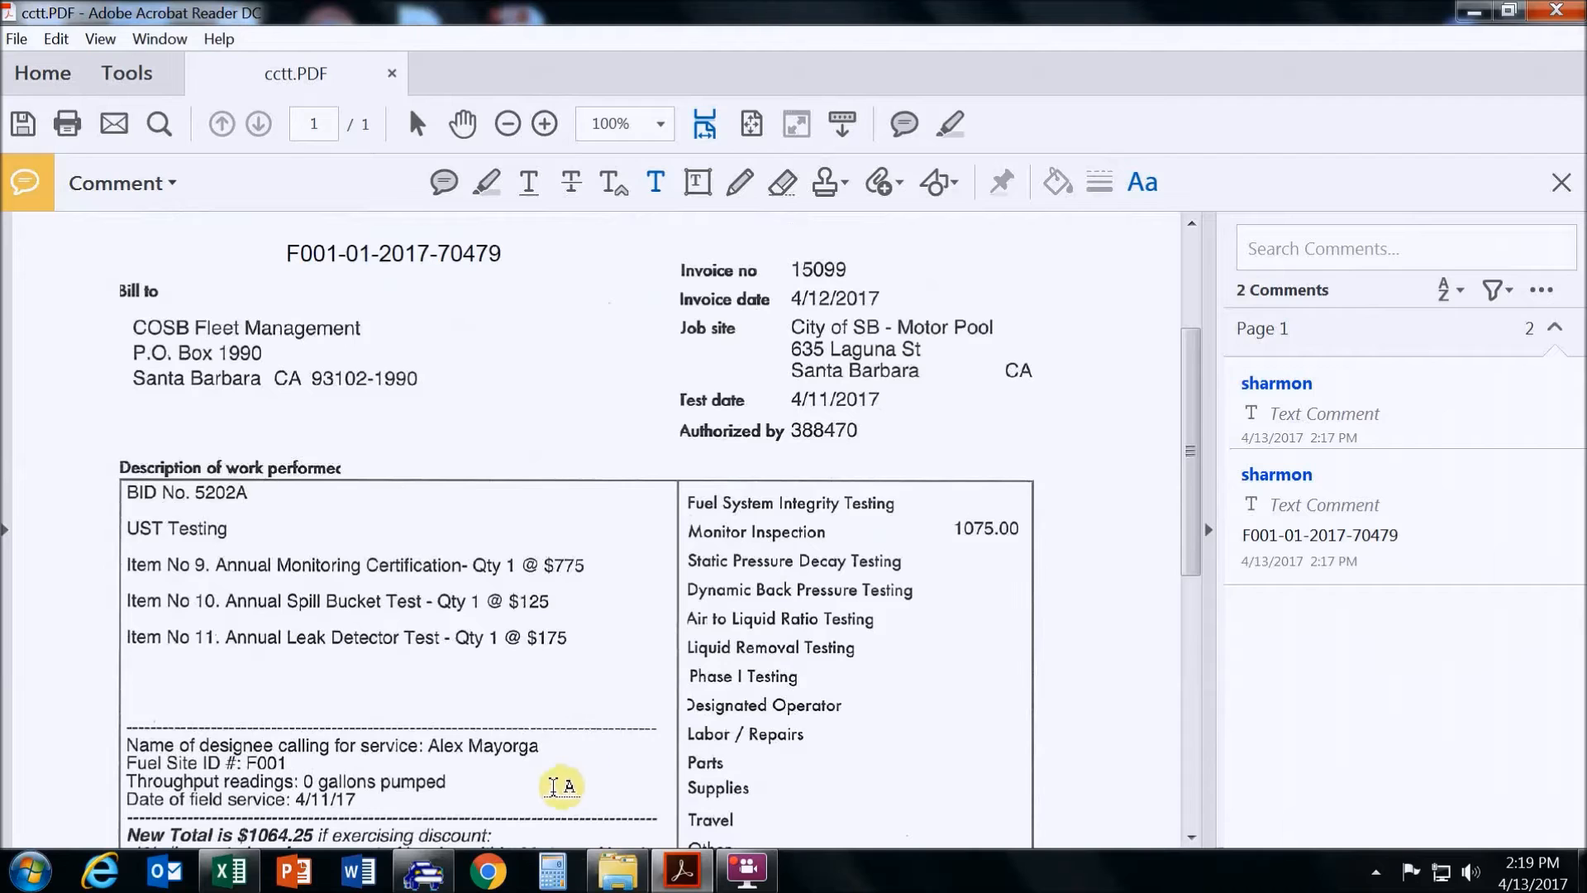
{"action": "left_click", "coordinate": [425, 872]}
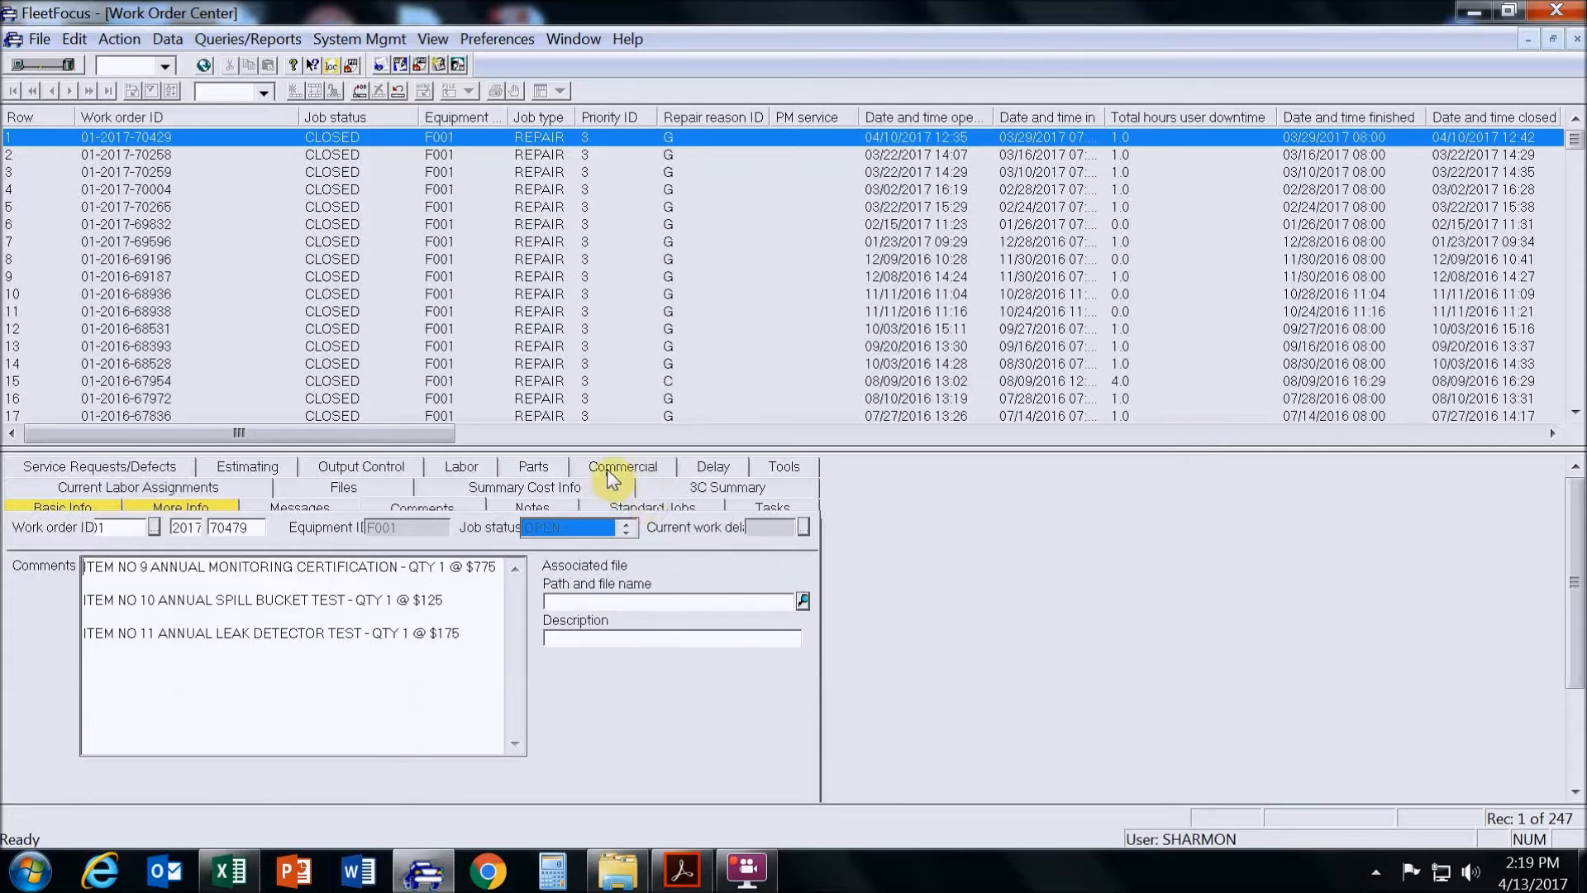
- Add a new commercial transaction to the work order with task ID 3600 for the fuel system
{"action": "left_click", "coordinate": [349, 471]}
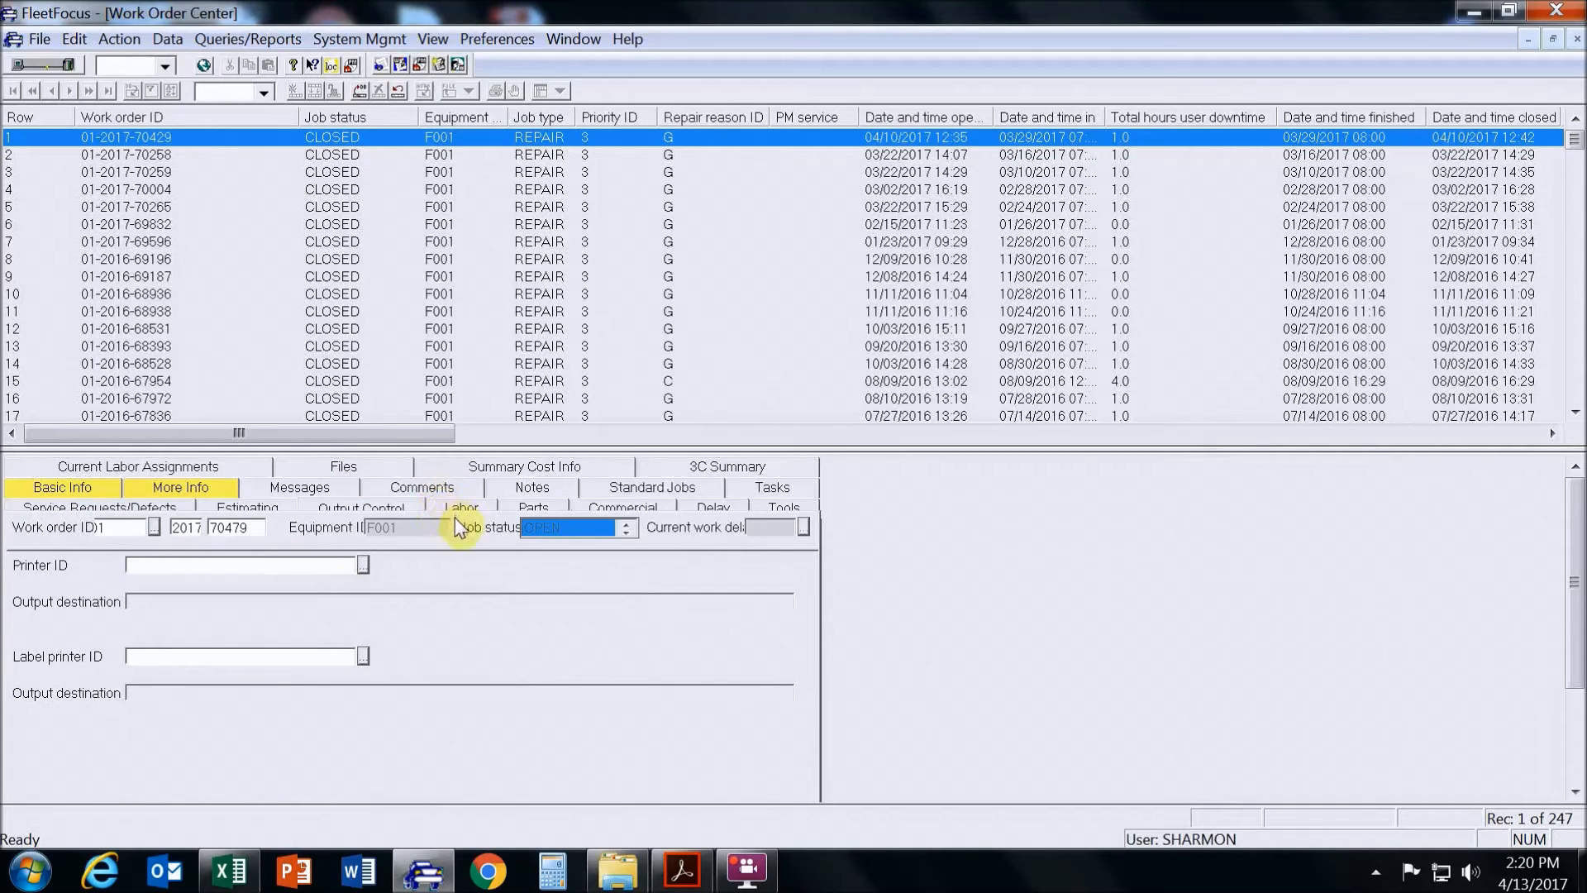
{"action": "left_click", "coordinate": [616, 509]}
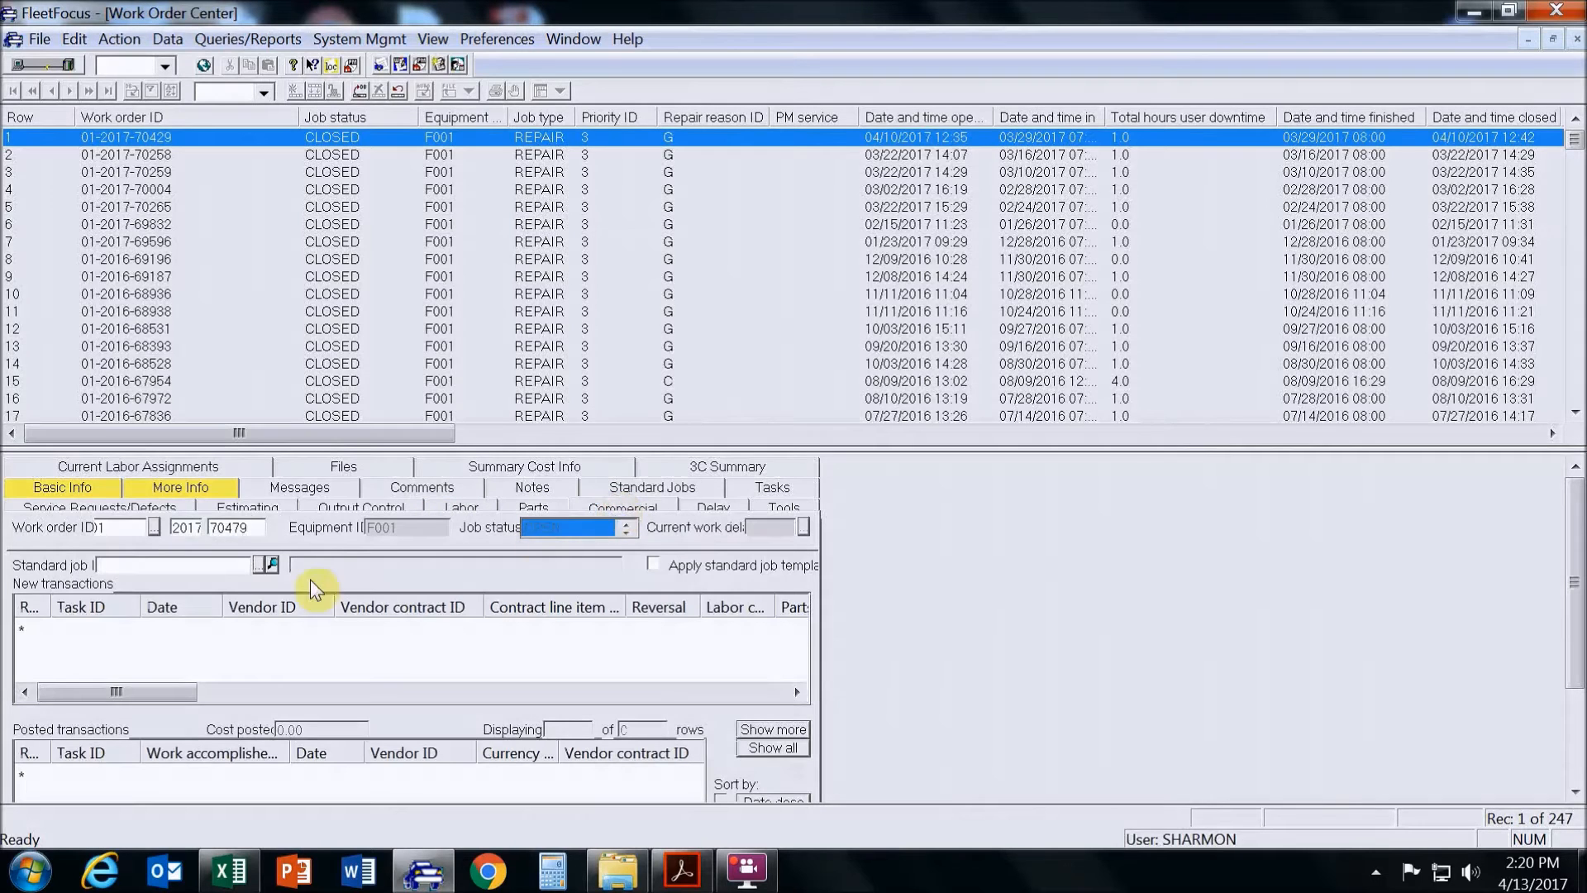
{"action": "left_click", "coordinate": [114, 628]}
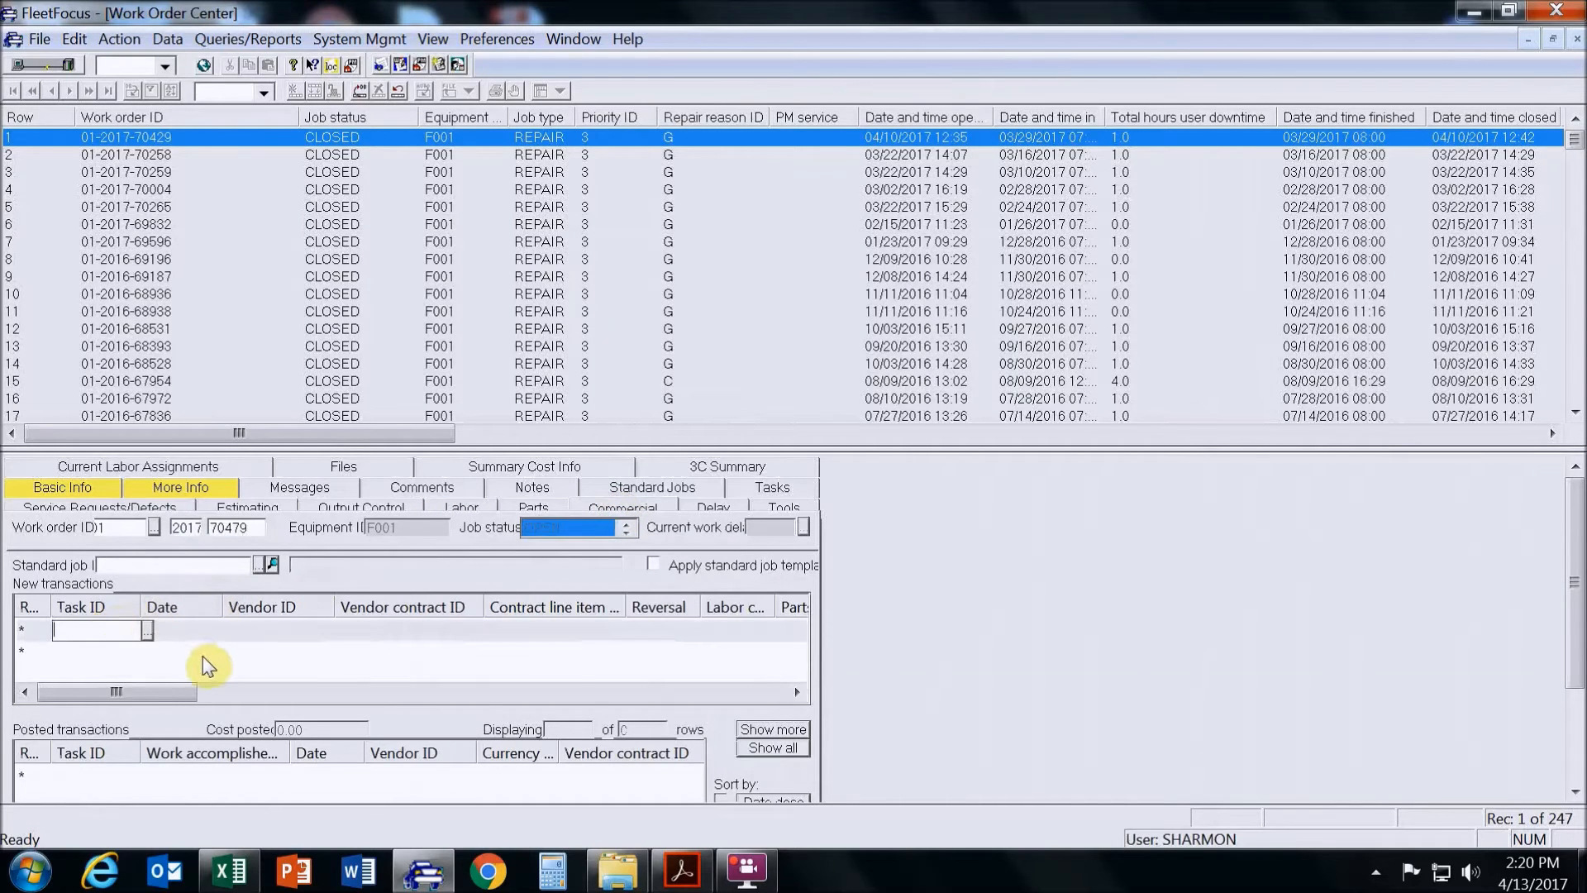
{"action": "type", "text": "3600"}
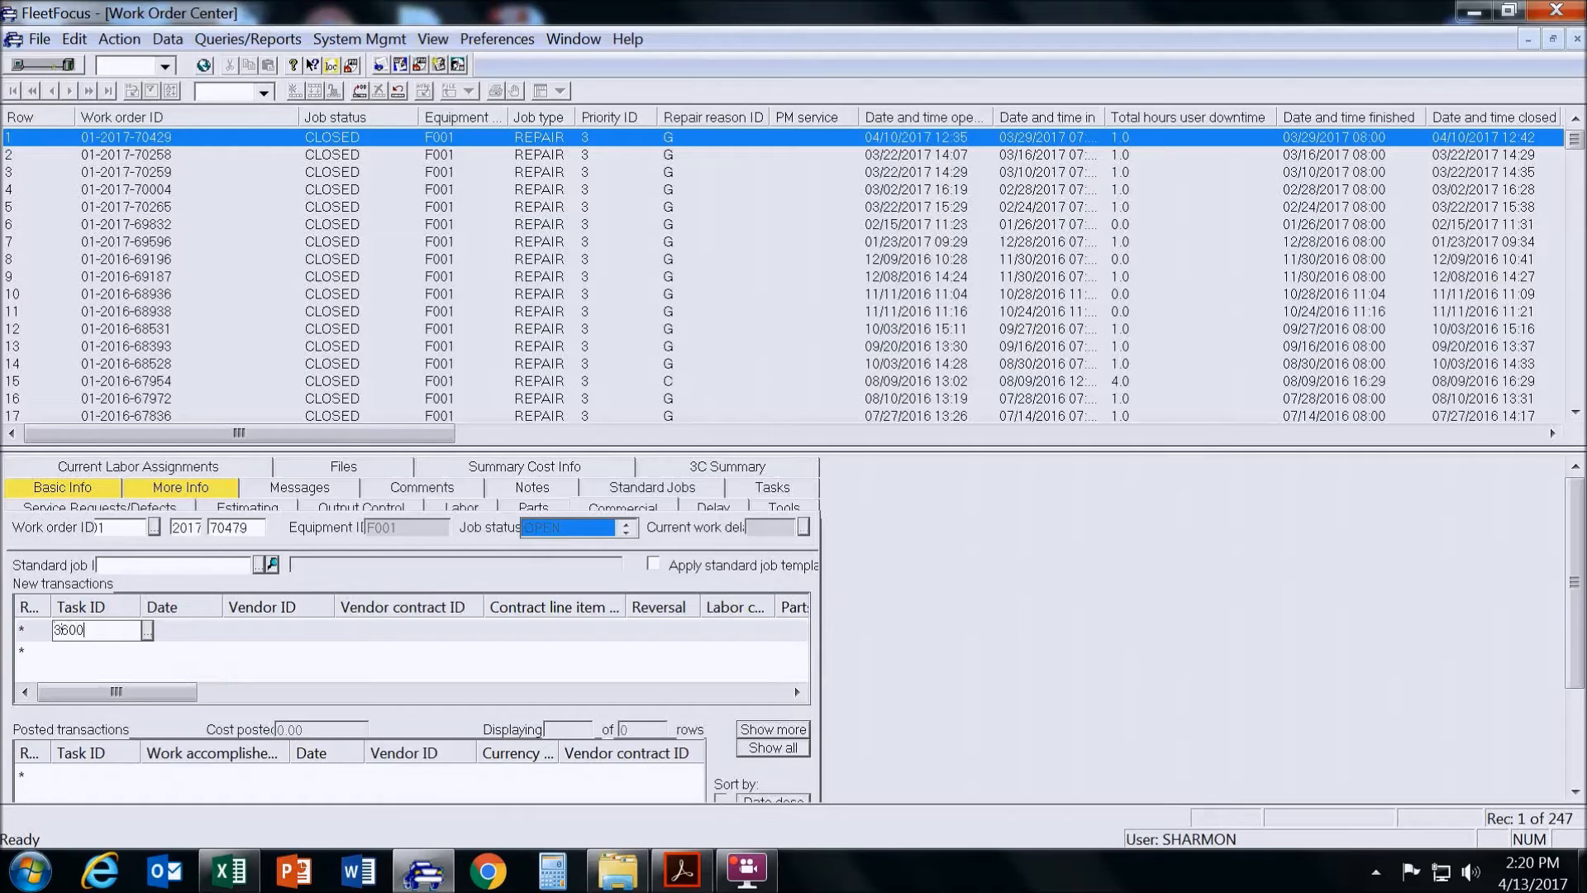
{"action": "left_click", "coordinate": [155, 631]}
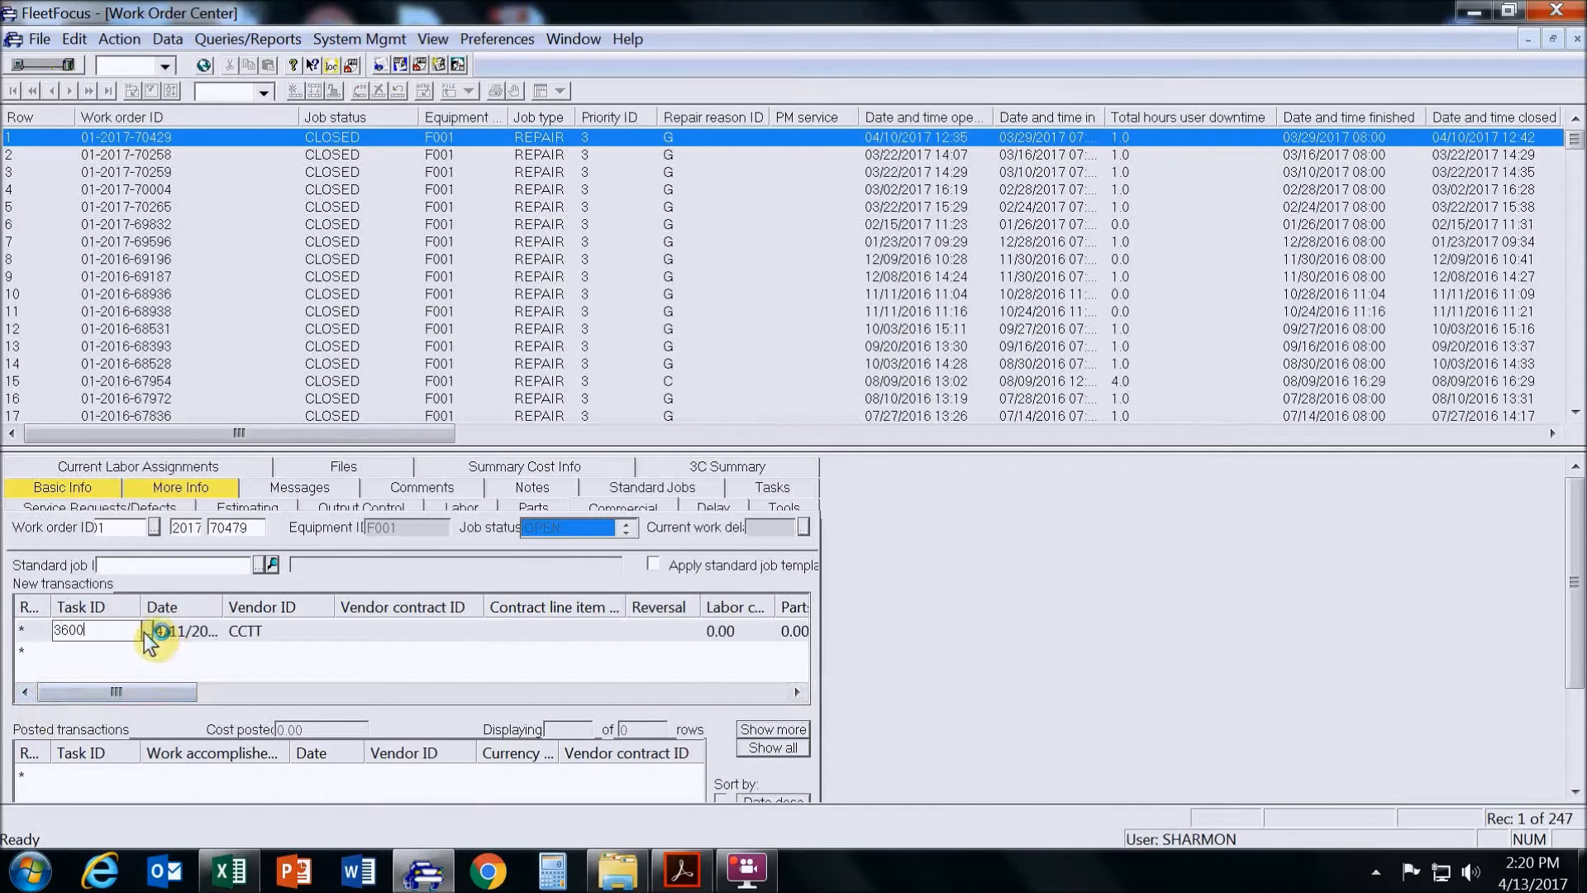
{"action": "left_click", "coordinate": [146, 631]}
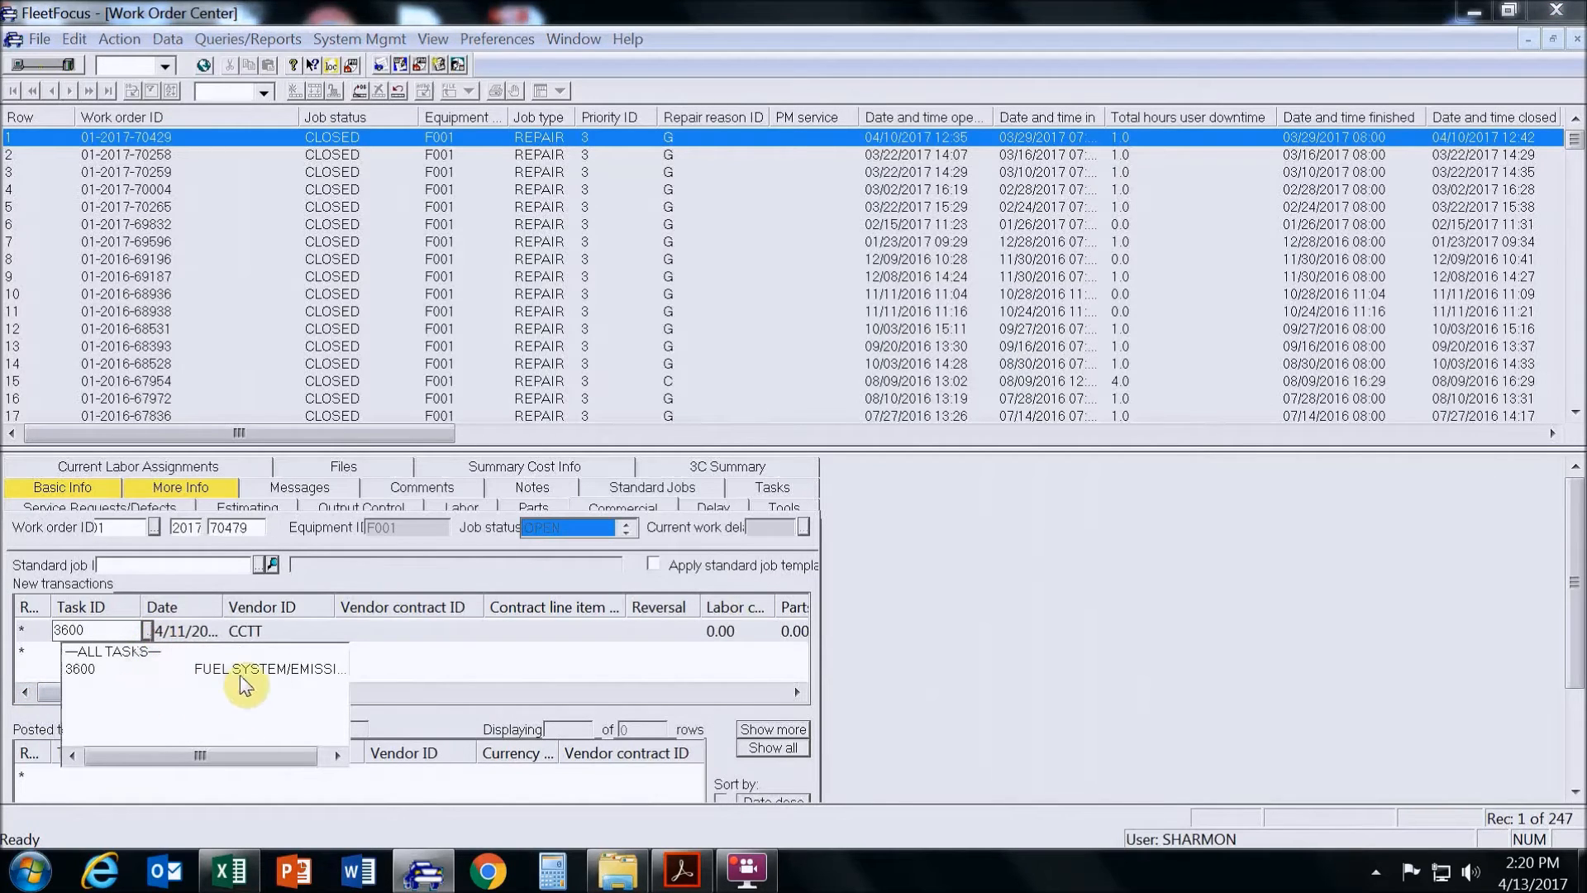
{"action": "left_click", "coordinate": [416, 651]}
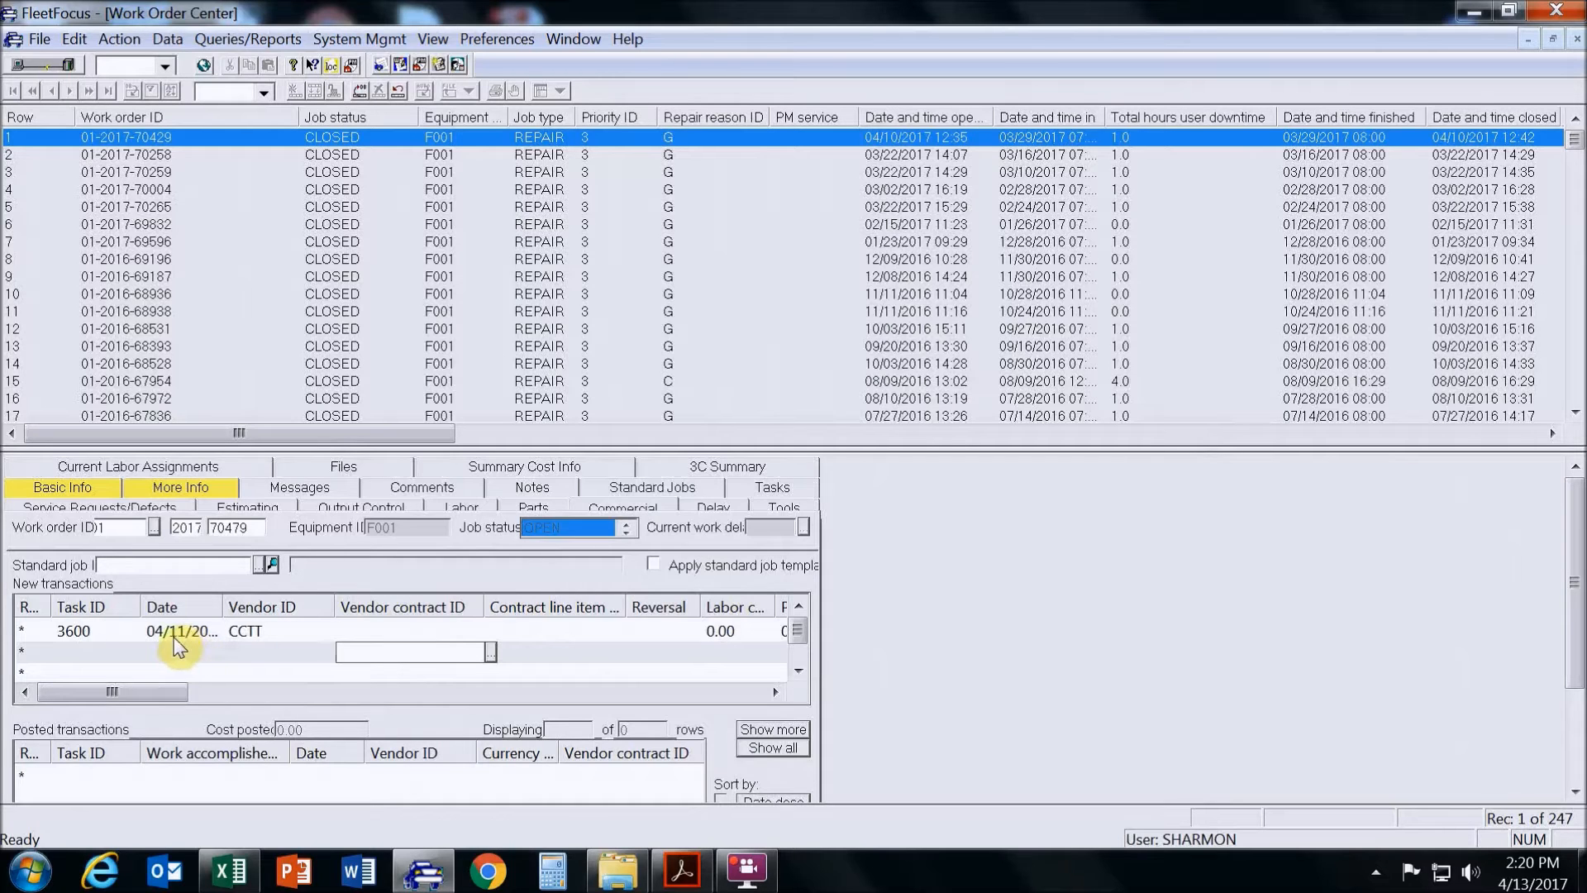
- Check the total on the PDF invoice, and set the new commercial transaction's miscellaneous cost to 1075.00
{"action": "left_click", "coordinate": [380, 634]}
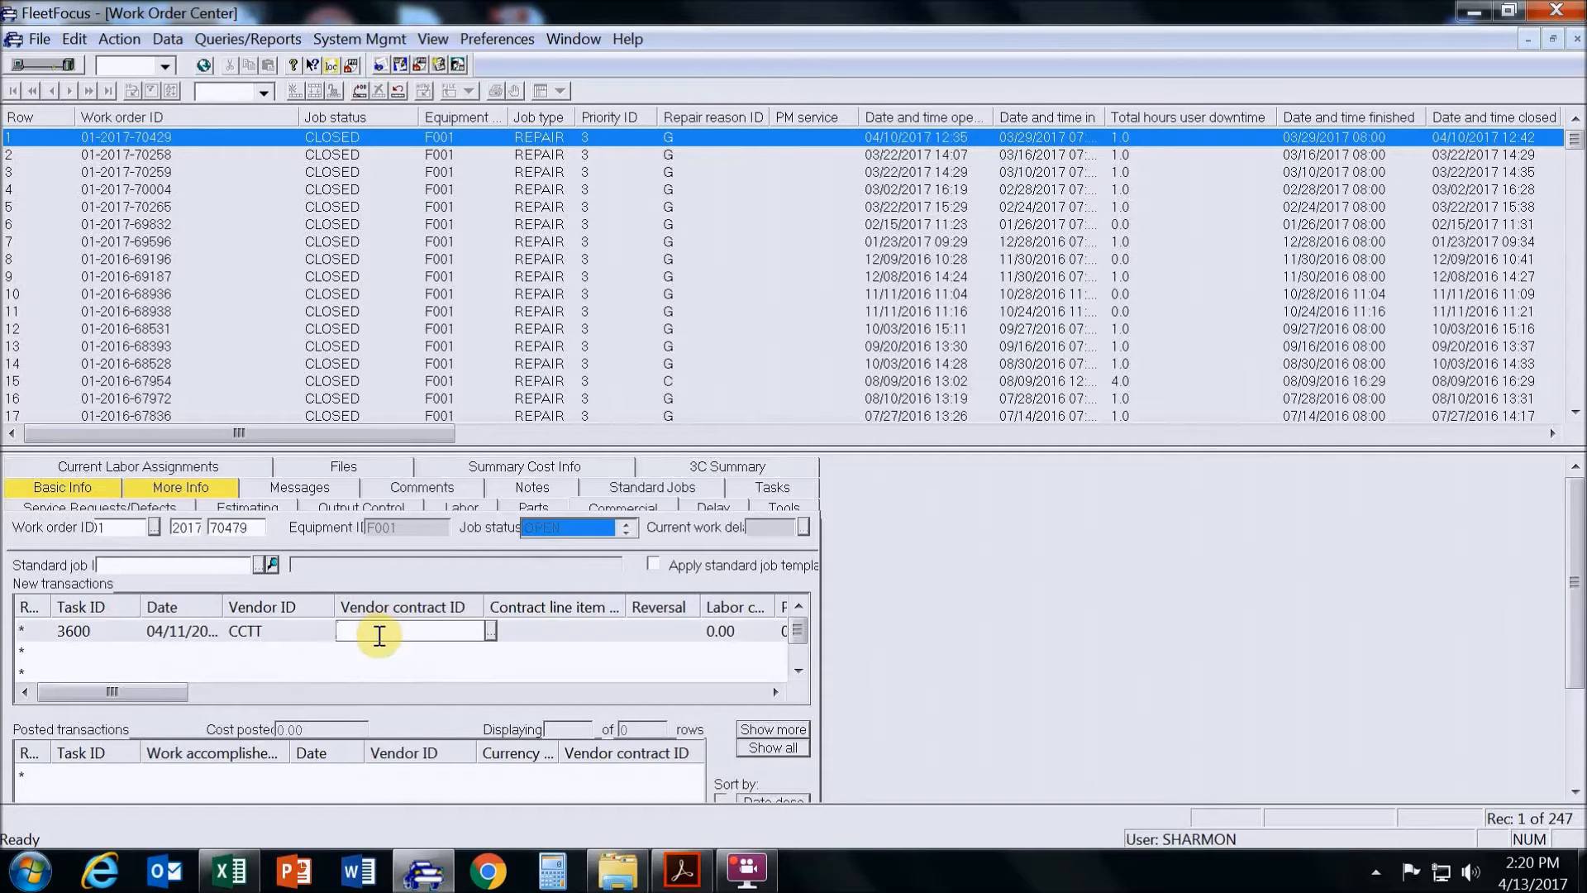
{"action": "key", "text": "Tab"}
{"action": "key", "text": "Tab"}
{"action": "key", "text": "Tab"}
{"action": "key", "text": "Tab"}
{"action": "key", "text": "Tab"}
{"action": "key", "text": "Tab"}
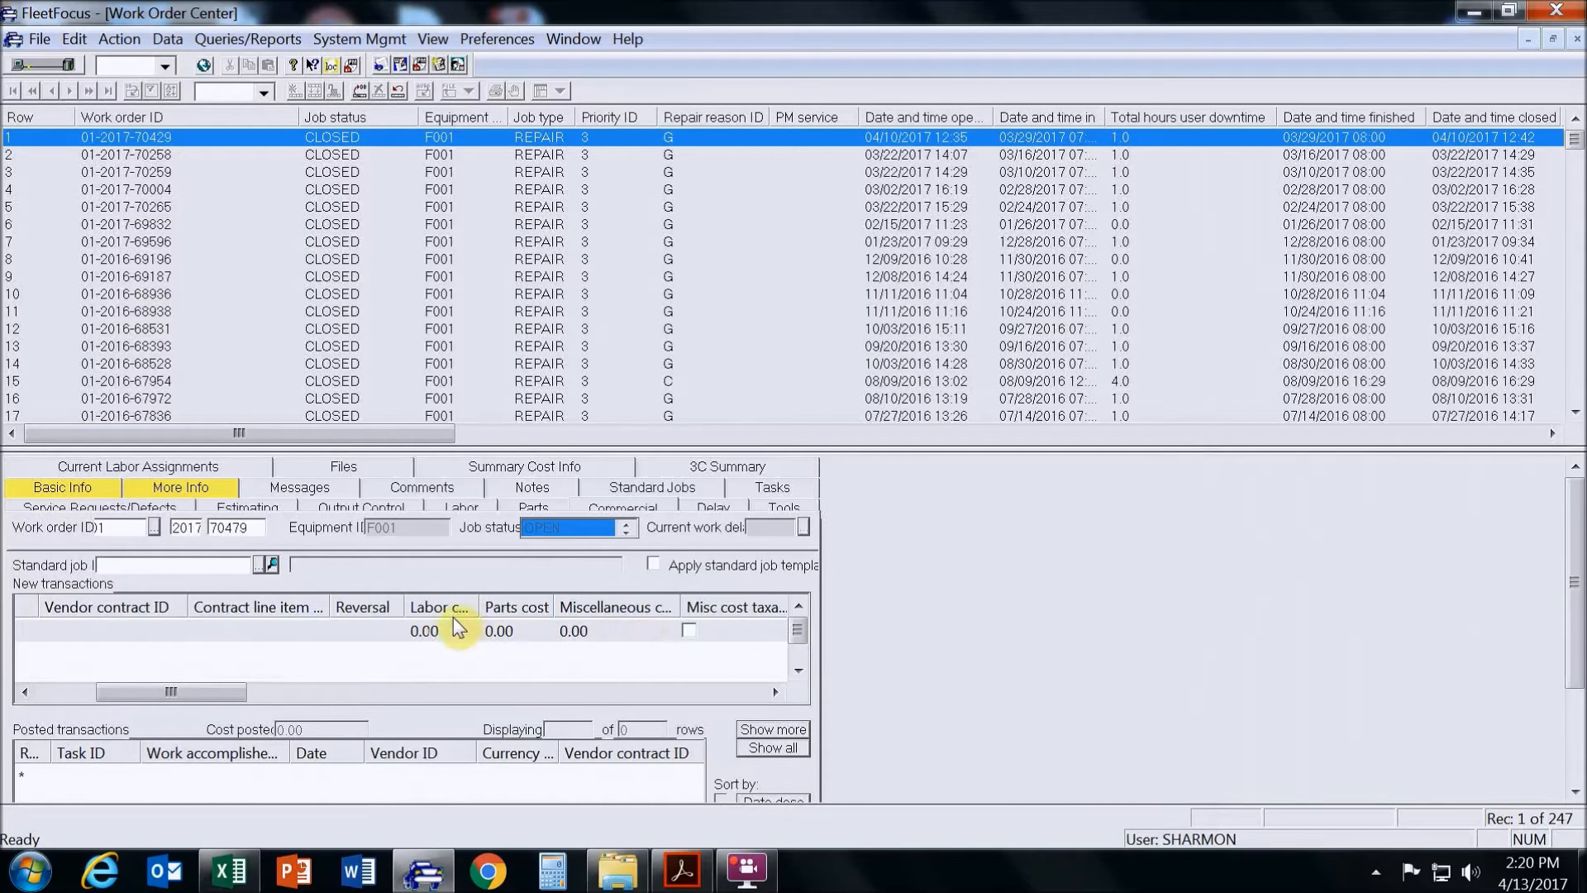
{"action": "left_click", "coordinate": [613, 634]}
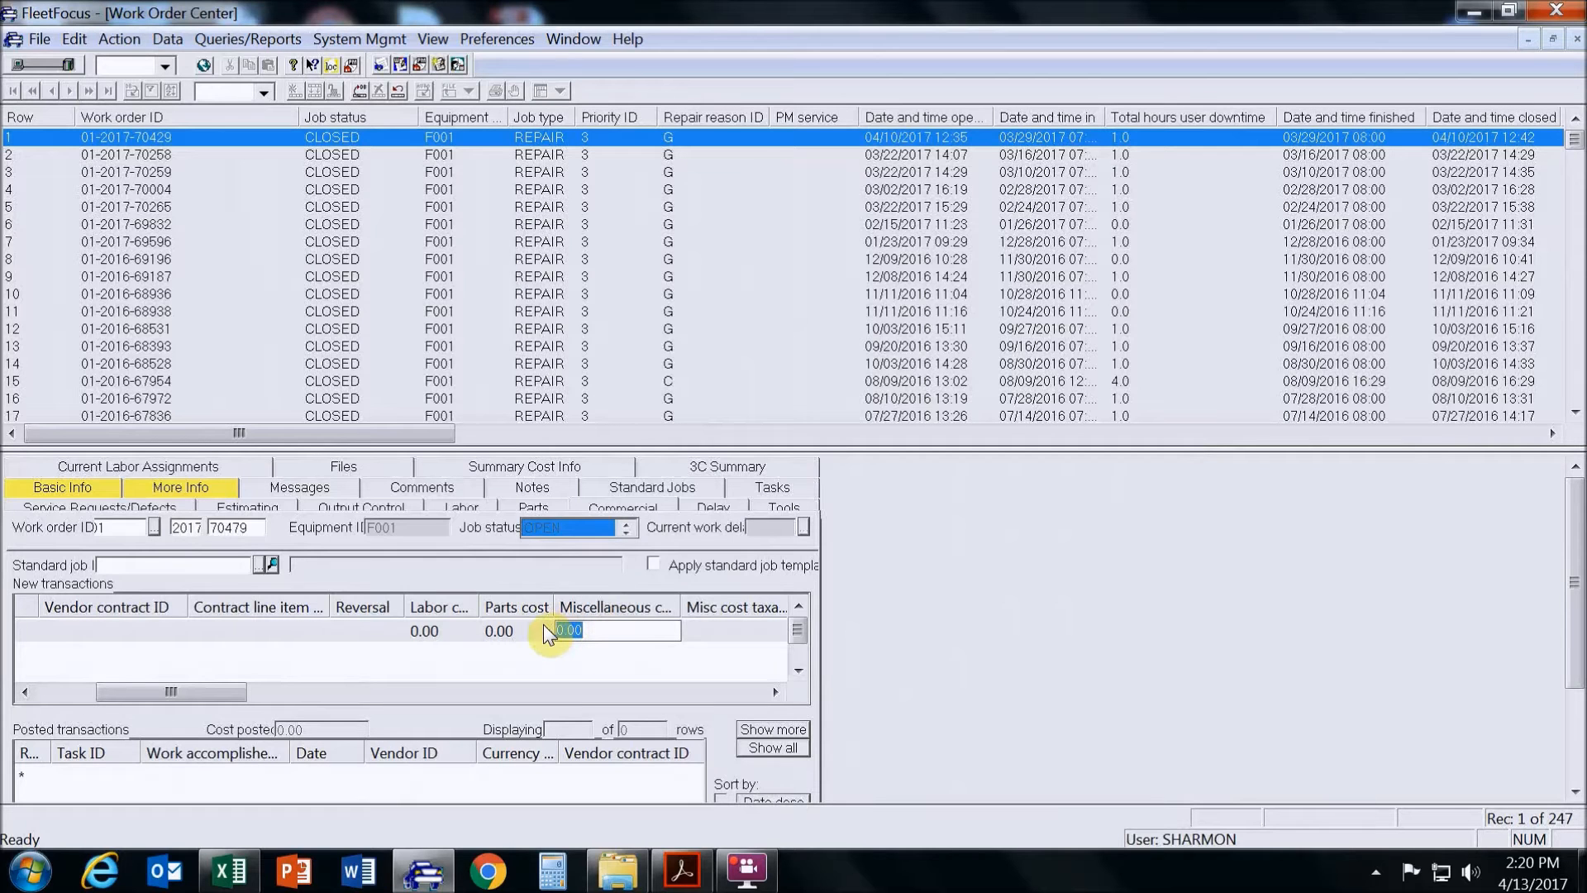
{"action": "left_click", "coordinate": [693, 872]}
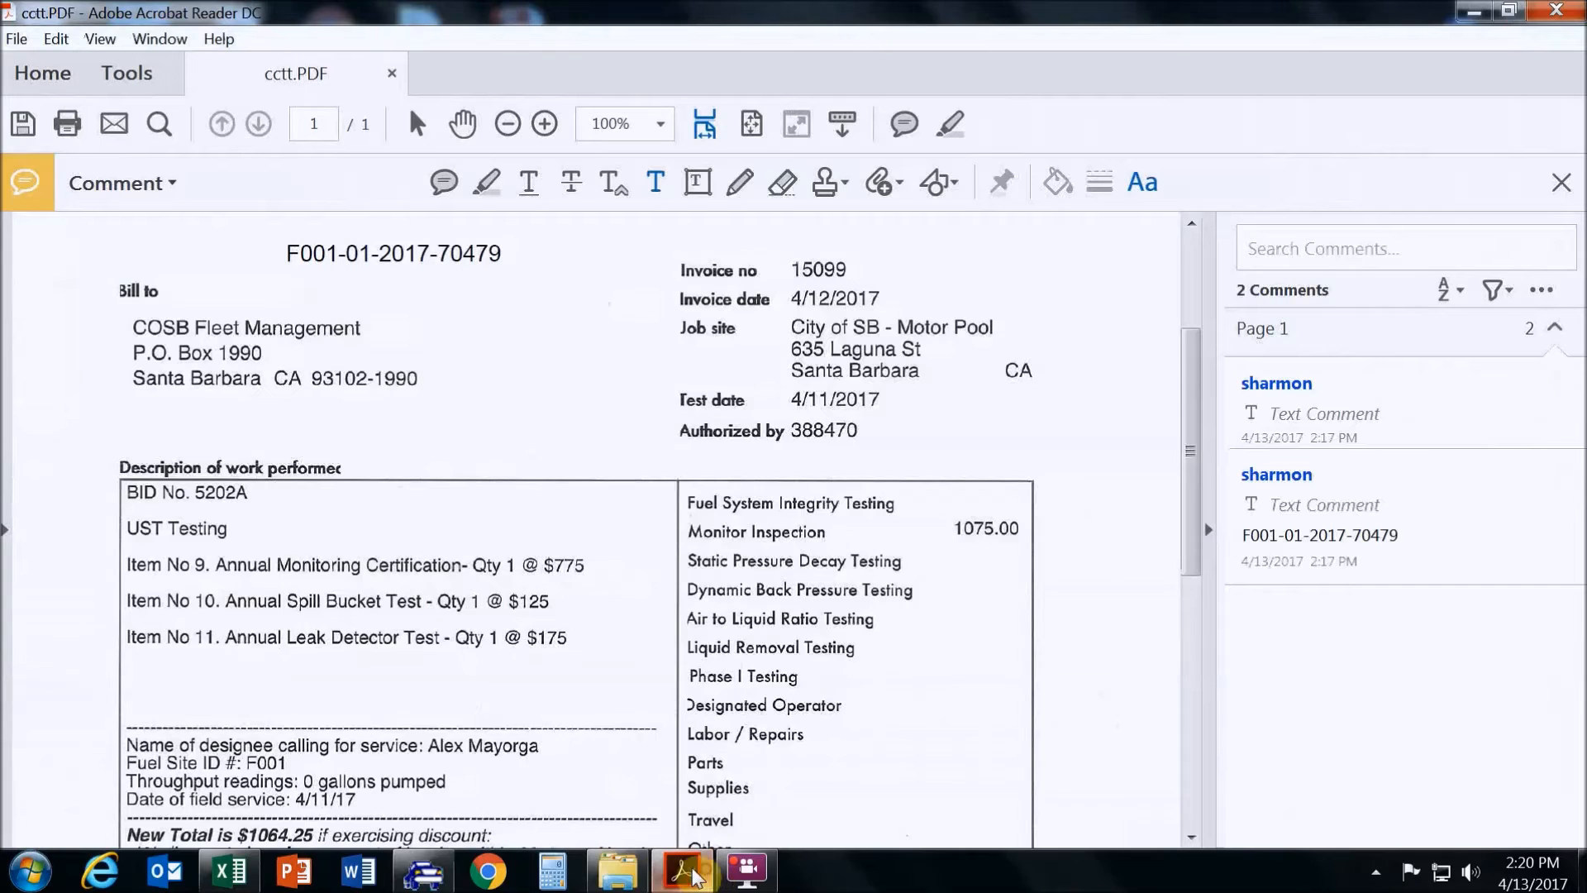
{"action": "scroll", "coordinate": [907, 694], "scroll_direction": "down", "scroll_amount": 5}
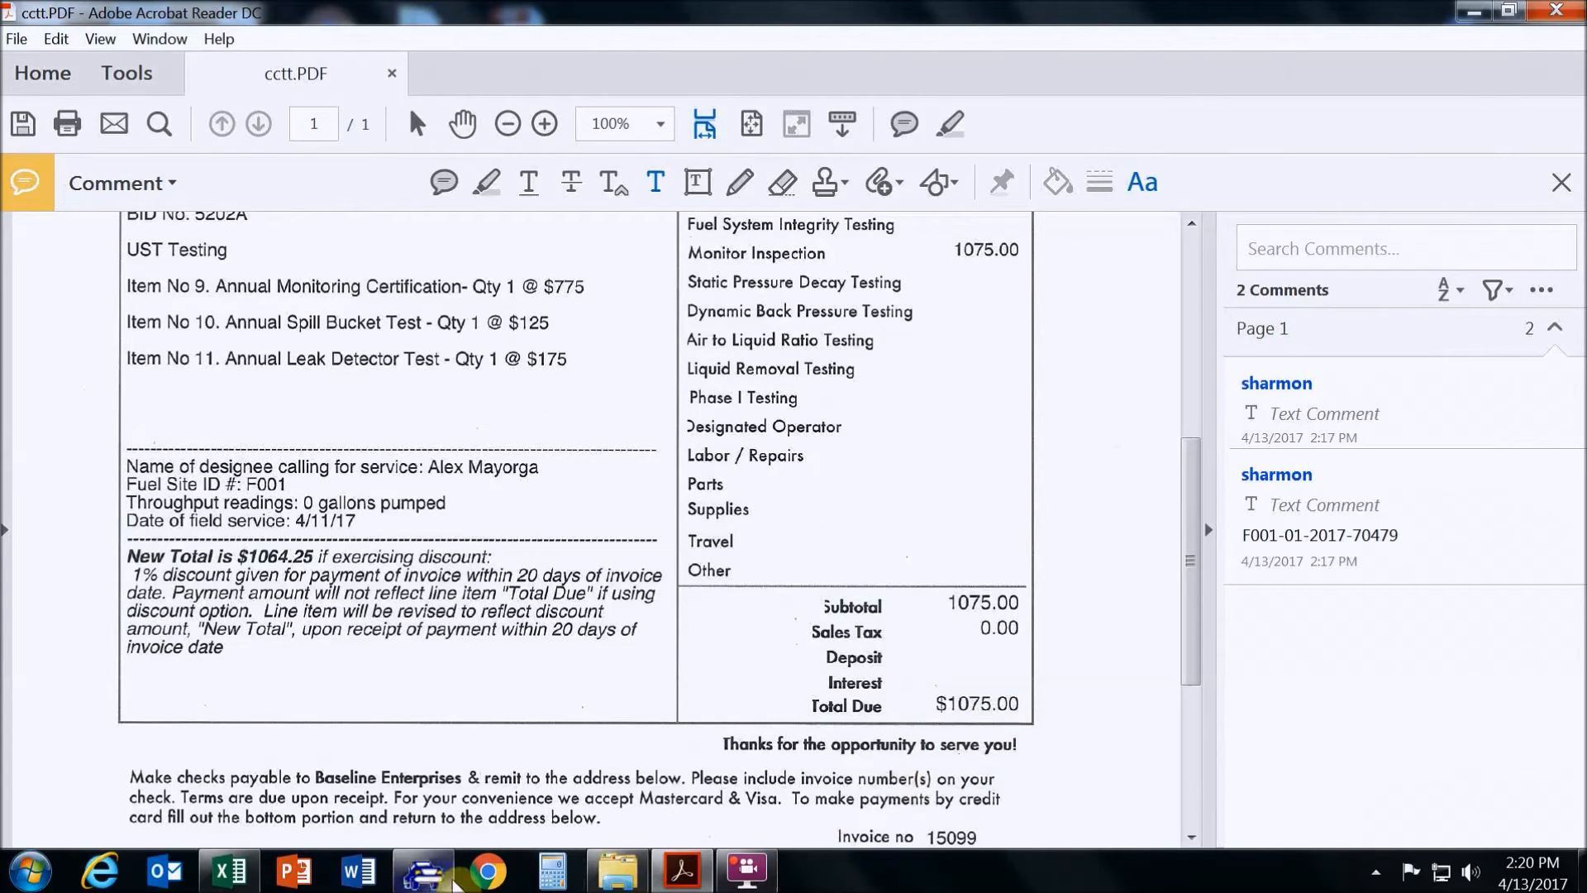
{"action": "left_click", "coordinate": [454, 881]}
{"action": "left_click", "coordinate": [587, 632]}
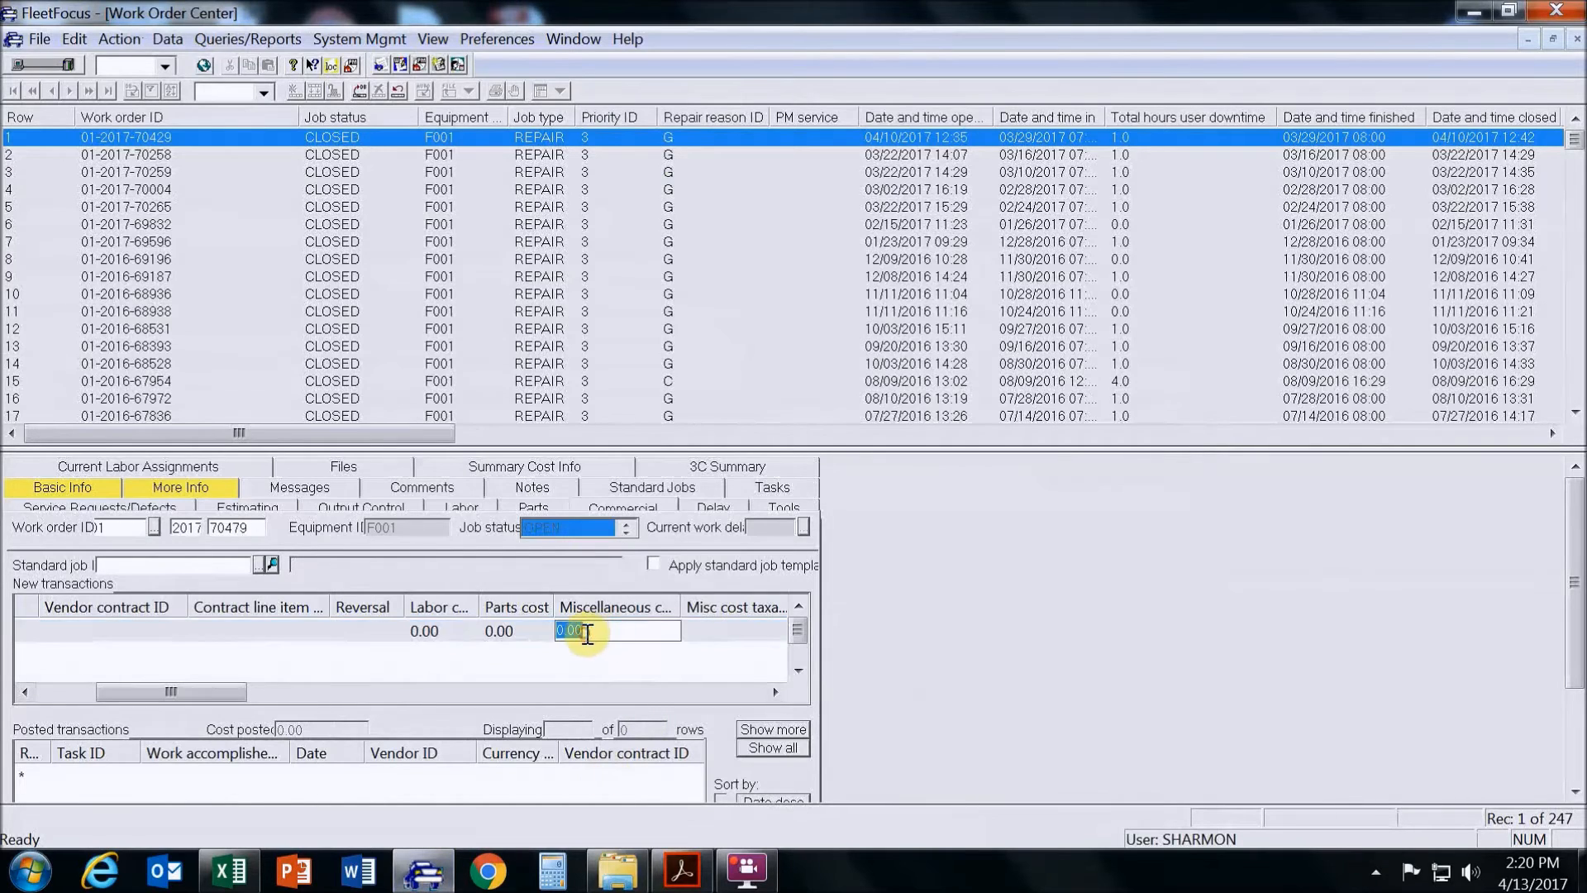
{"action": "type", "text": "1075.00"}
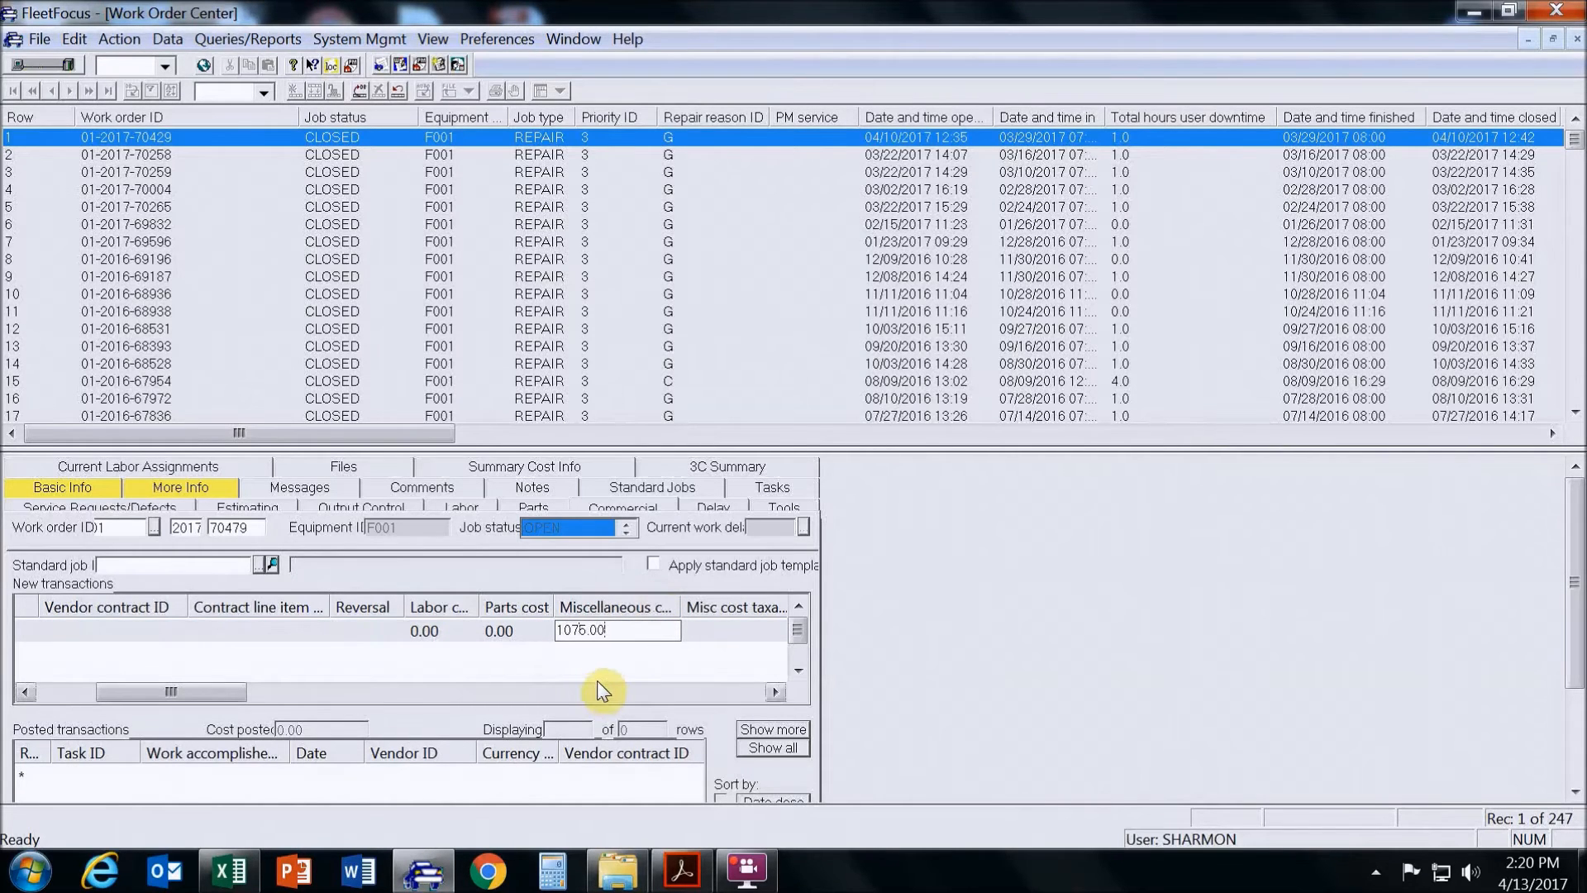
- Look up the invoice number on the PDF invoice and enter it as the transaction's vendor invoice in FleetFocus
{"action": "key", "text": "Tab"}
{"action": "key", "text": "Tab"}
{"action": "key", "text": "Tab"}
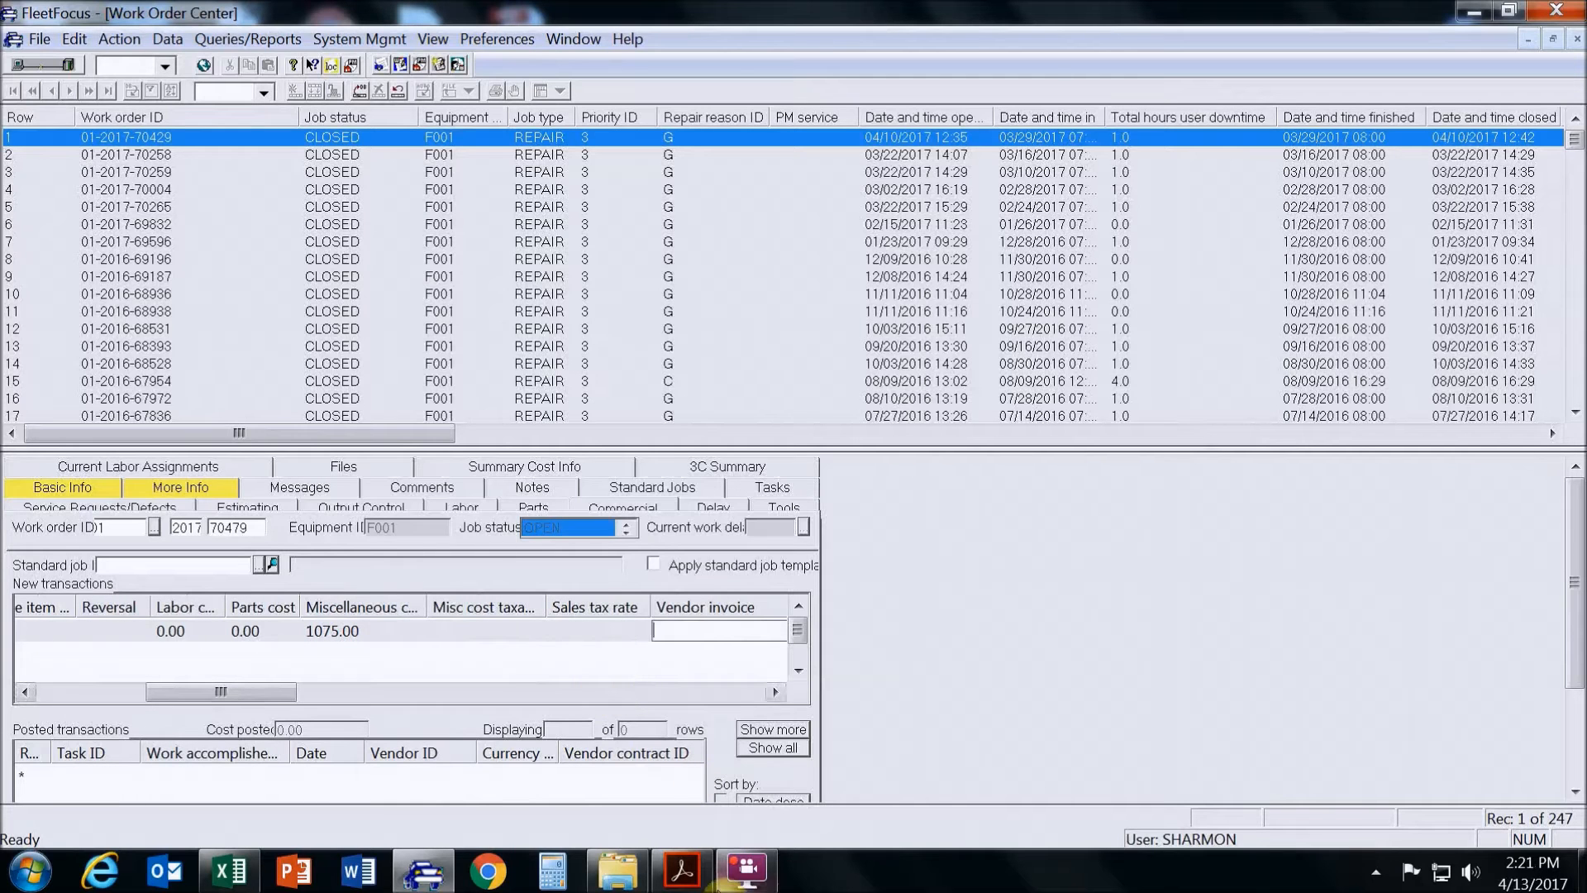
{"action": "left_click", "coordinate": [682, 869]}
{"action": "scroll", "coordinate": [806, 595], "scroll_direction": "up", "scroll_amount": 5}
{"action": "scroll", "coordinate": [806, 595], "scroll_direction": "up", "scroll_amount": 2}
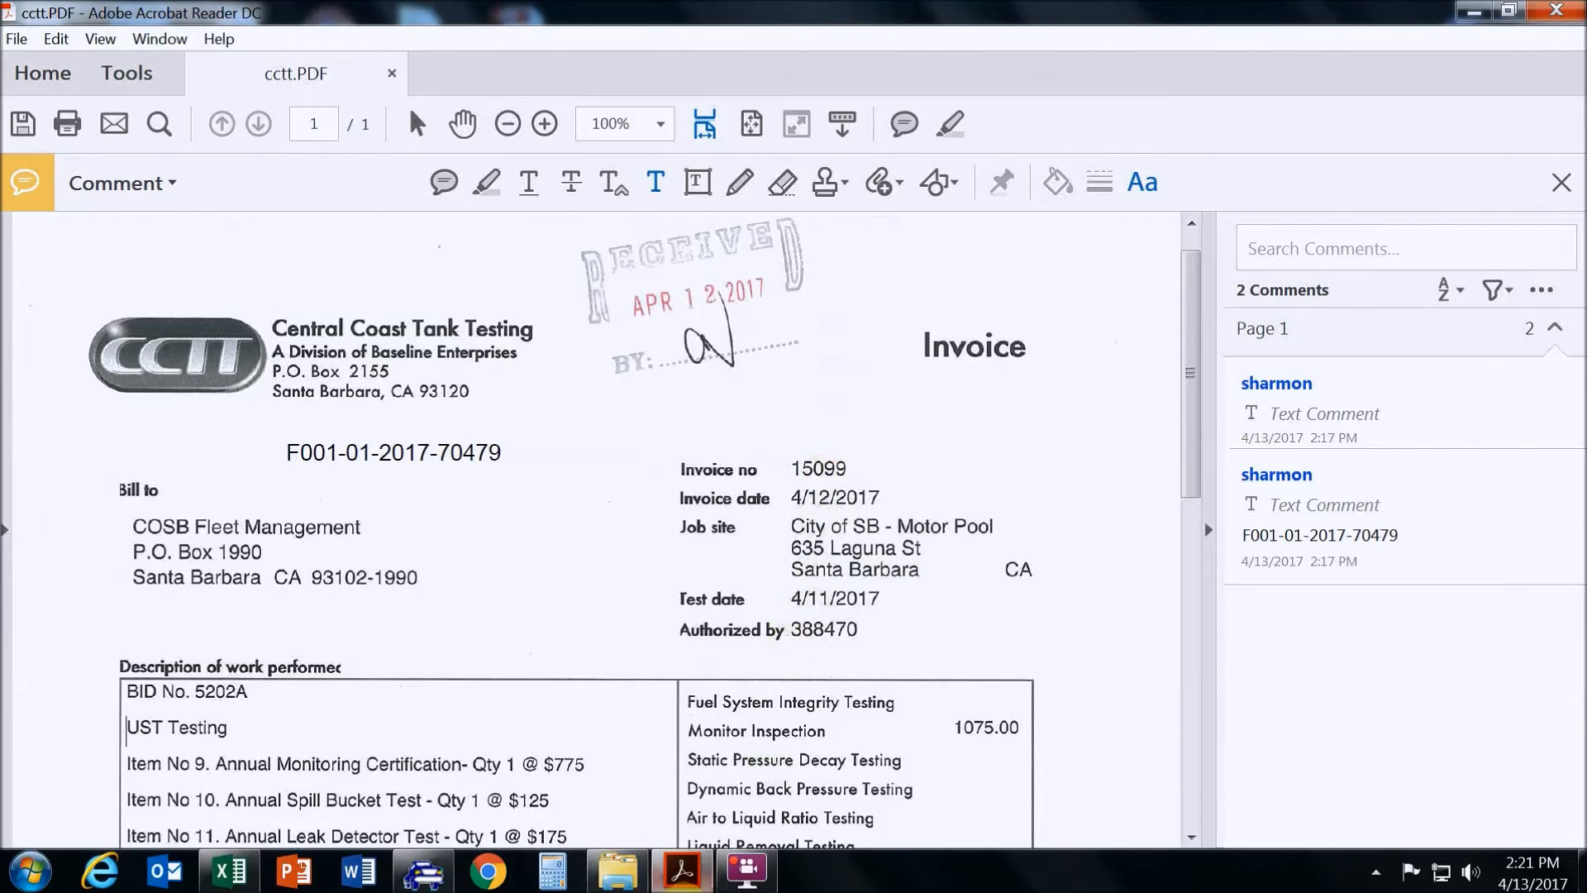
{"action": "left_click", "coordinate": [682, 871]}
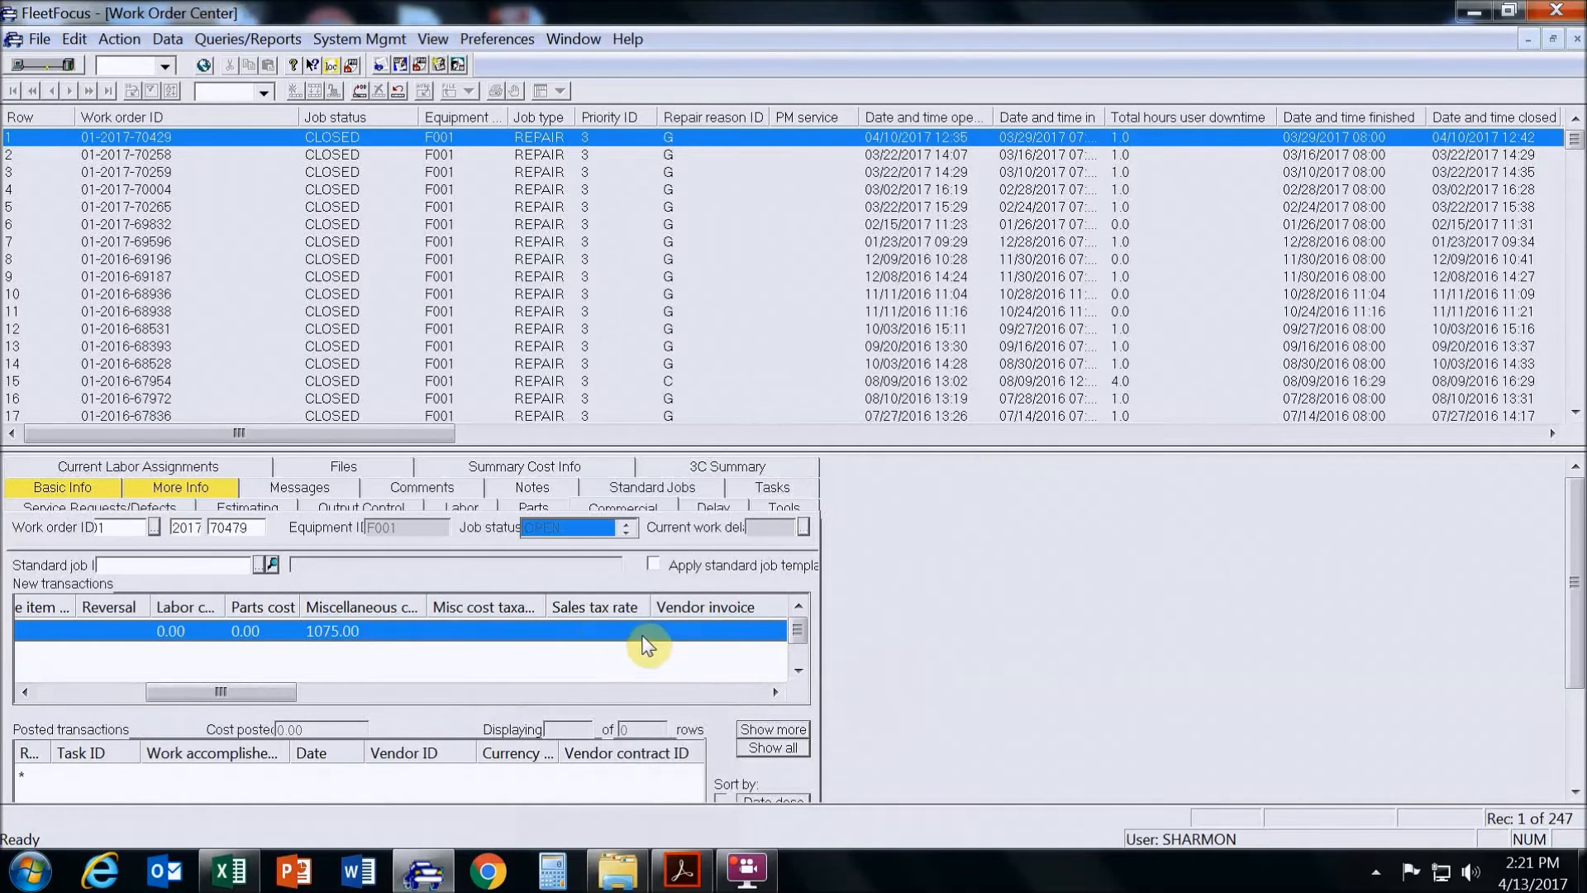
{"action": "left_click", "coordinate": [694, 631]}
{"action": "type", "text": "15"}
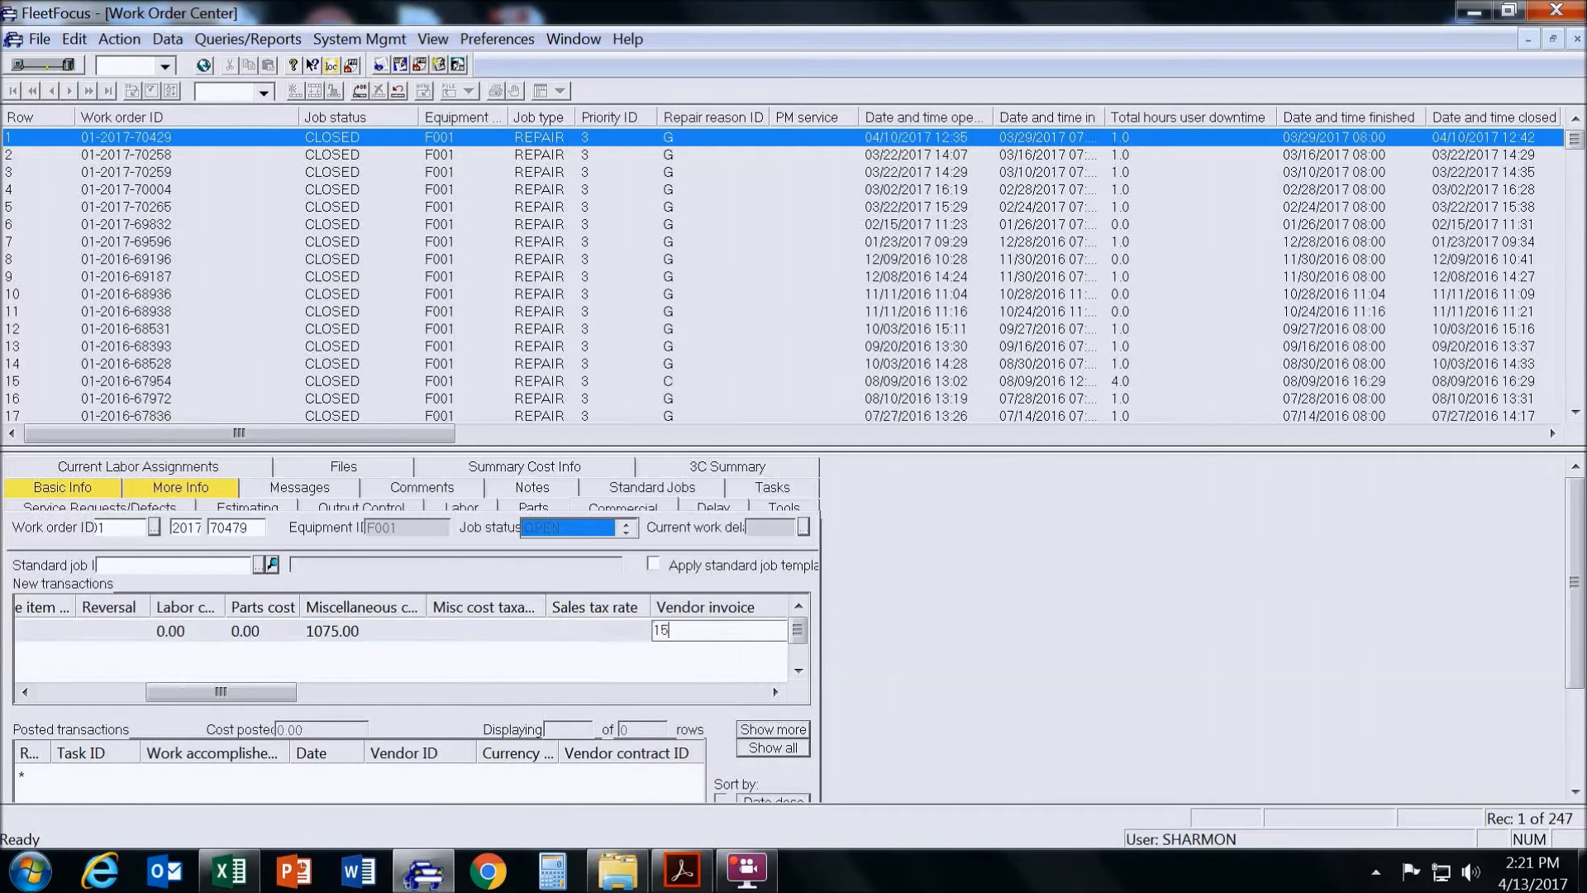
{"action": "type", "text": "099"}
- Set the transaction's invoice date to 04/12/2017 from the PDF invoice, and enter the comment "CCTT"
{"action": "left_click_drag", "start_coordinate": [266, 691], "coordinate": [354, 701]}
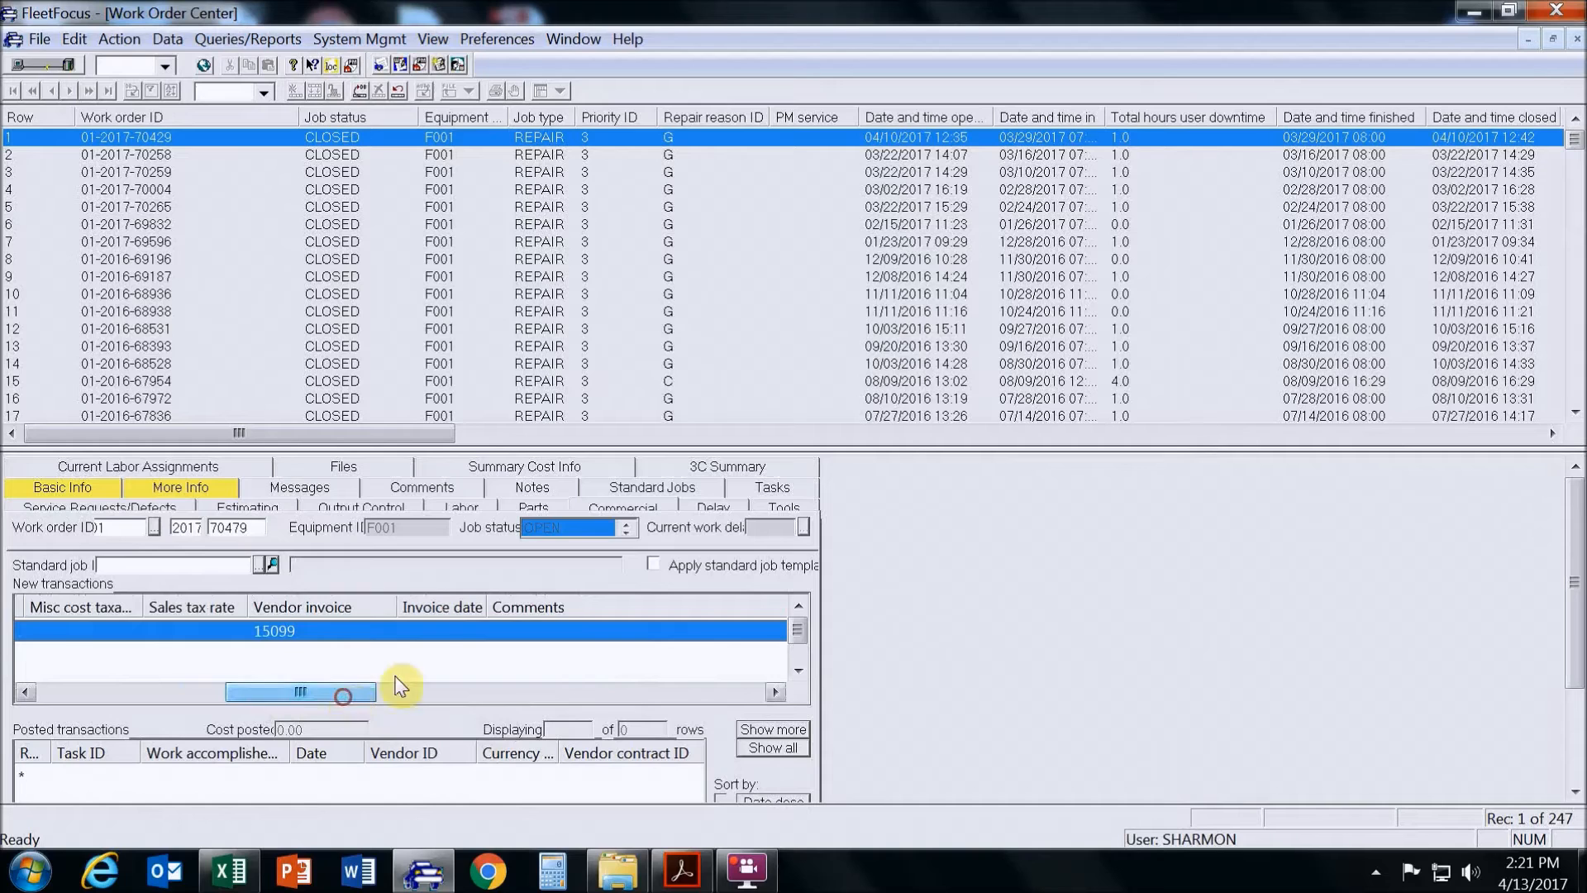
{"action": "left_click", "coordinate": [433, 628]}
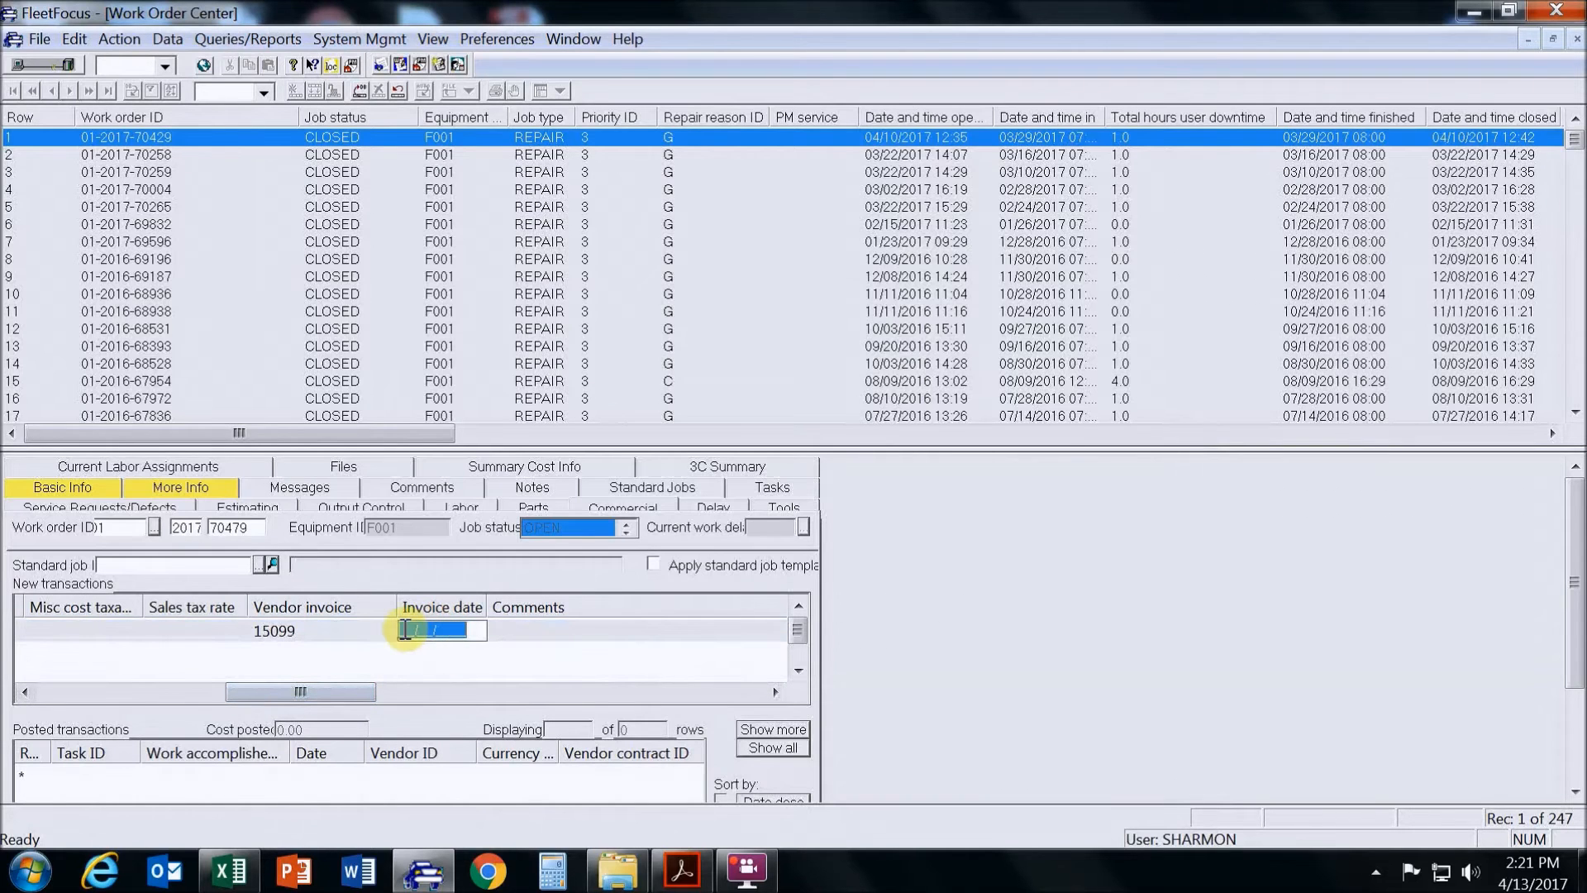
{"action": "left_click", "coordinate": [682, 869]}
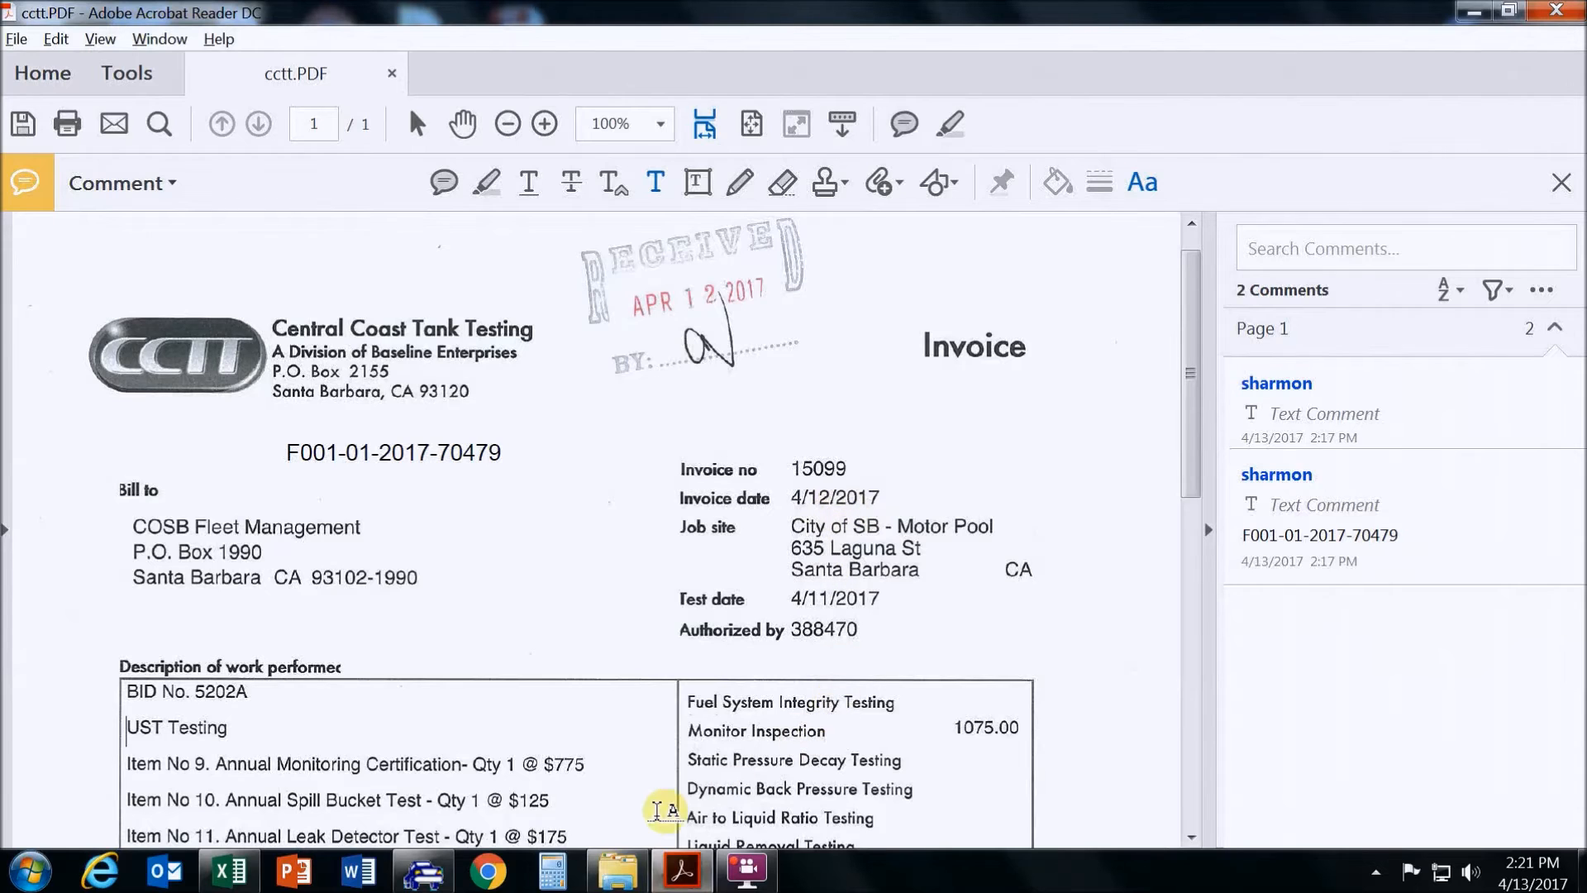
{"action": "left_click", "coordinate": [423, 869]}
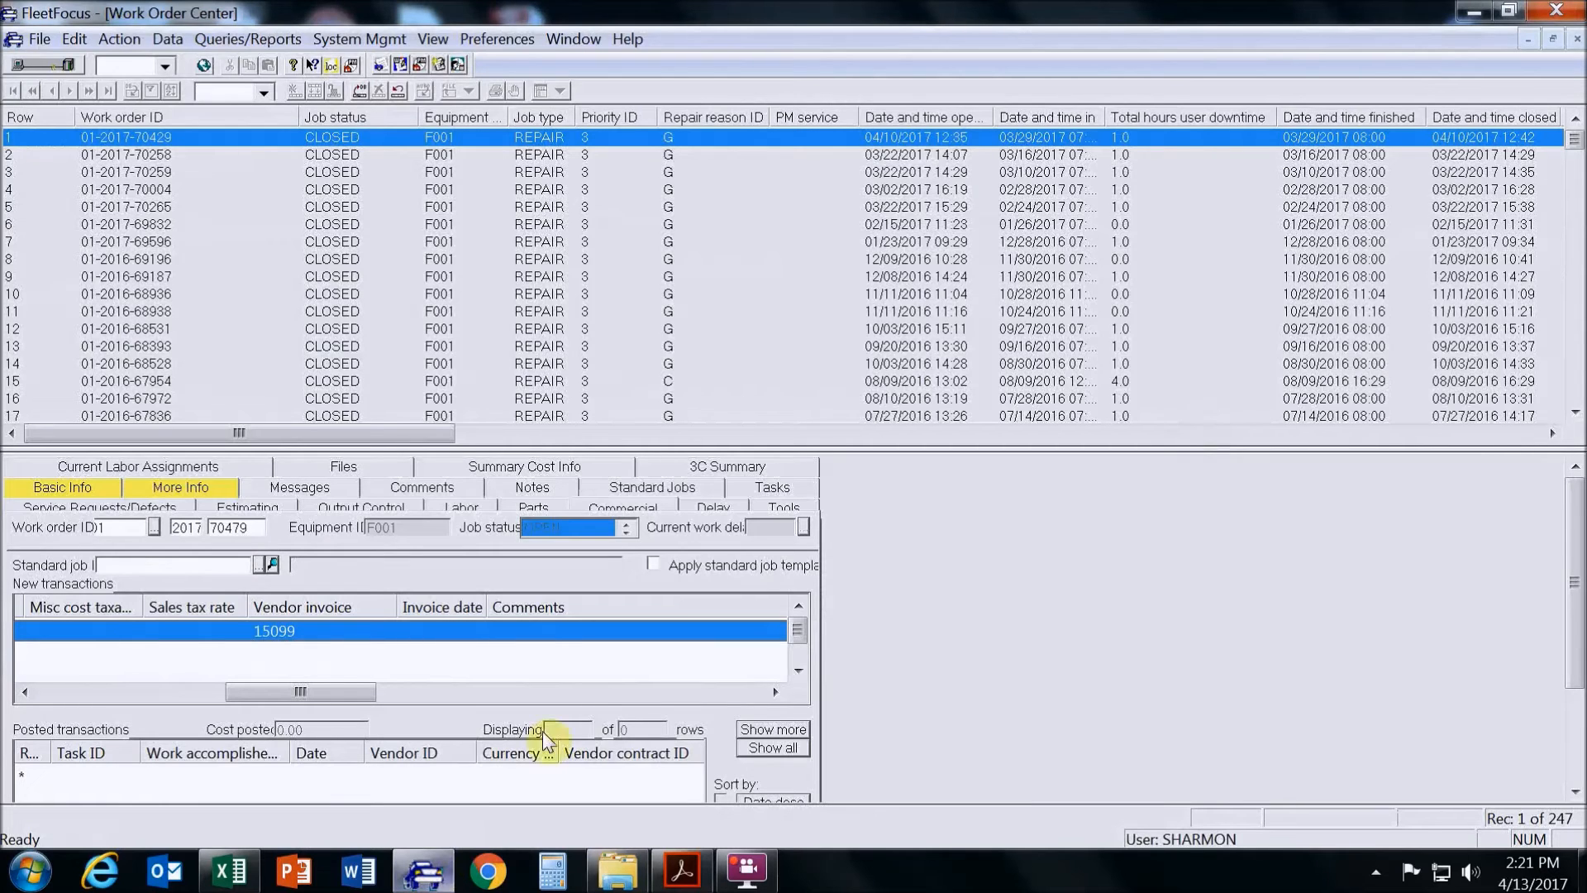
{"action": "left_click", "coordinate": [438, 639]}
{"action": "type", "text": "04122017"}
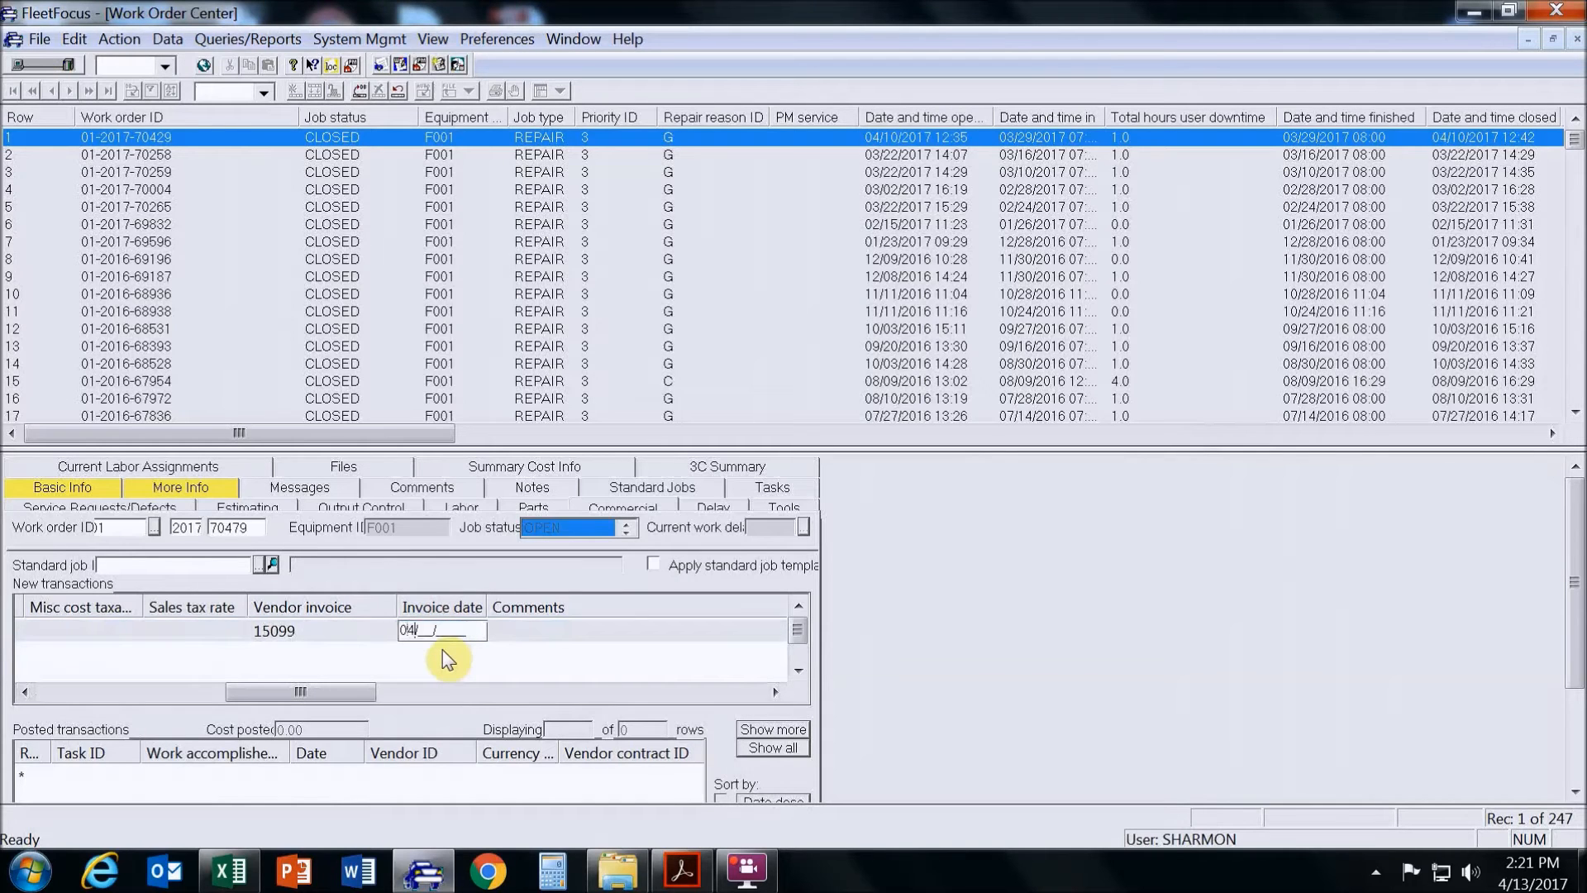
{"action": "key", "text": "Tab"}
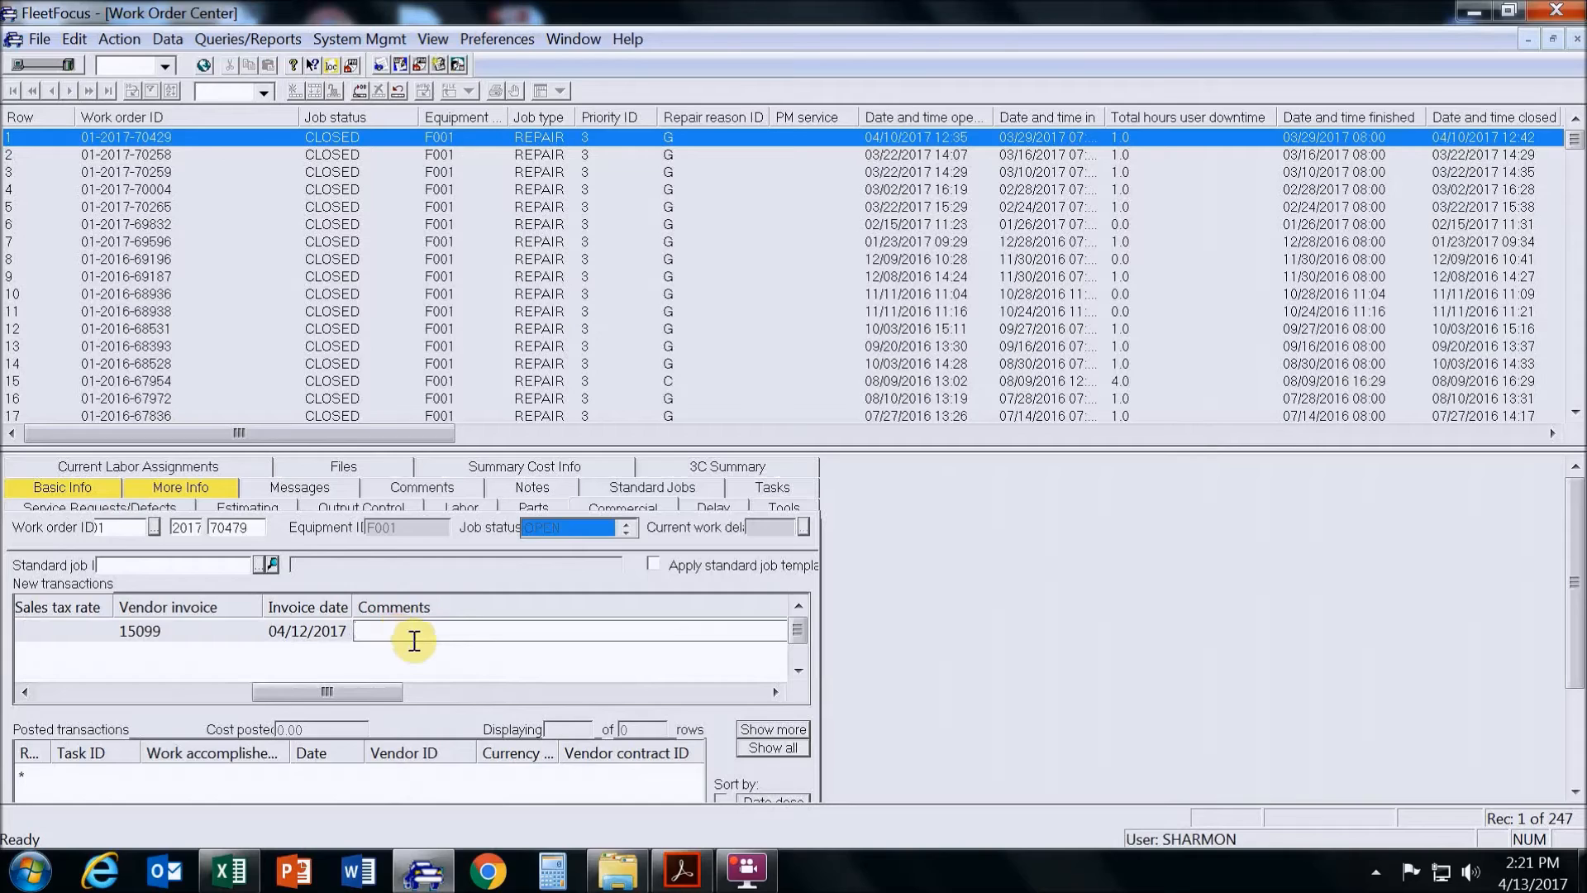
{"action": "type", "text": "CCTT"}
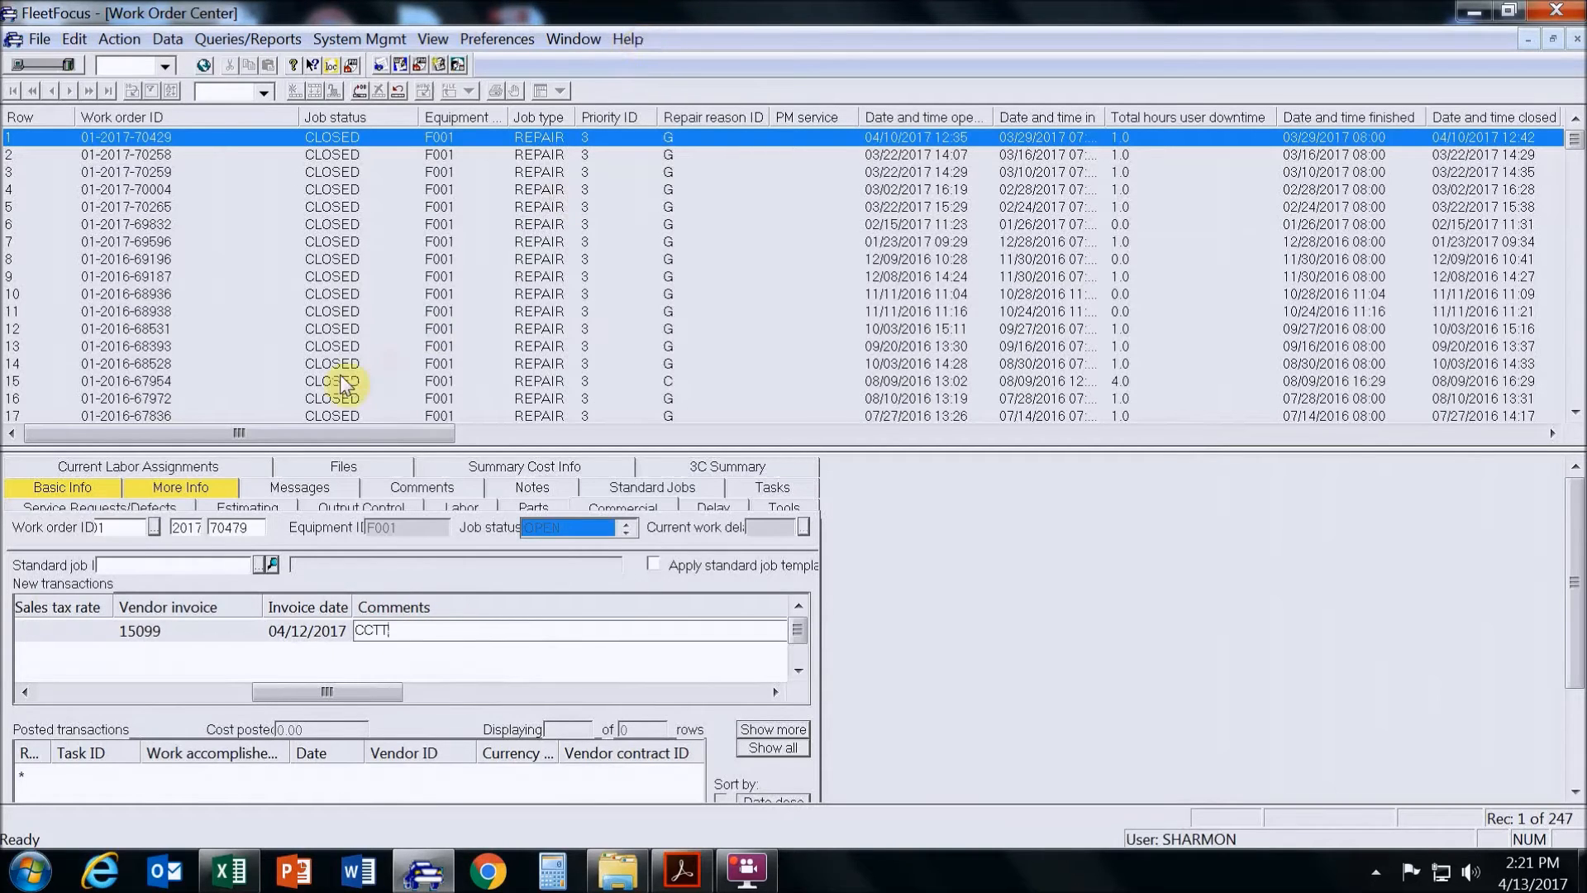
- Save the new F001 work order from its basic information, and select it in the work order list
{"action": "left_click", "coordinate": [108, 491]}
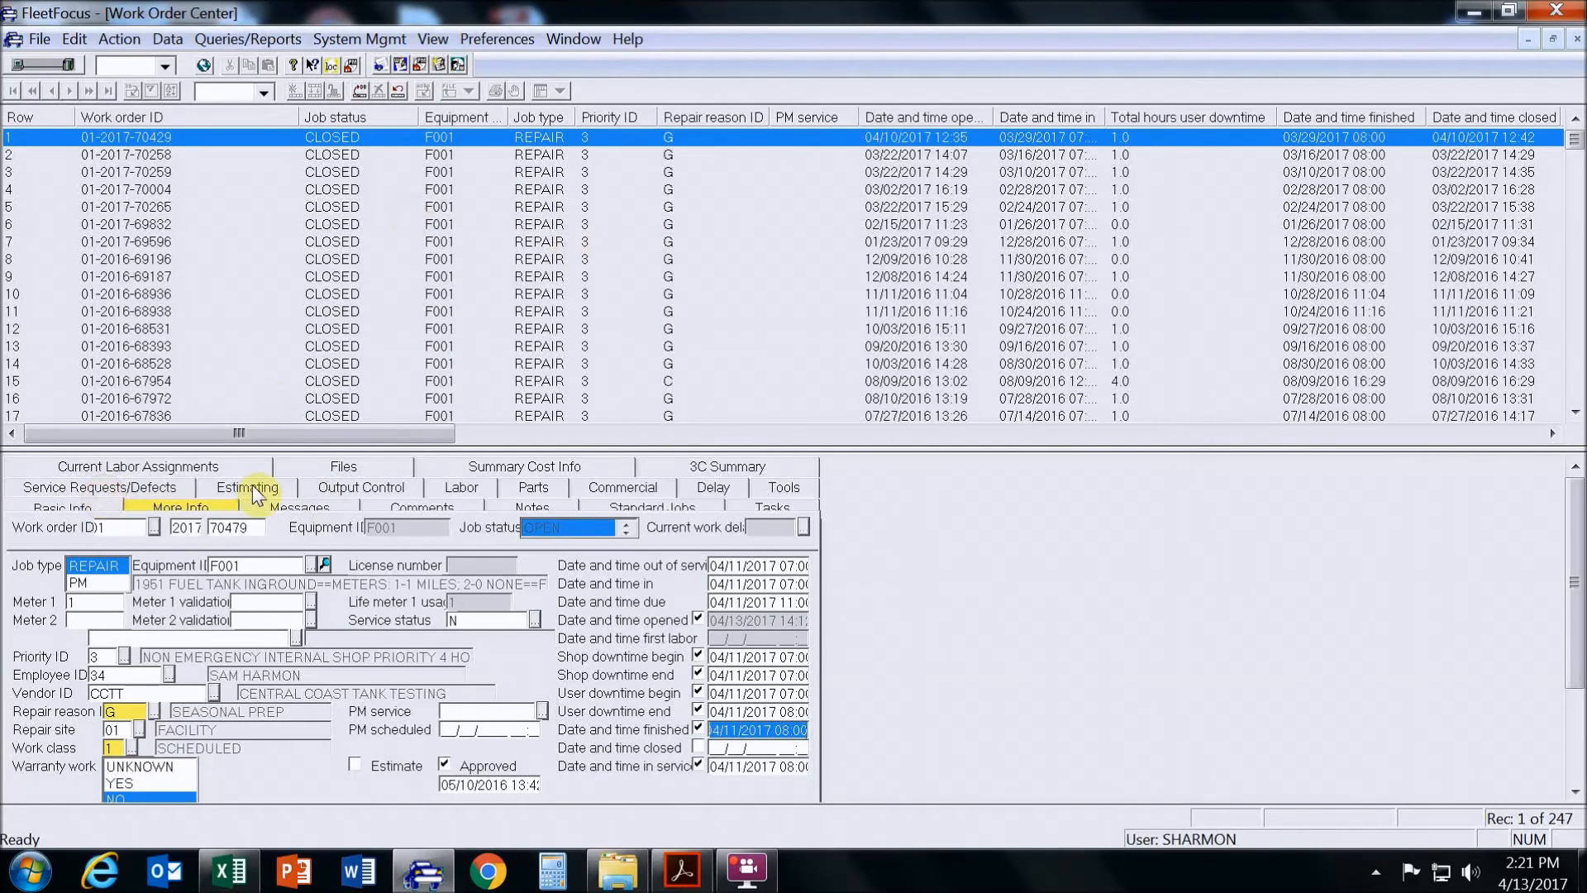
{"action": "left_click", "coordinate": [357, 93]}
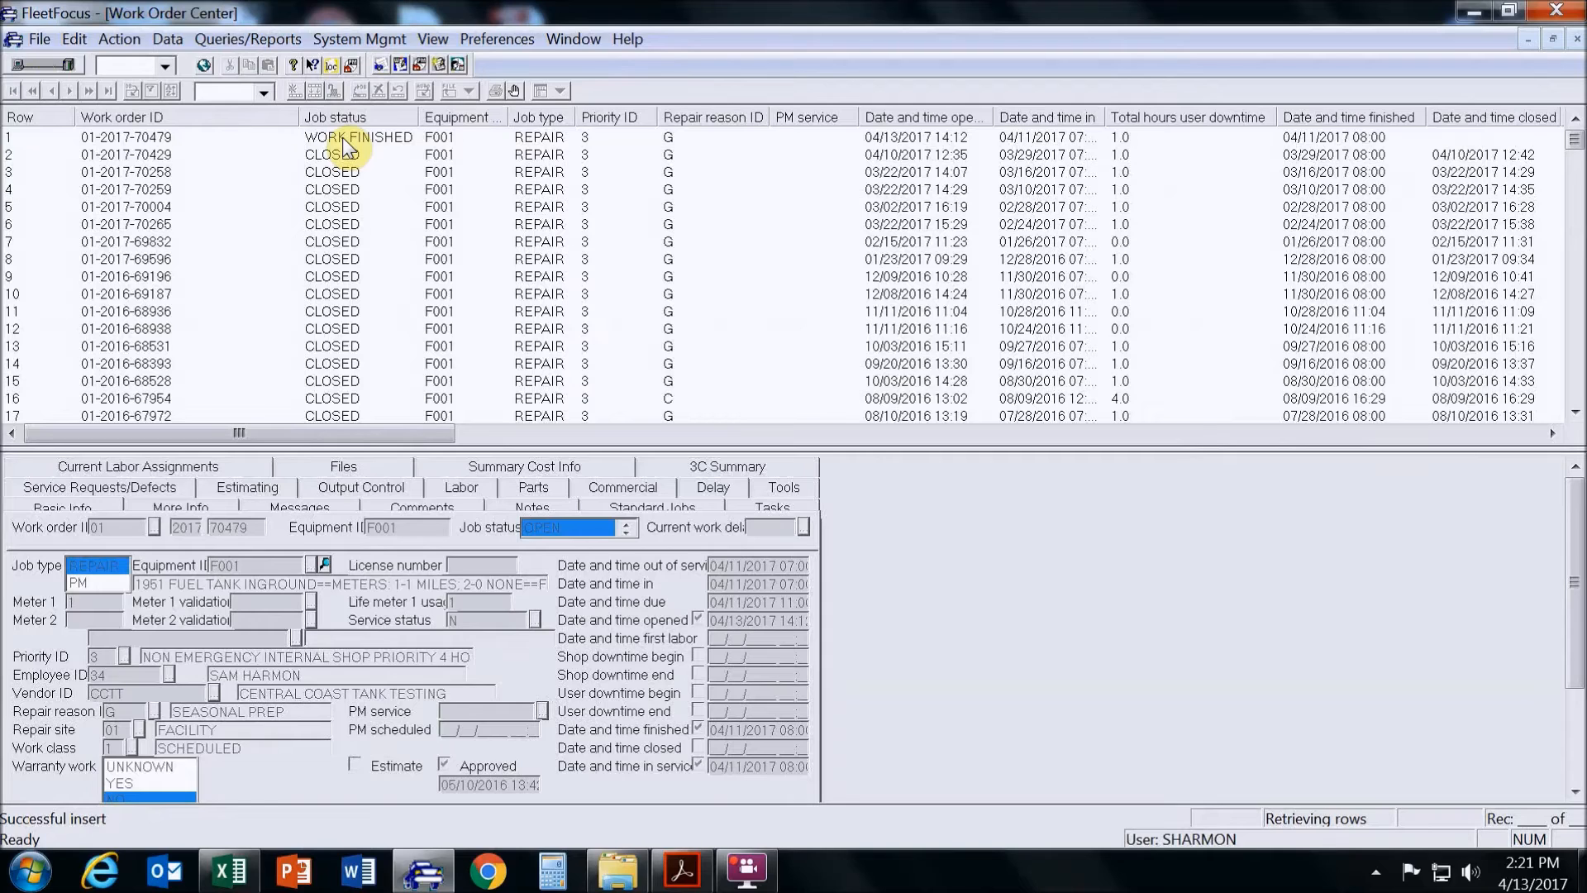
{"action": "left_click", "coordinate": [344, 140]}
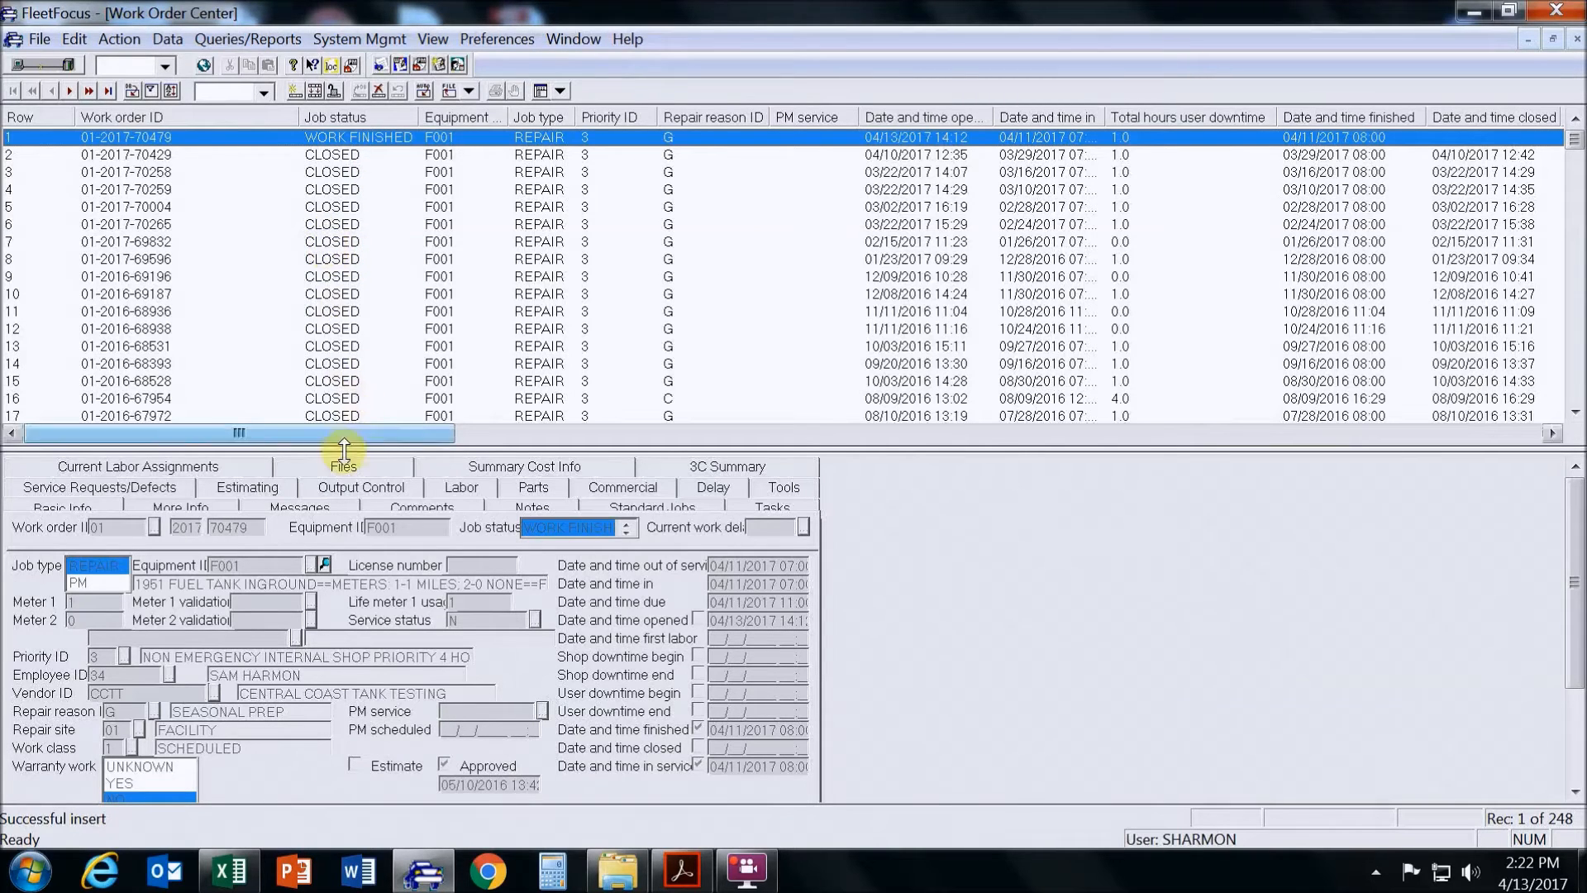
- Open the invoice file Fleet3676.pdf attached to the work order, and examine its details, received stamp and work order annotation
{"action": "left_click", "coordinate": [343, 468]}
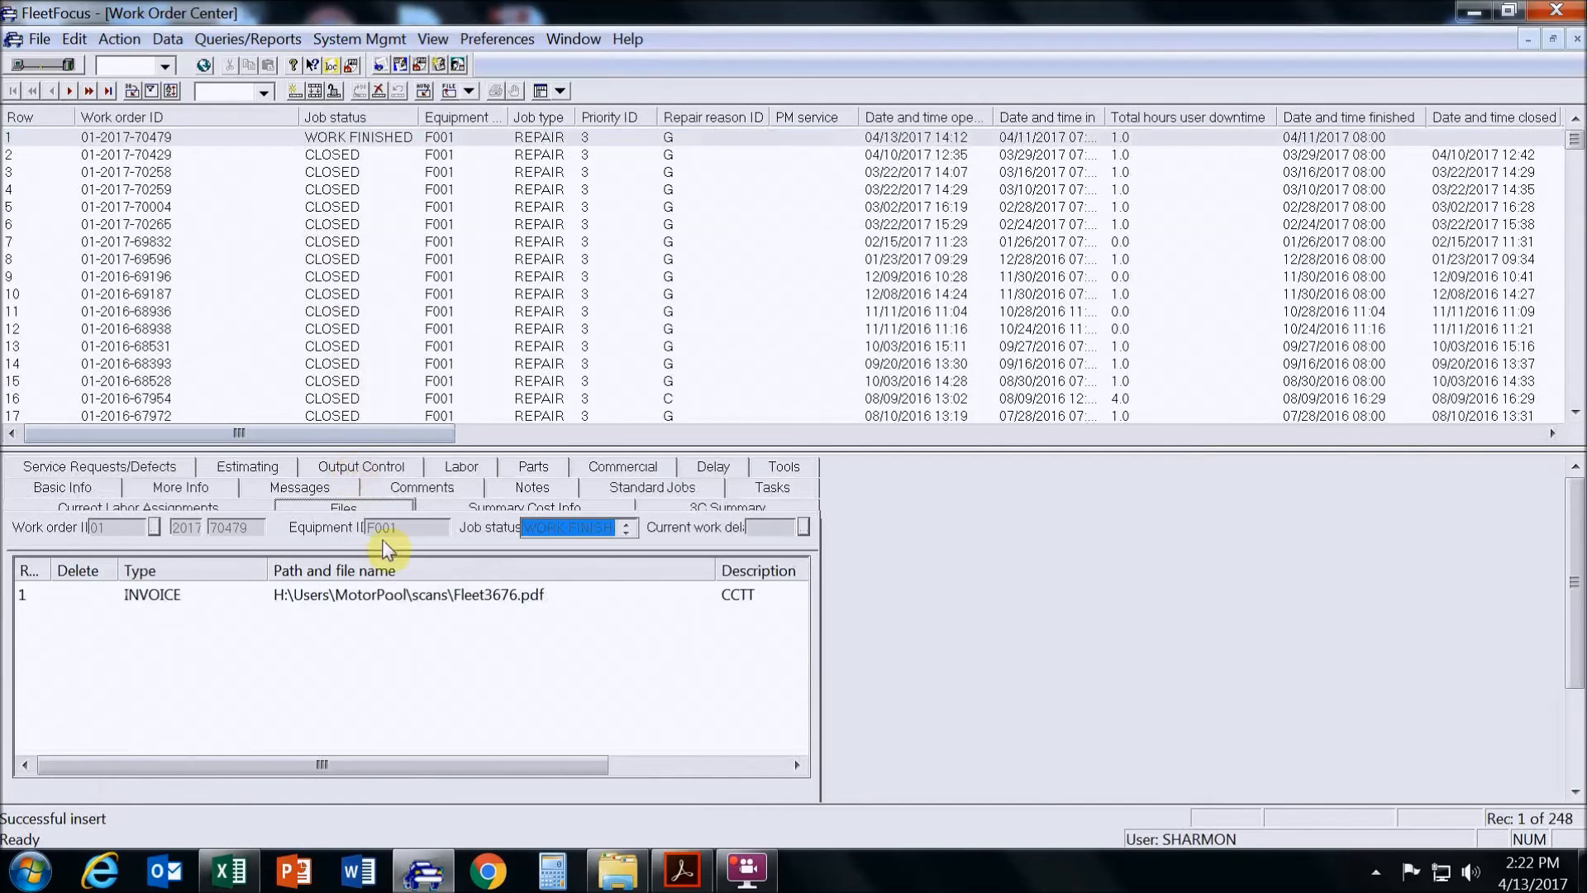
{"action": "left_click", "coordinate": [477, 594]}
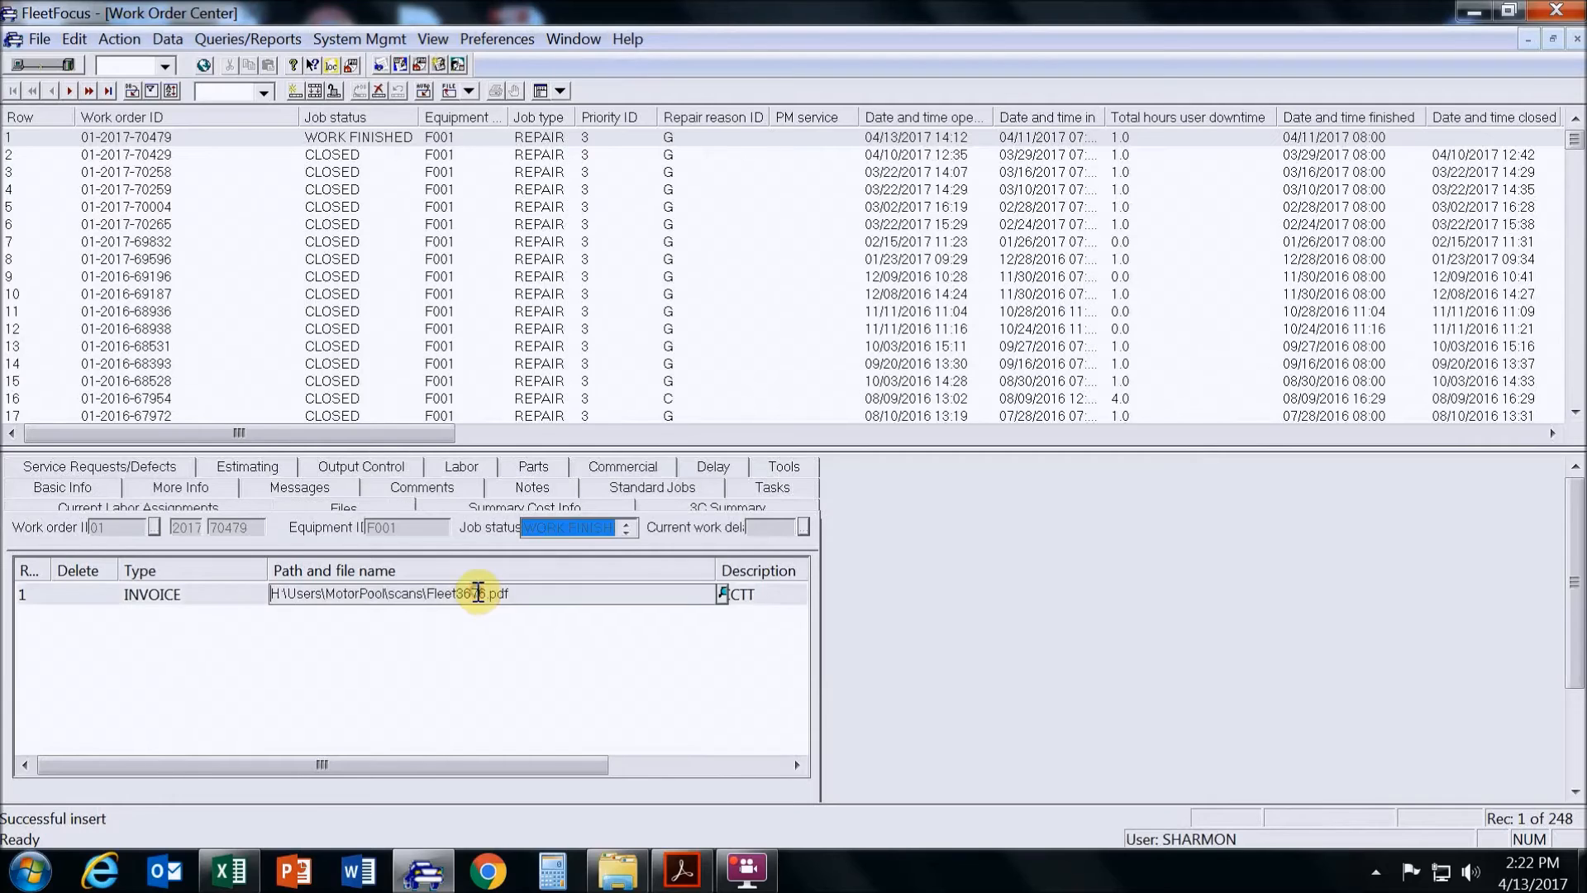
{"action": "left_click", "coordinate": [723, 593]}
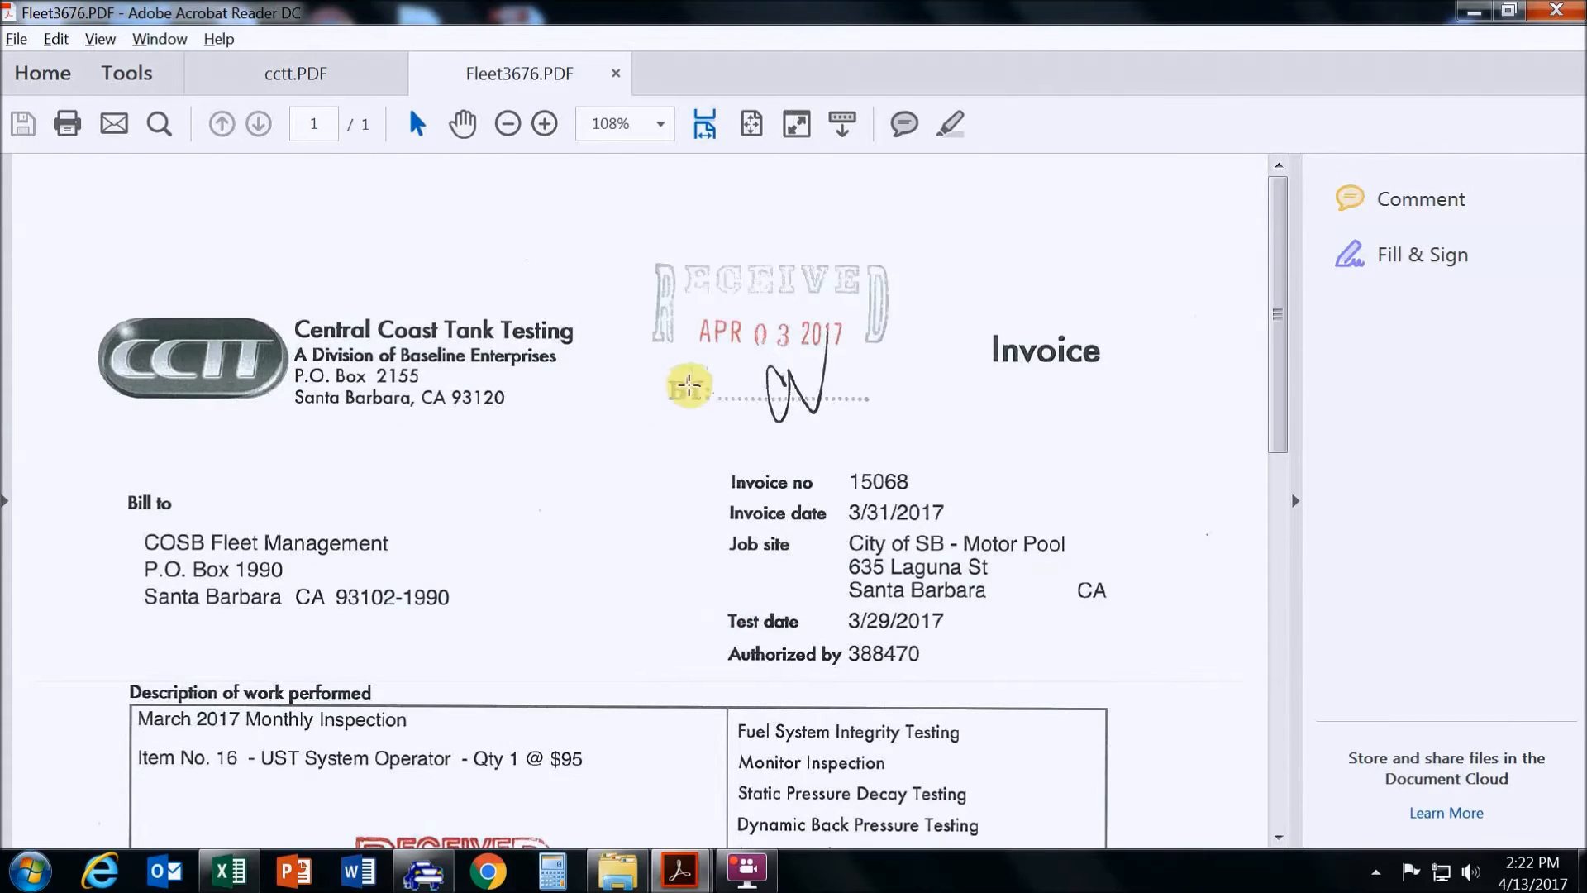
{"action": "scroll", "coordinate": [703, 389], "scroll_direction": "down", "scroll_amount": 3}
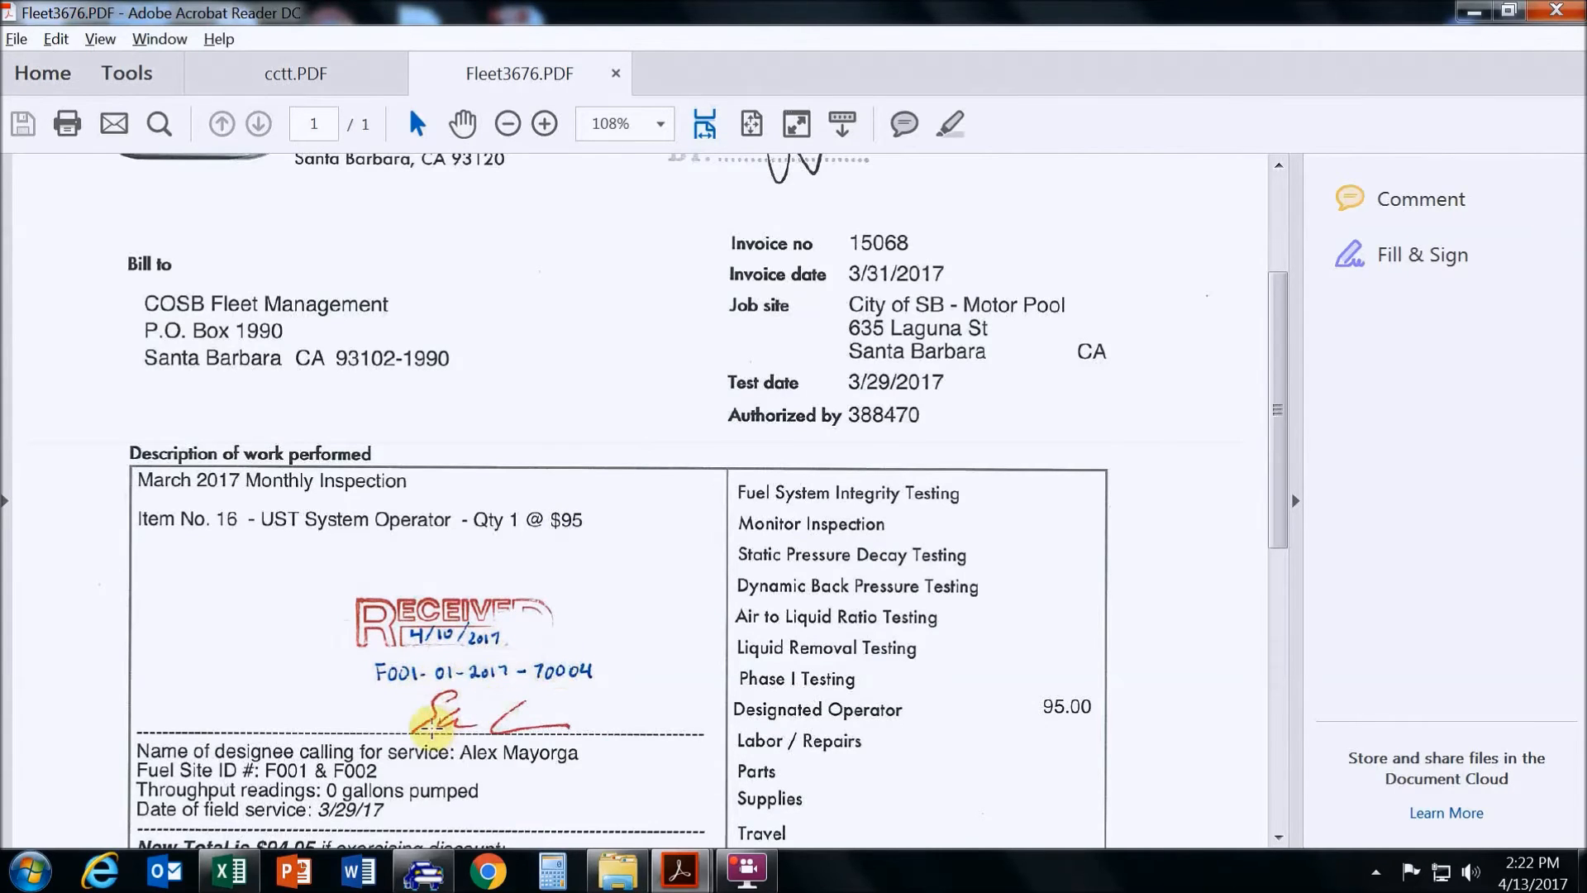
{"action": "scroll", "coordinate": [860, 661], "scroll_direction": "down", "scroll_amount": 3}
{"action": "scroll", "coordinate": [831, 630], "scroll_direction": "down", "scroll_amount": 3}
{"action": "scroll", "coordinate": [835, 620], "scroll_direction": "up", "scroll_amount": 9}
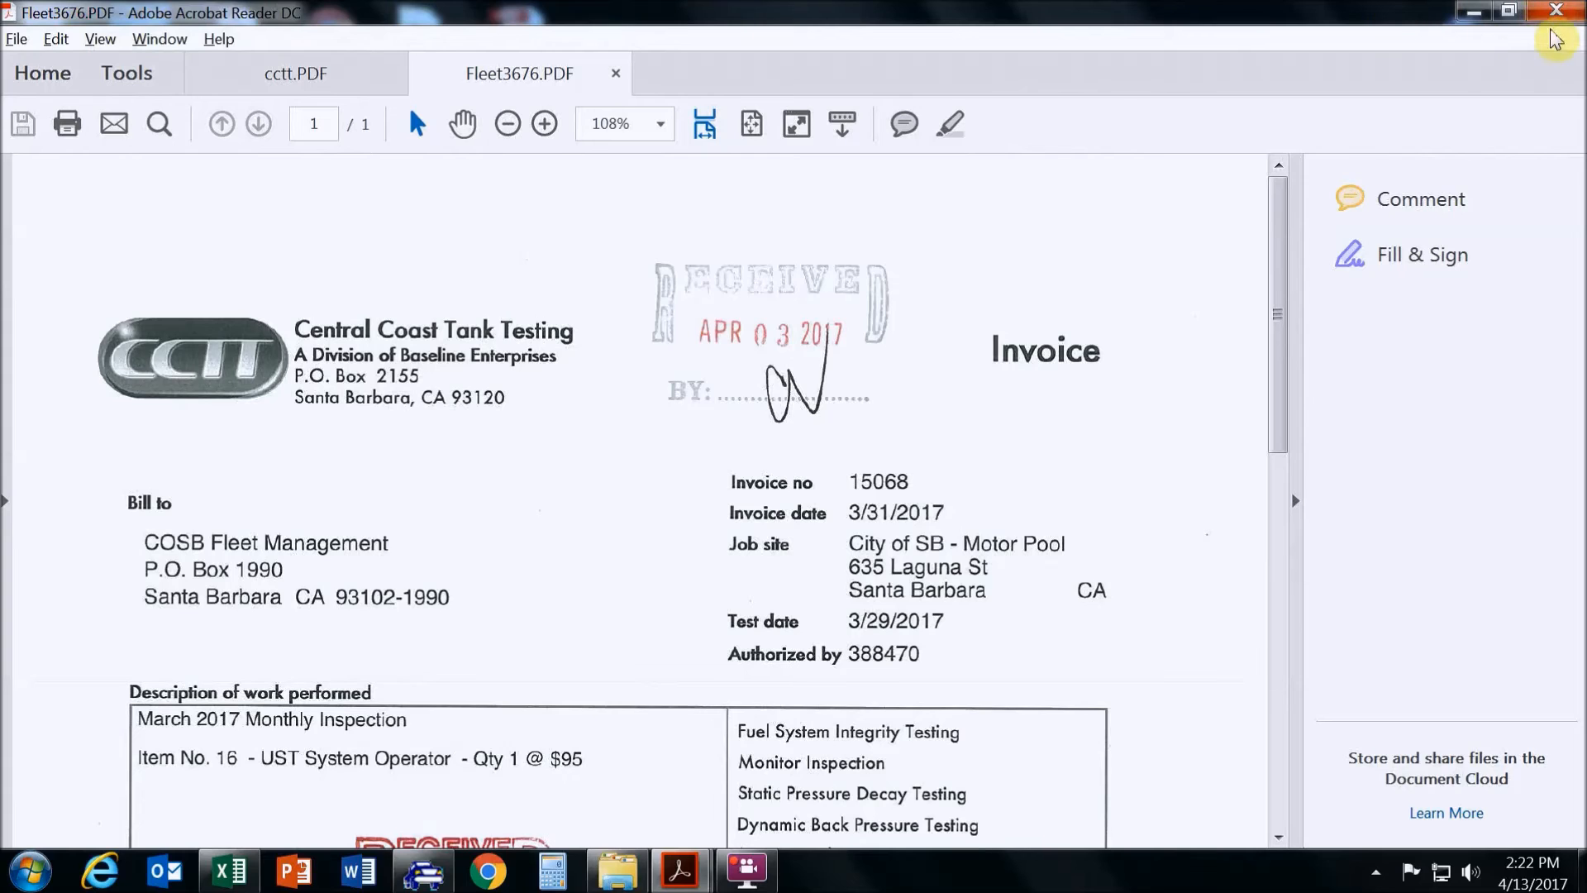
- Close Fleet3676.PDF, close cctt.PDF without saving its changes, and exit Acrobat Reader to return to FleetFocus
{"action": "left_click", "coordinate": [1575, 18]}
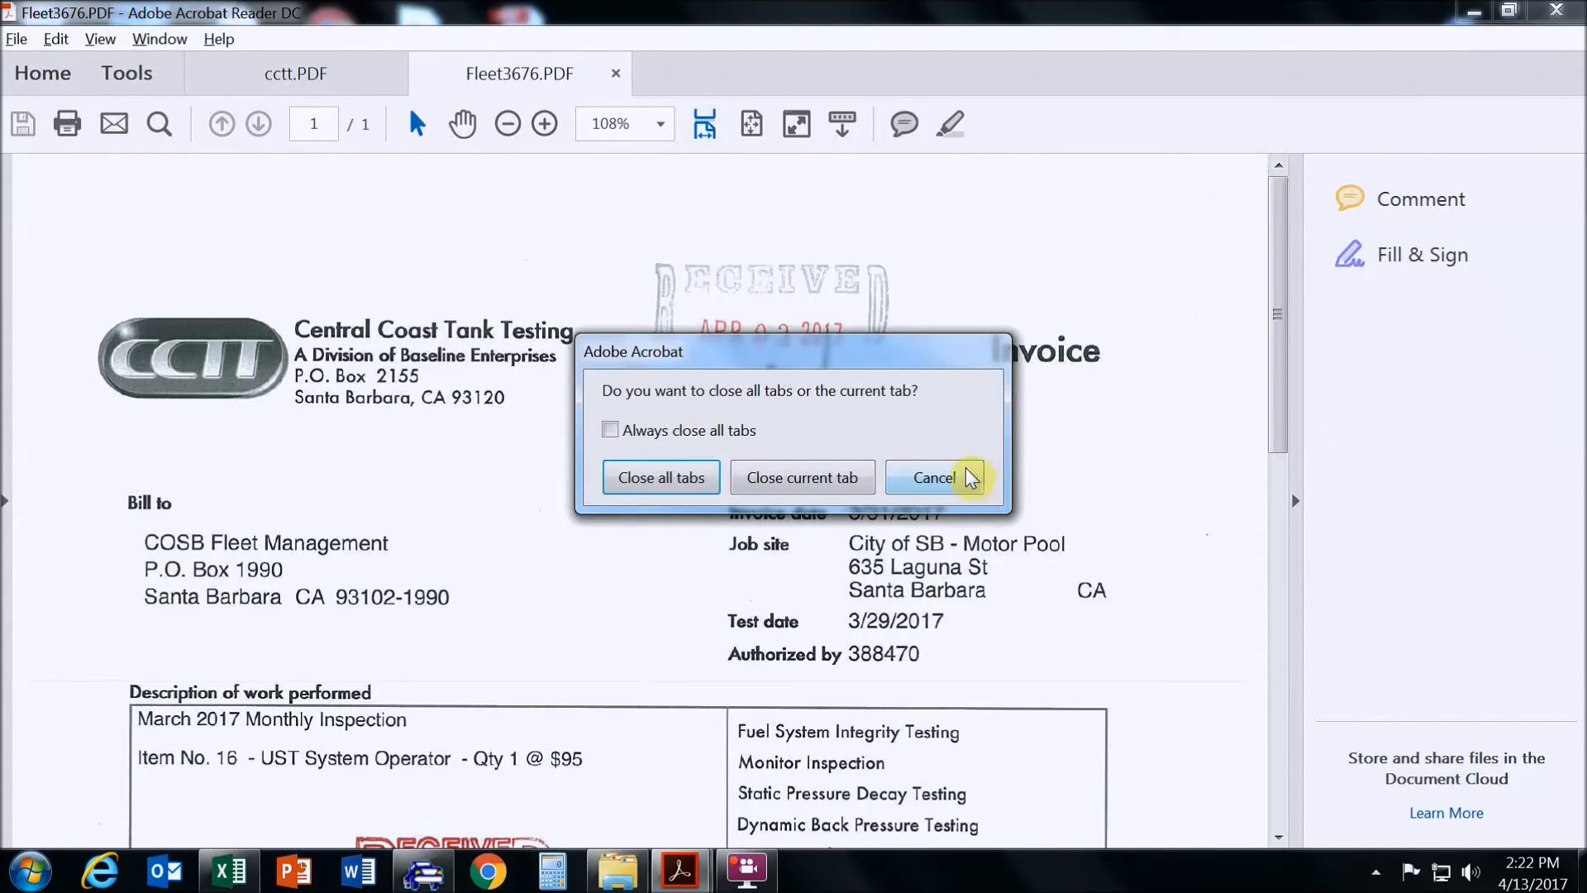
{"action": "left_click", "coordinate": [934, 477]}
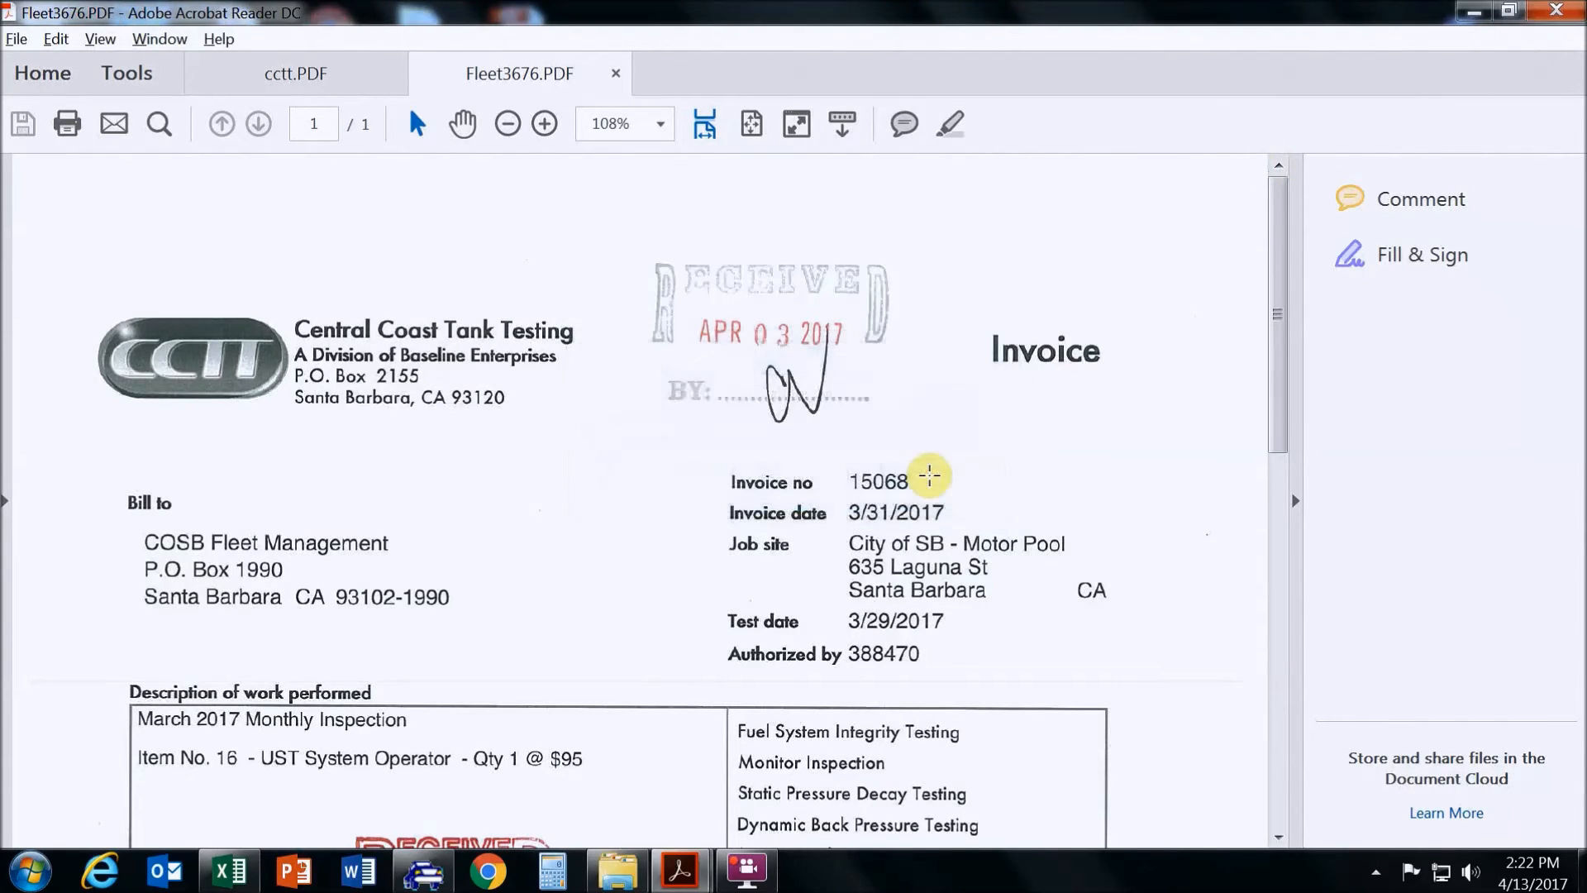
{"action": "left_click", "coordinate": [616, 72]}
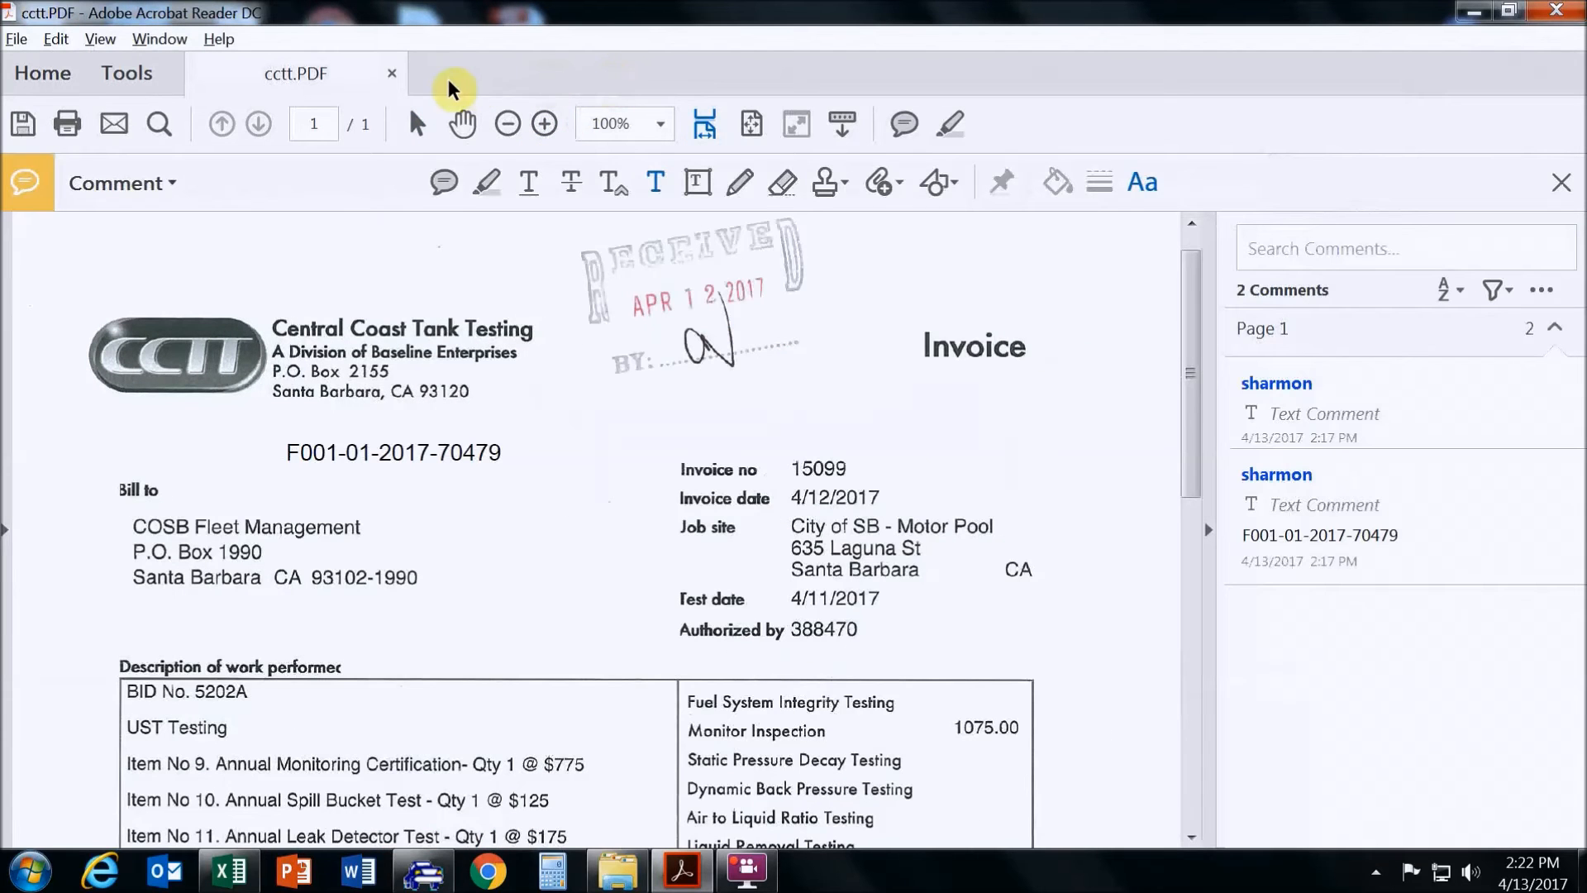
{"action": "left_click", "coordinate": [392, 74]}
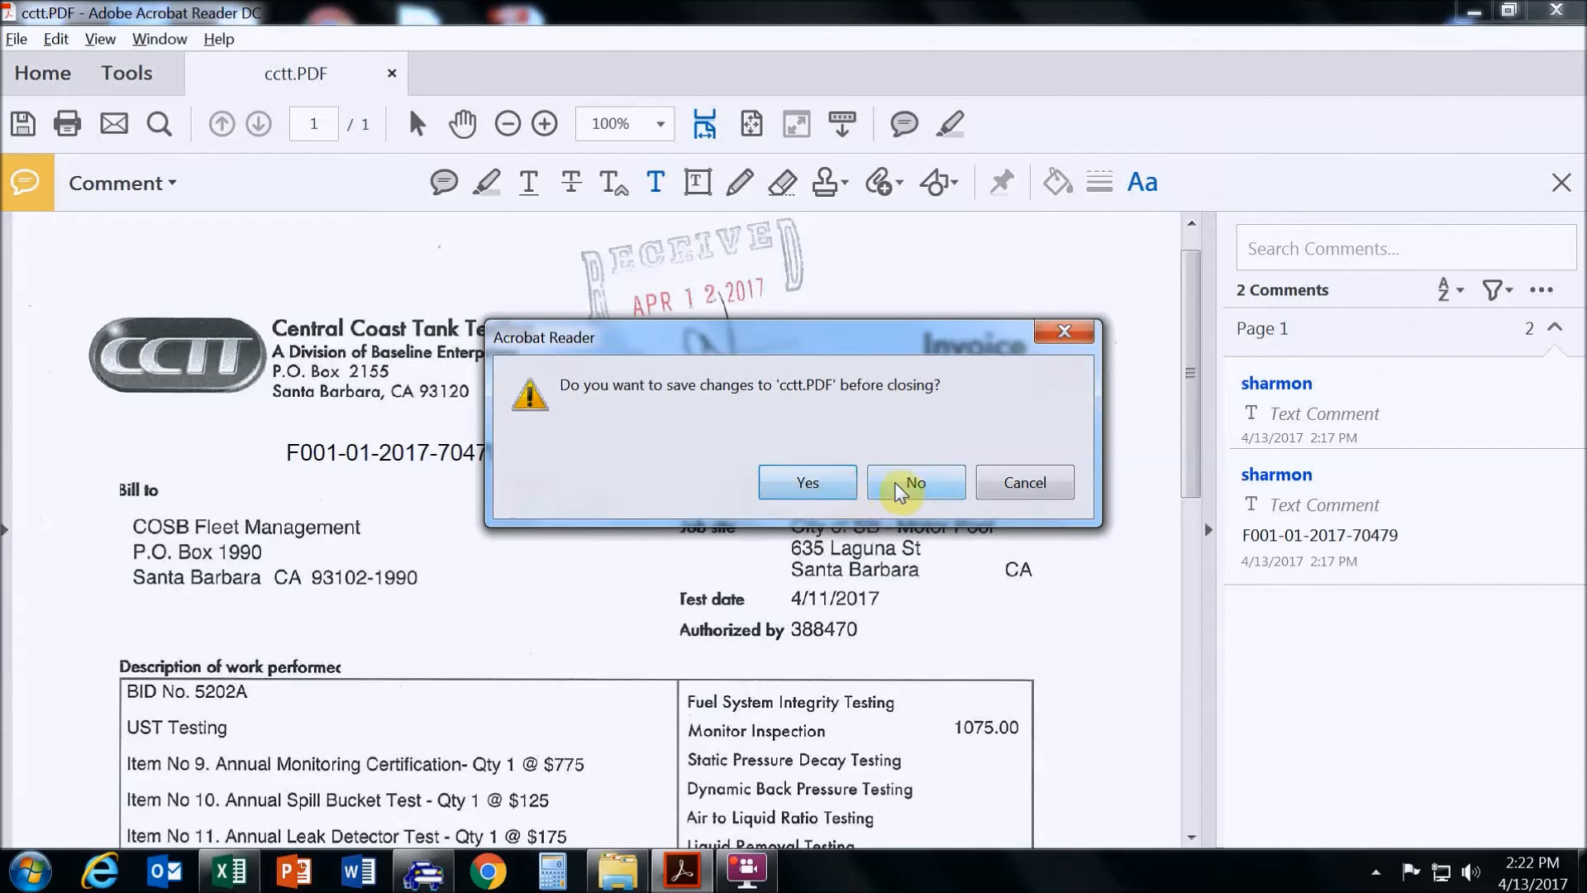
{"action": "left_click", "coordinate": [905, 486]}
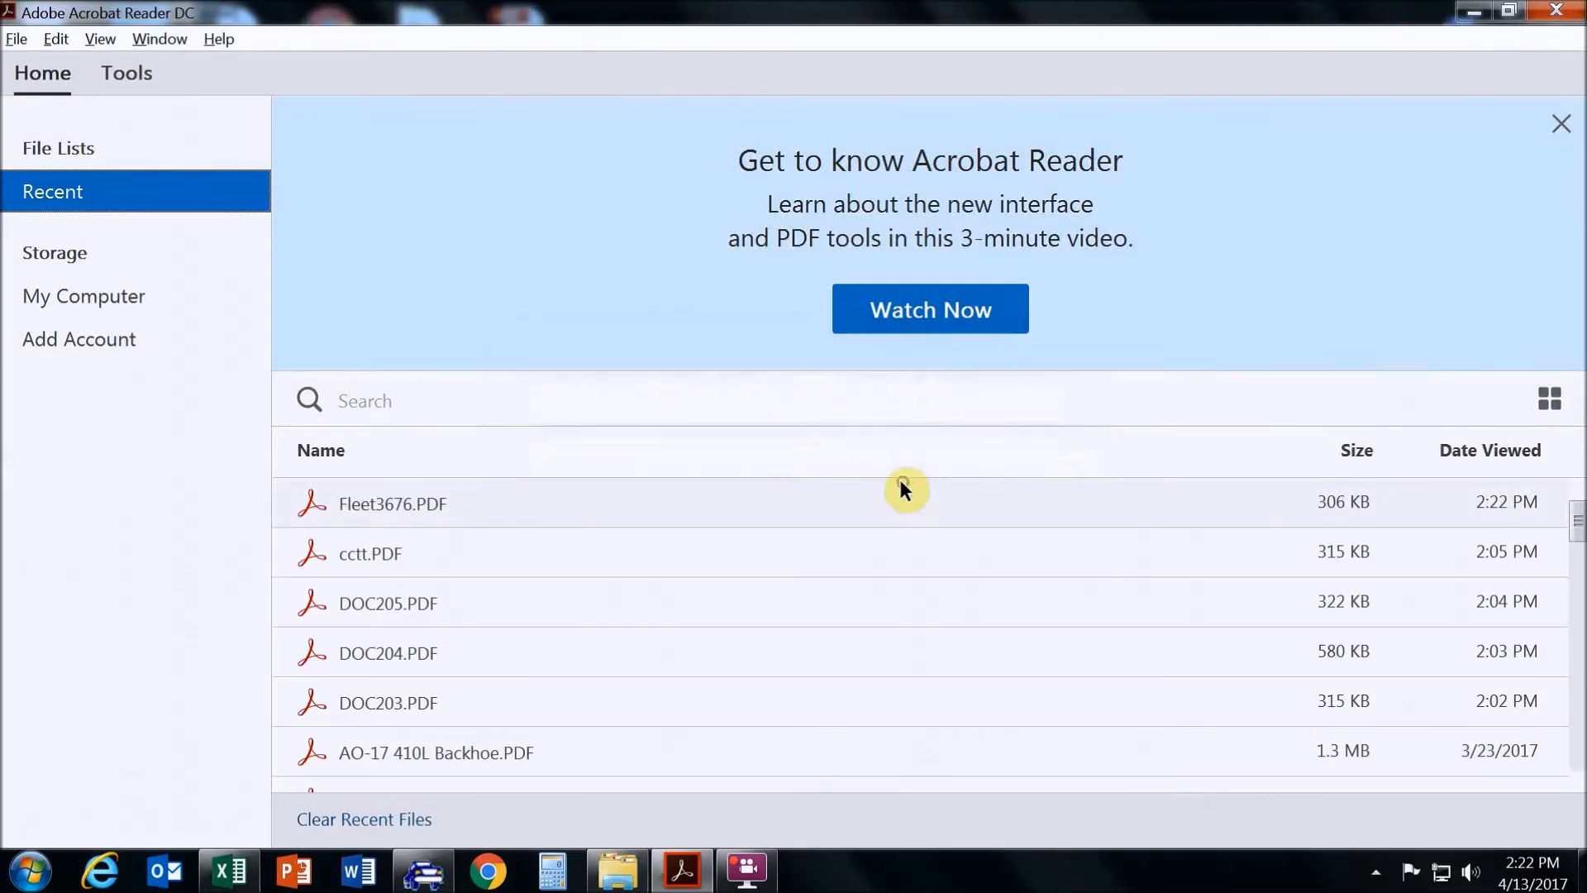
{"action": "left_click", "coordinate": [1559, 11]}
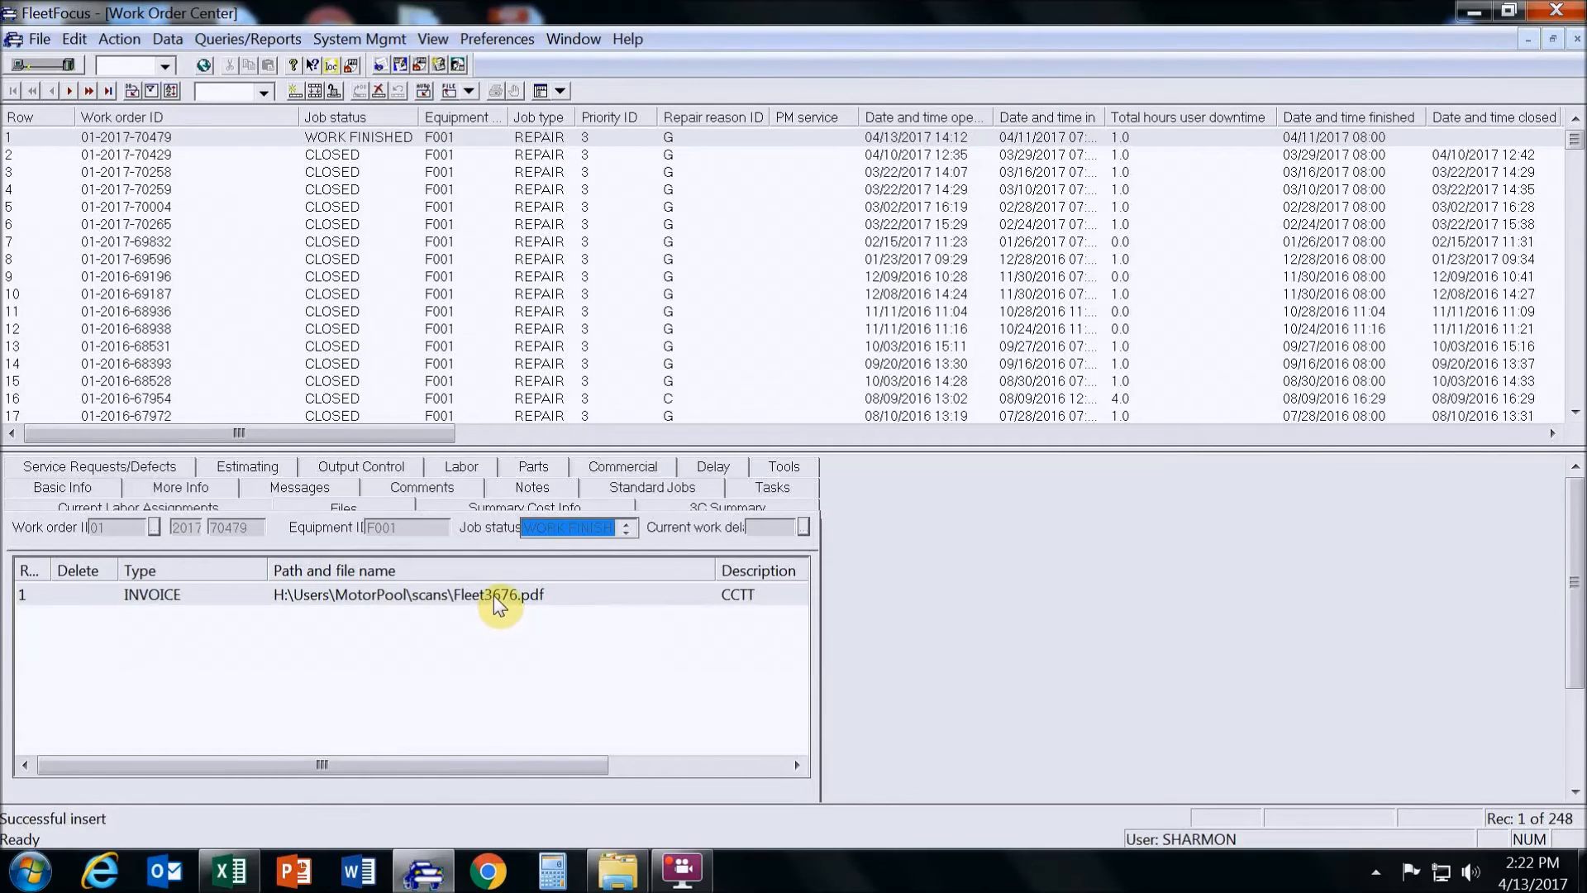
- Edit the first F001 work order, mark its date and time closed, and save the change
{"action": "left_click", "coordinate": [336, 92]}
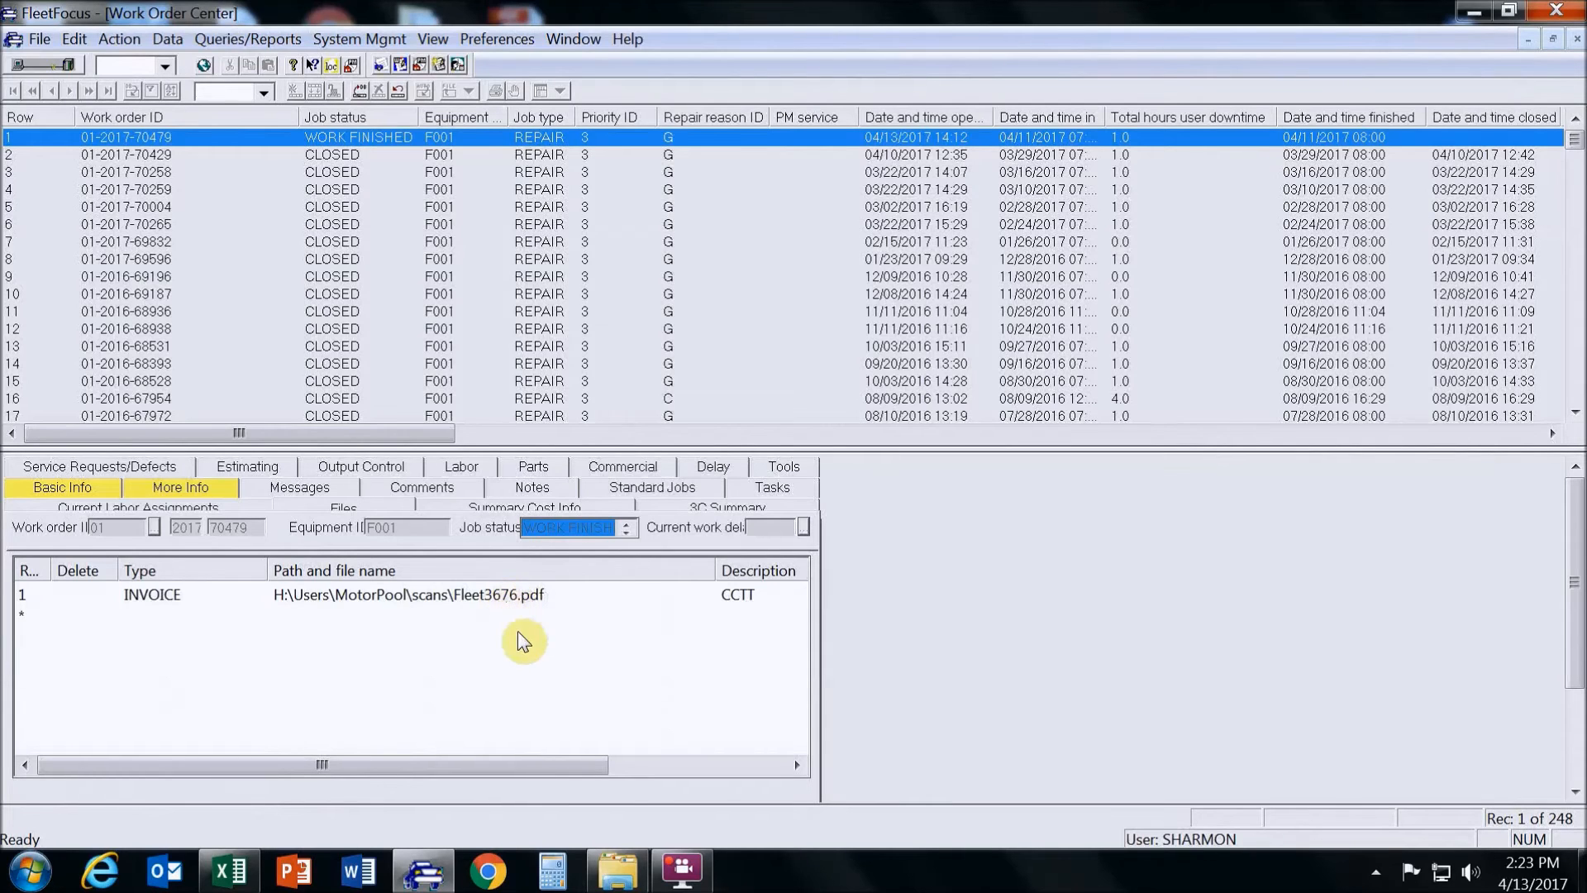
{"action": "left_click", "coordinate": [57, 495]}
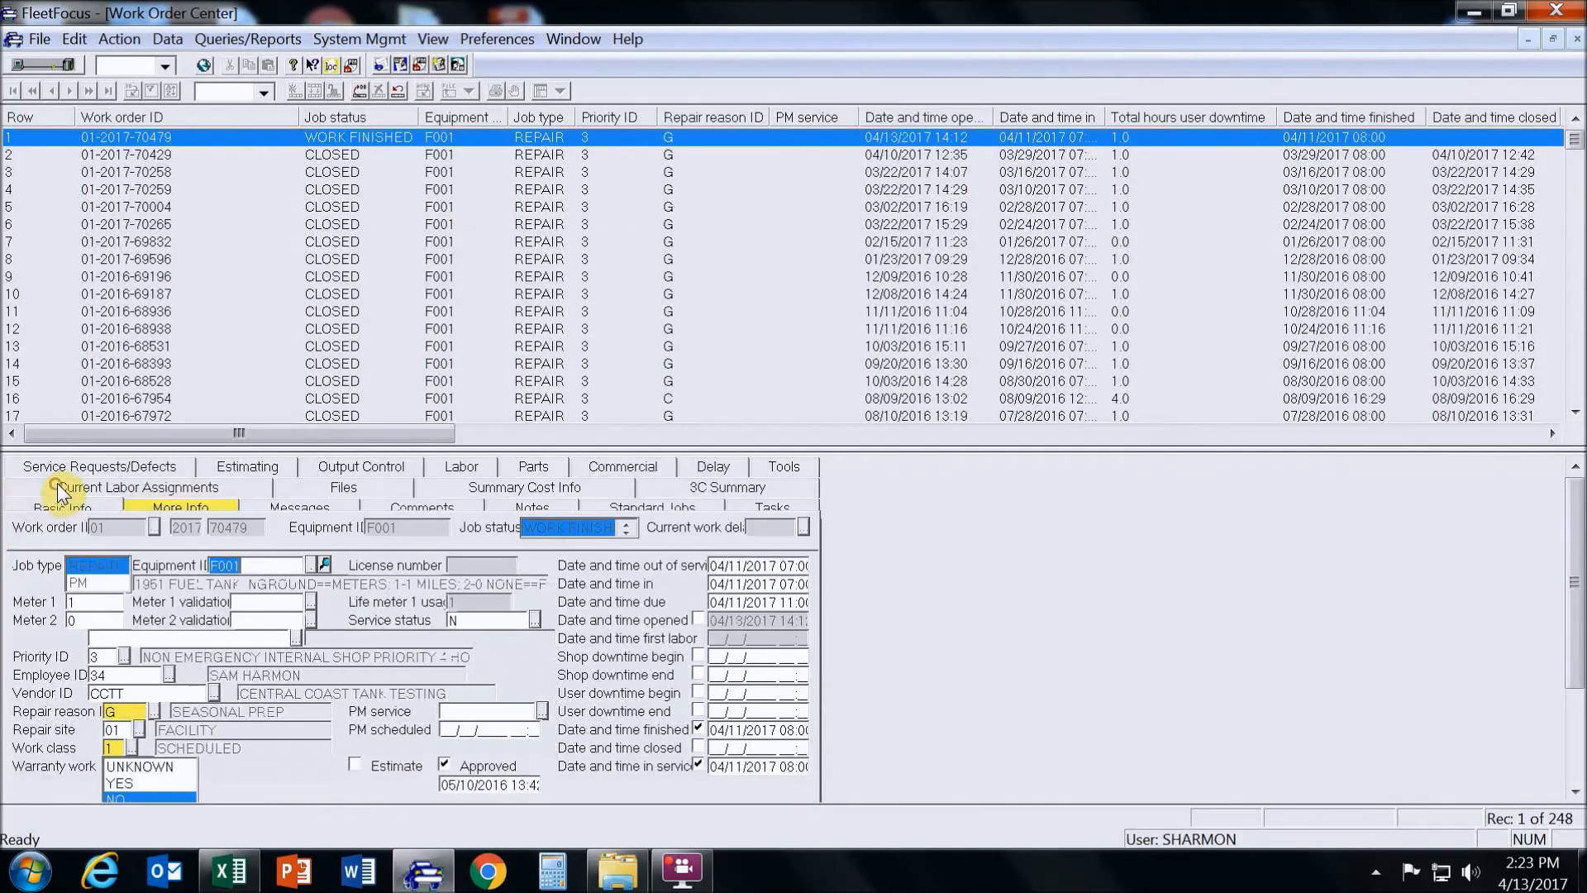
{"action": "left_click", "coordinate": [698, 748]}
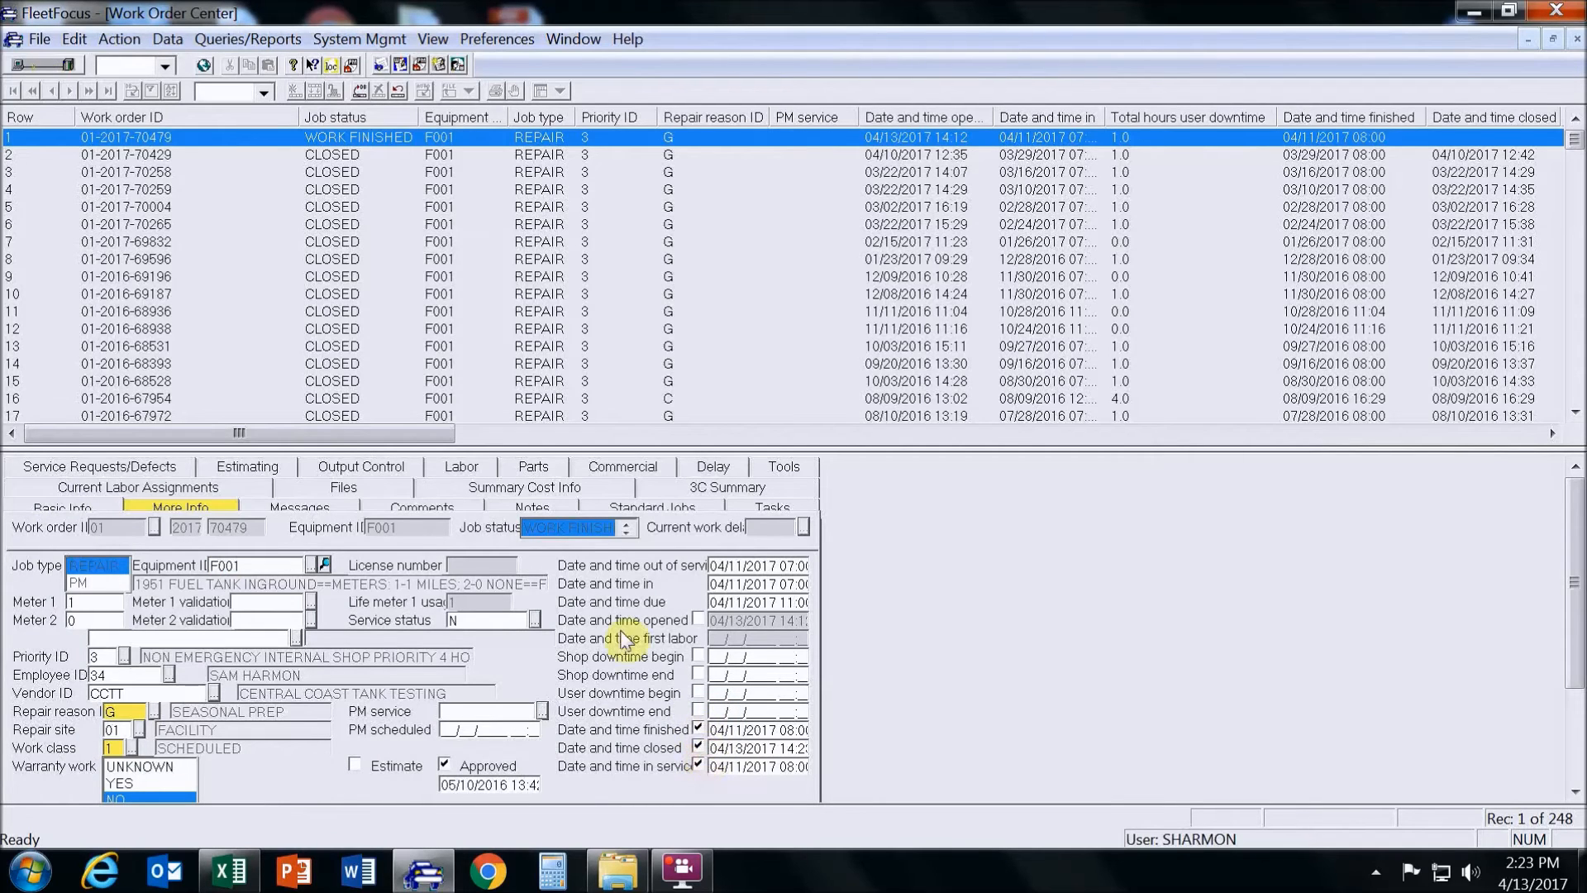
{"action": "left_click", "coordinate": [360, 92]}
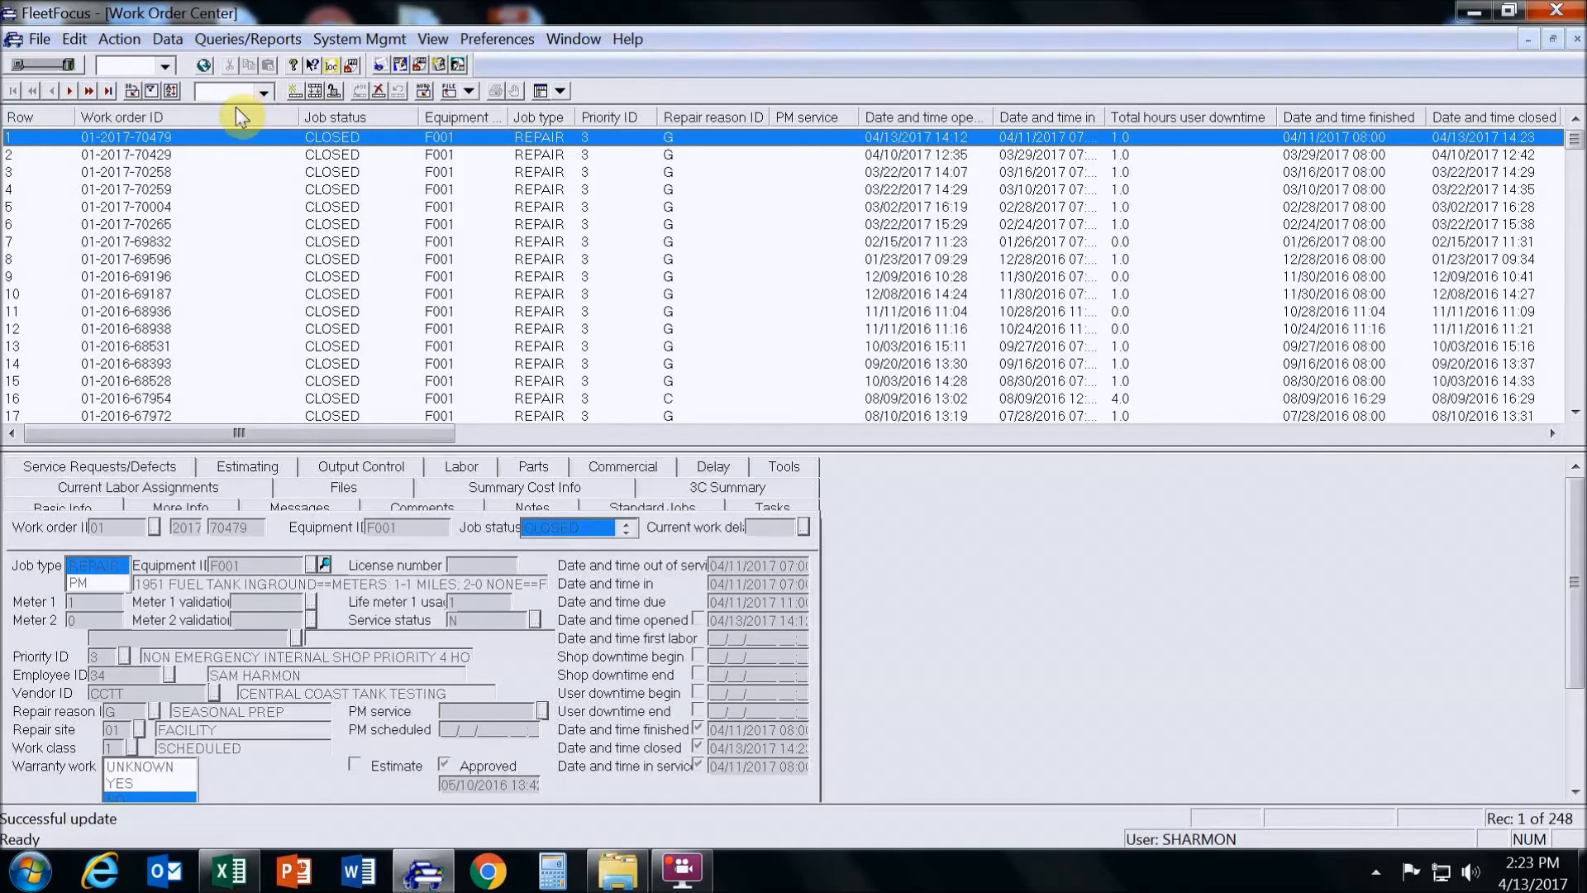
- Open the scanned invoice Fleet3680 from the scans folder, examine its stamps and work order annotation, close it, and return to FleetFocus
{"action": "left_click", "coordinate": [682, 872]}
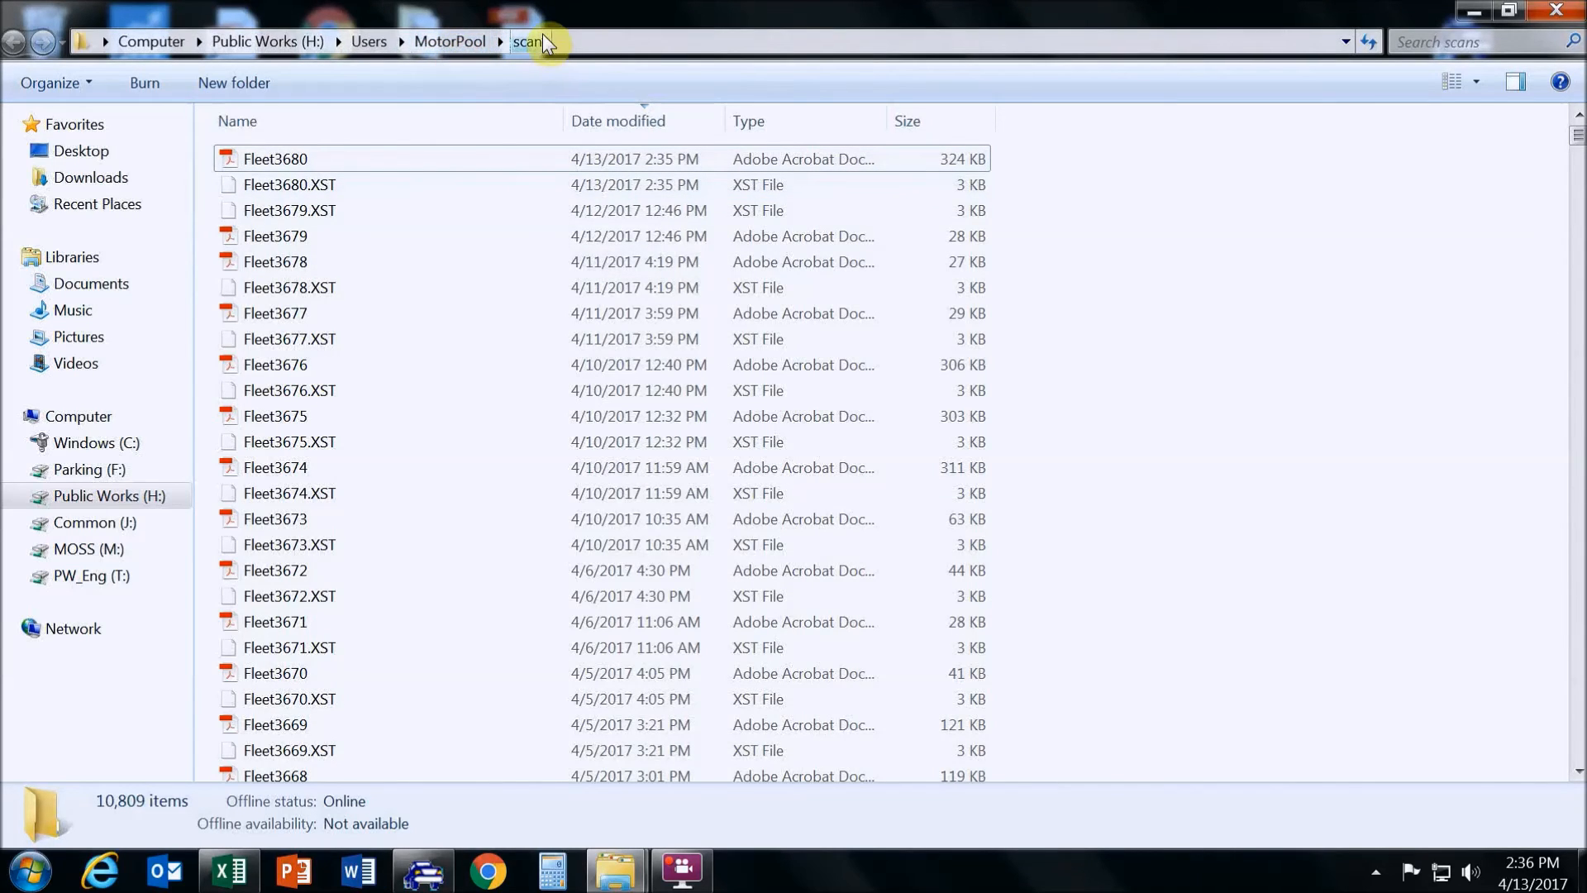
{"action": "double_click", "coordinate": [299, 162]}
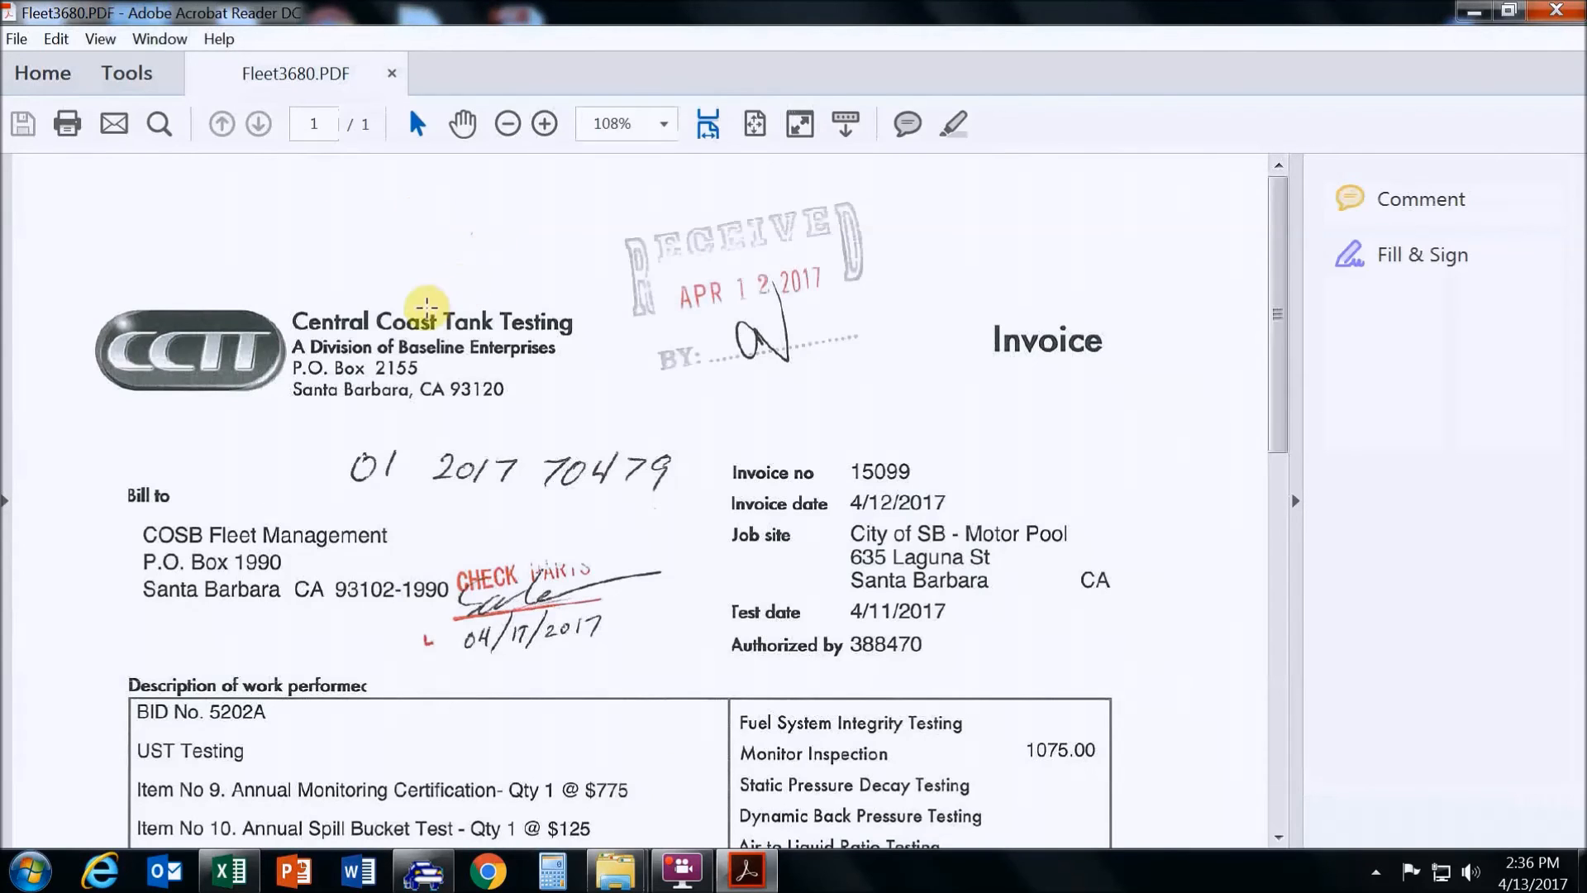
{"action": "scroll", "coordinate": [546, 562], "scroll_direction": "down", "scroll_amount": 2}
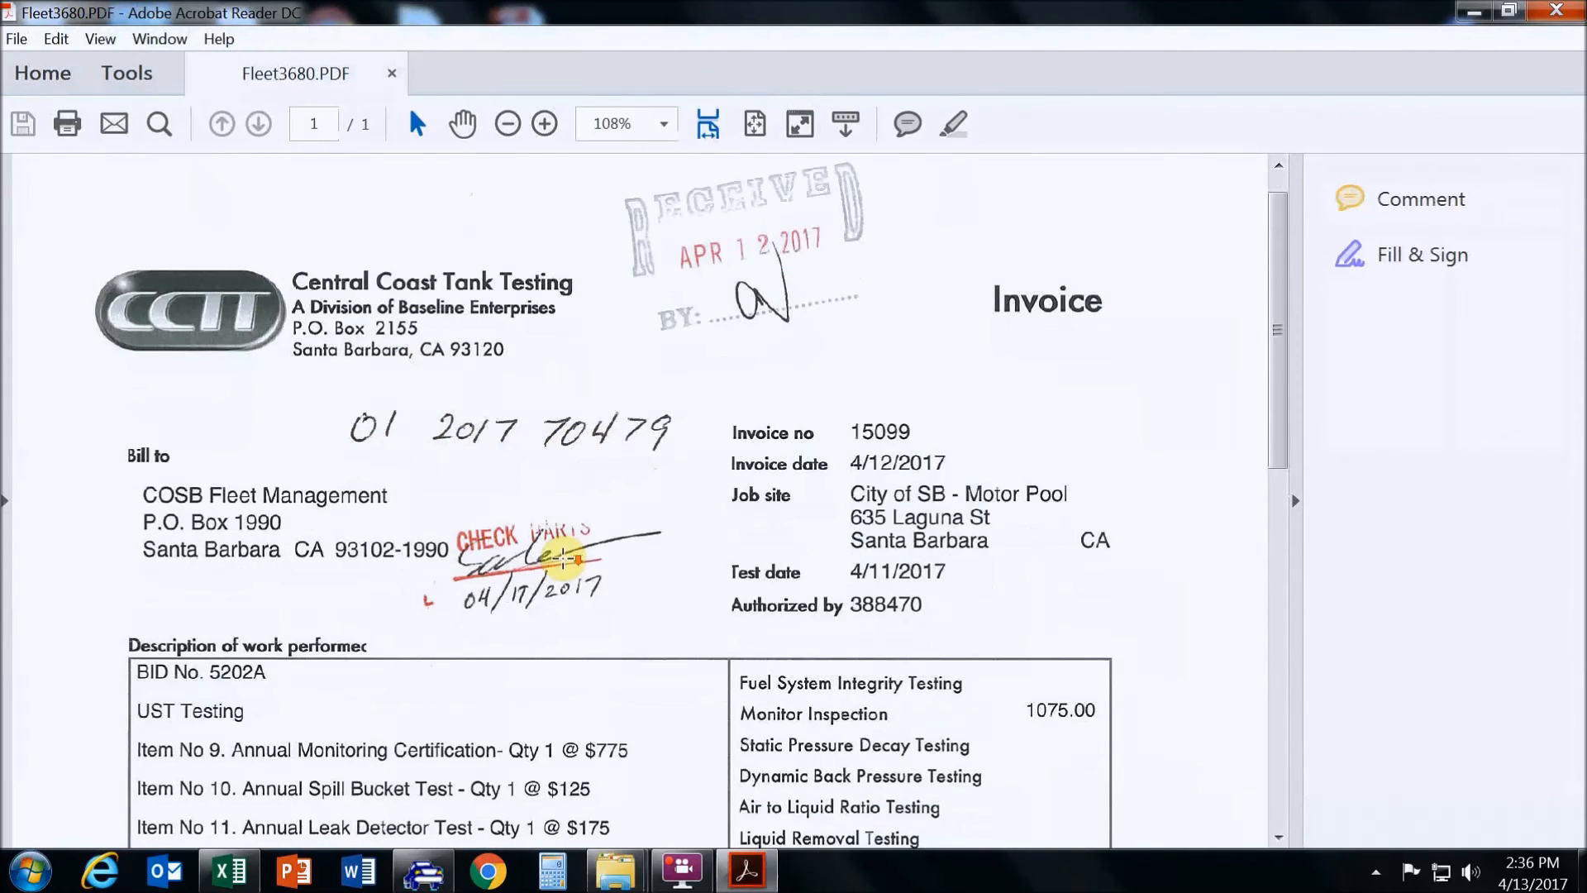
{"action": "scroll", "coordinate": [546, 562], "scroll_direction": "up", "scroll_amount": 2}
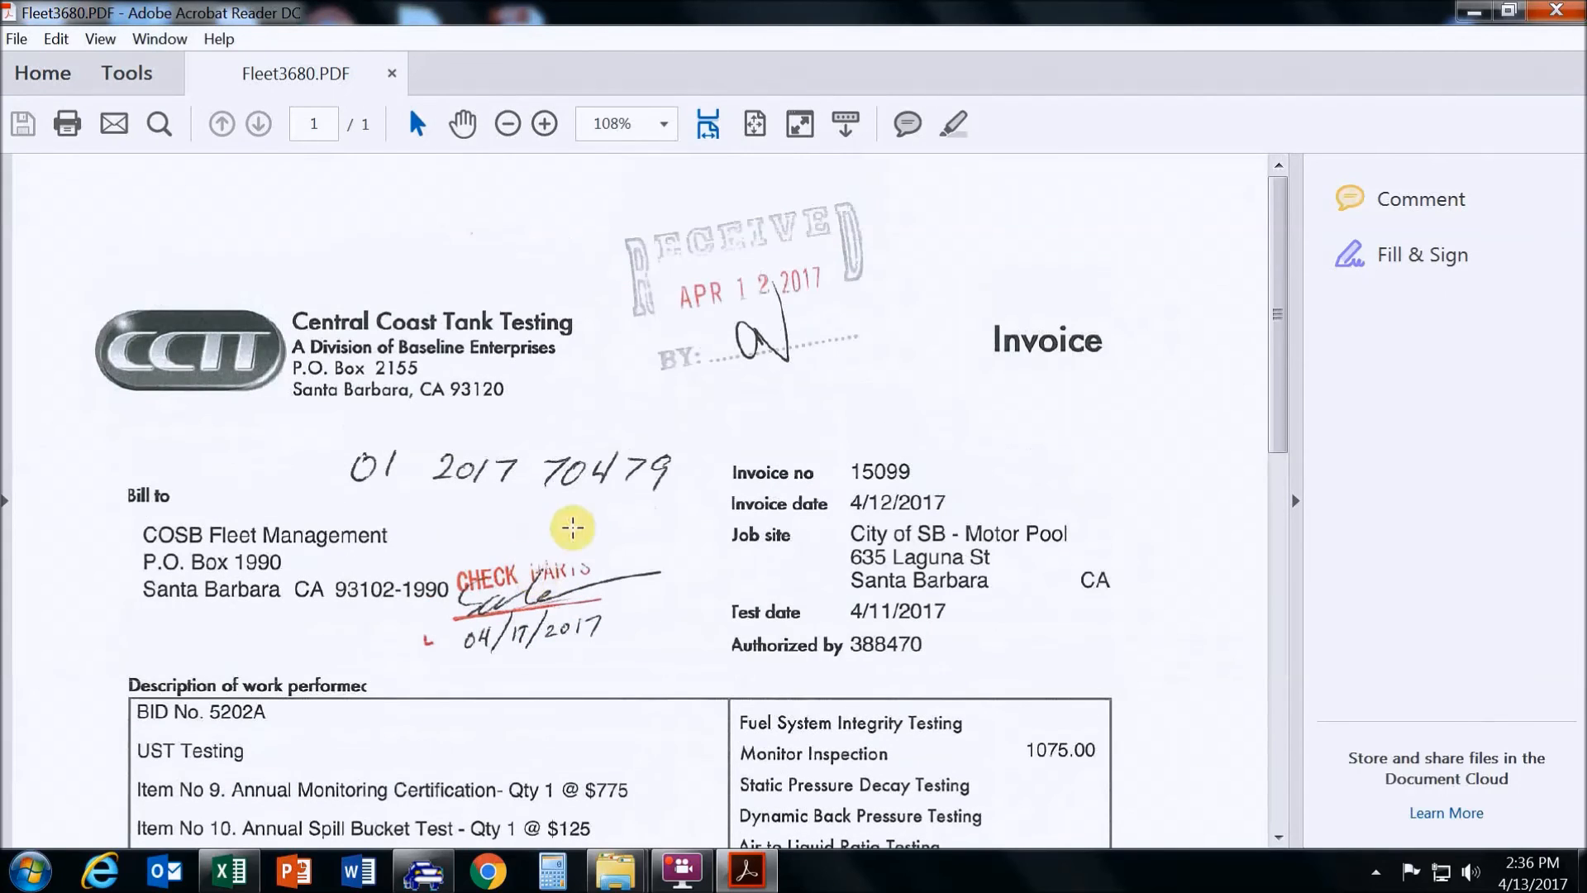
{"action": "left_click", "coordinate": [1555, 11]}
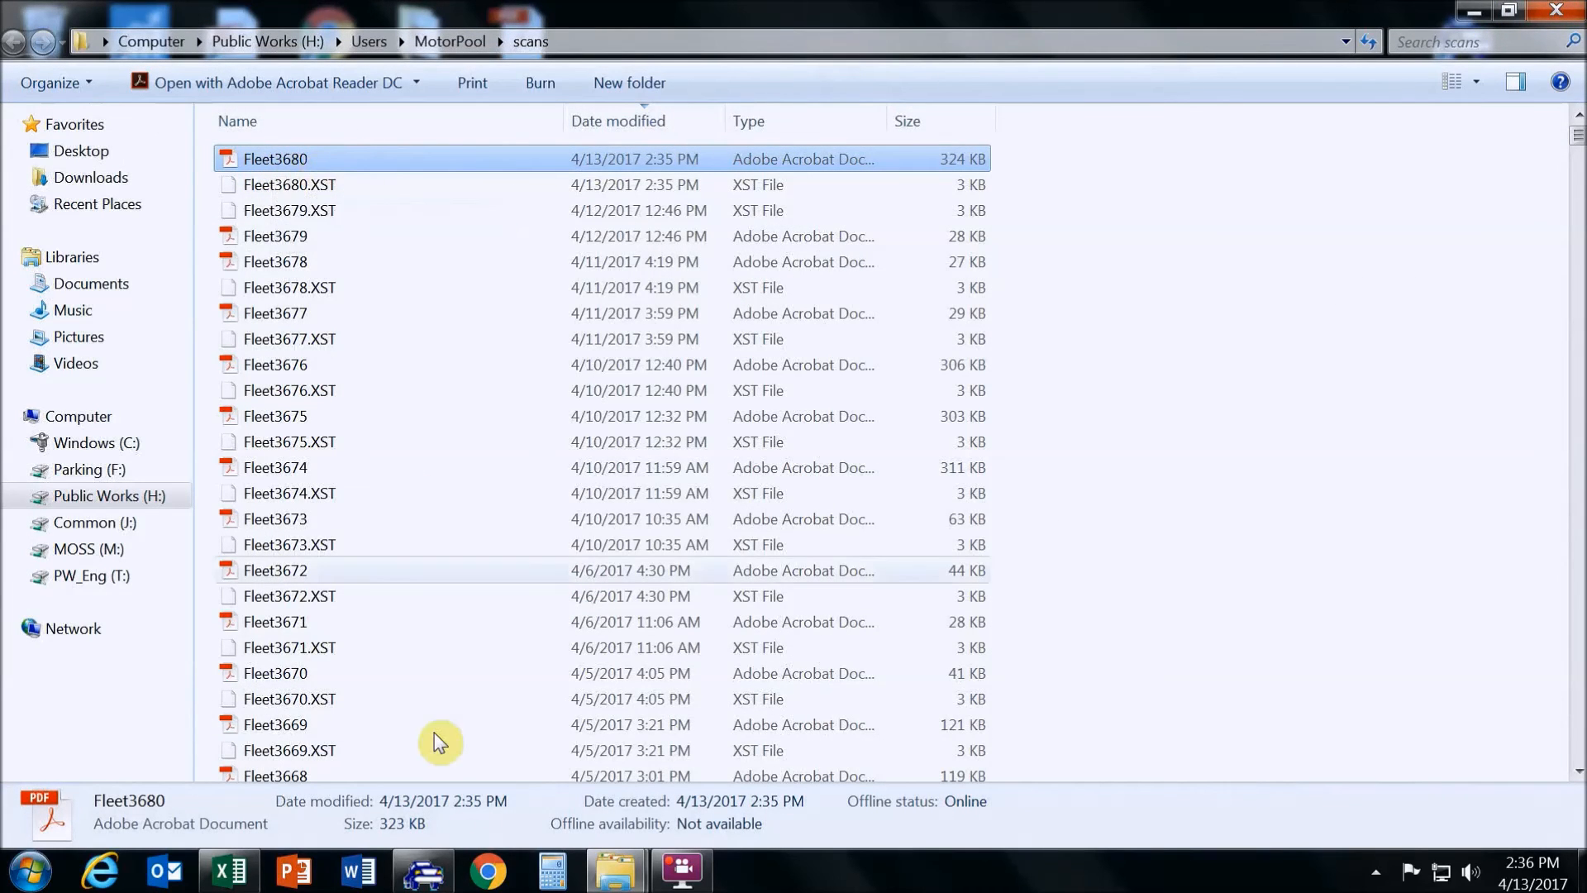
{"action": "left_click", "coordinate": [441, 880]}
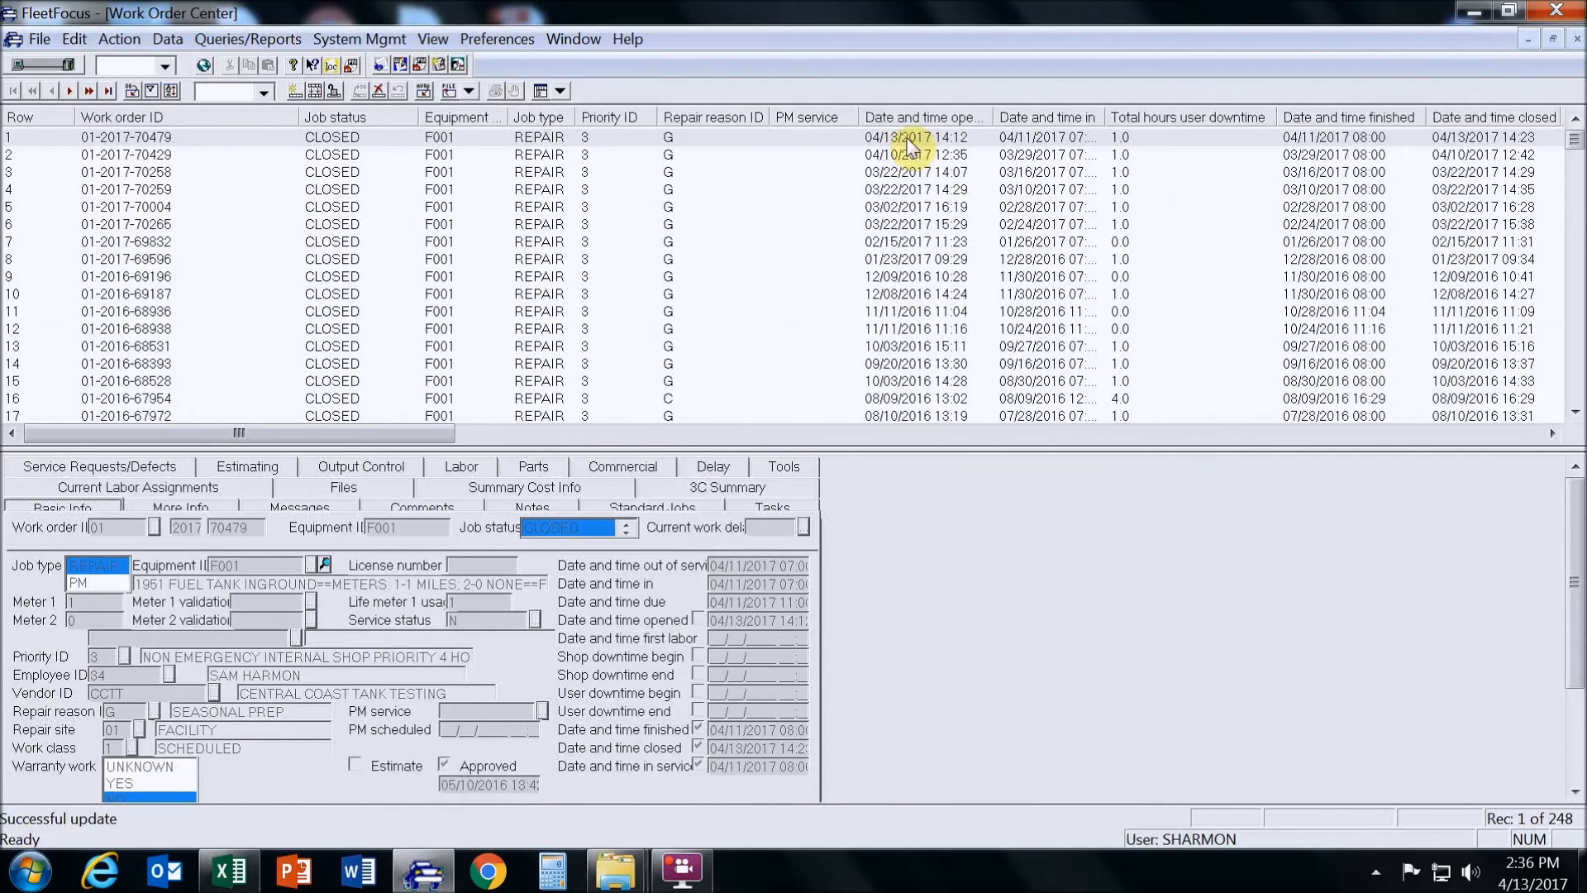
- Select the closed F001 work order and try to edit the file path of its attached invoice
{"action": "left_click", "coordinate": [908, 140]}
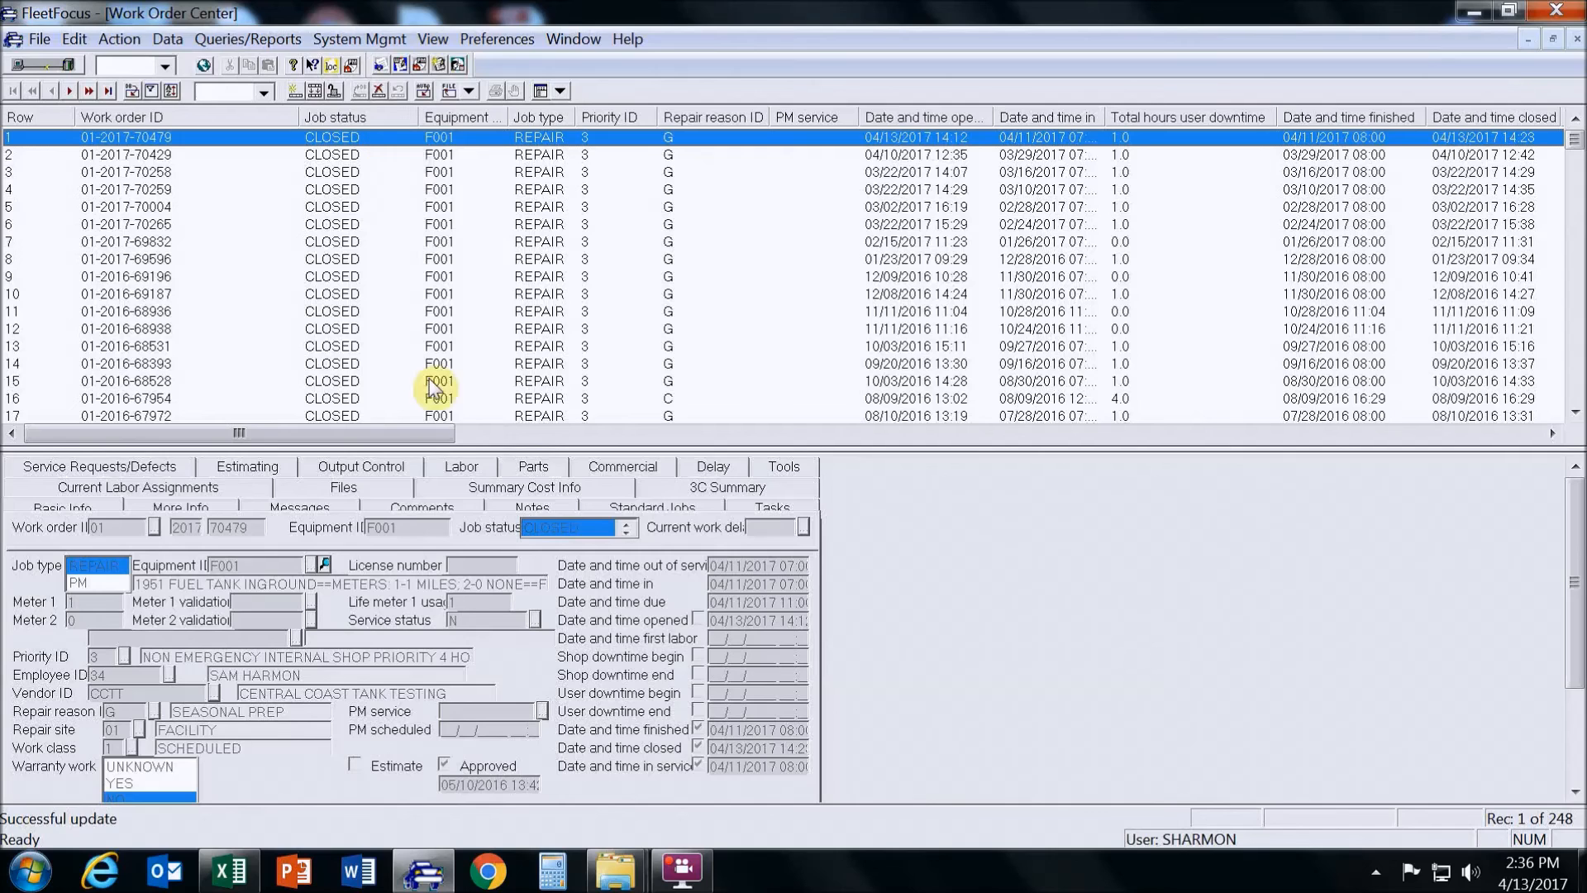
{"action": "left_click", "coordinate": [335, 89]}
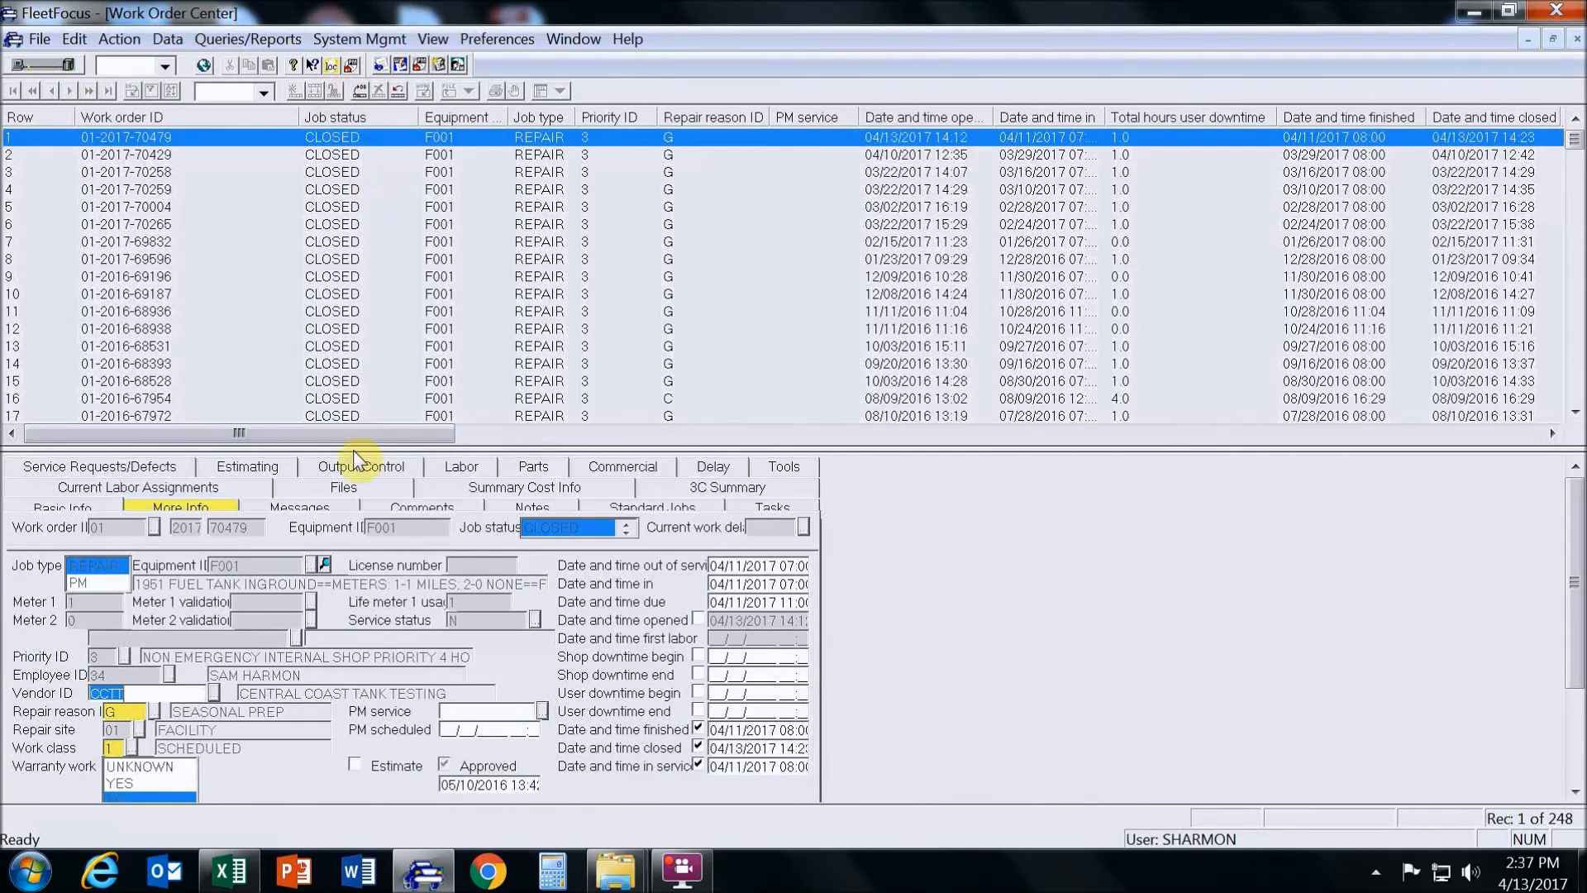
{"action": "left_click", "coordinate": [361, 487]}
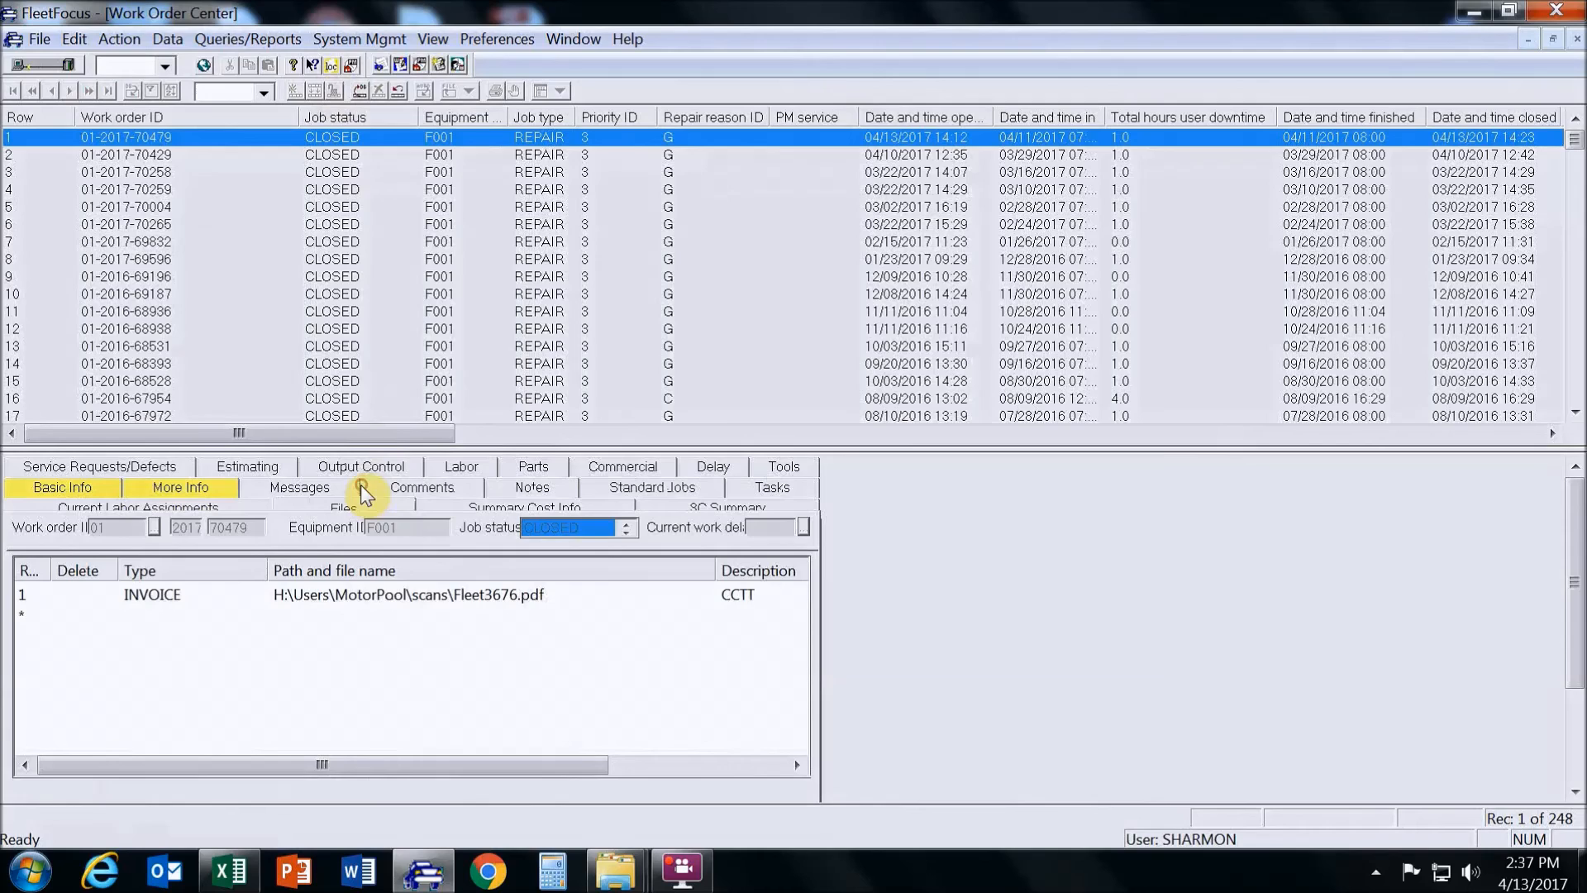
{"action": "left_click", "coordinate": [510, 596]}
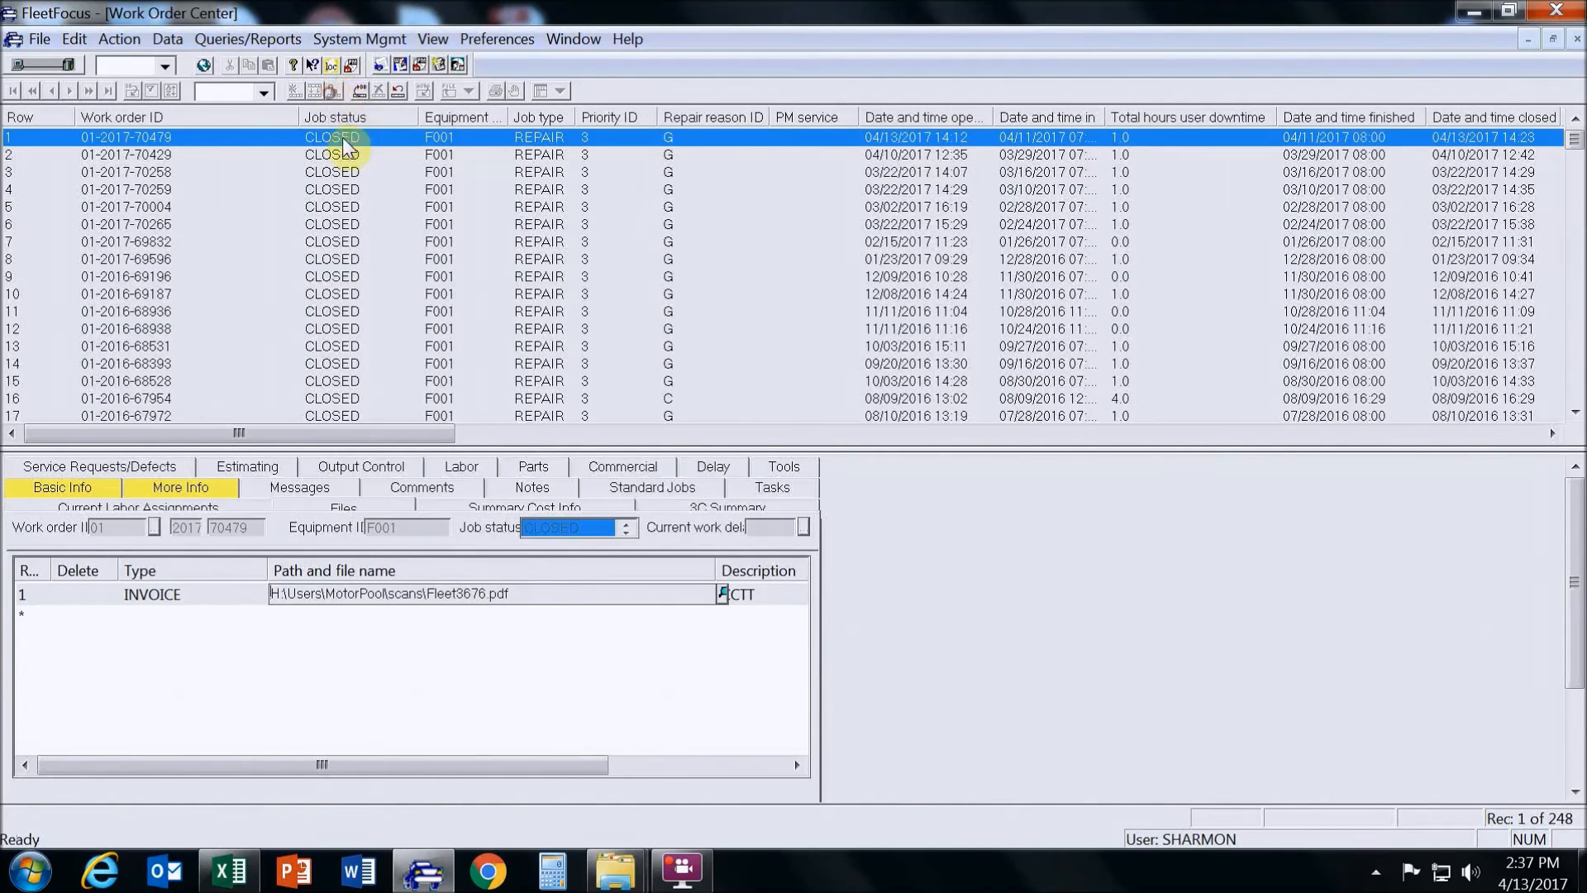
{"action": "left_click", "coordinate": [469, 592]}
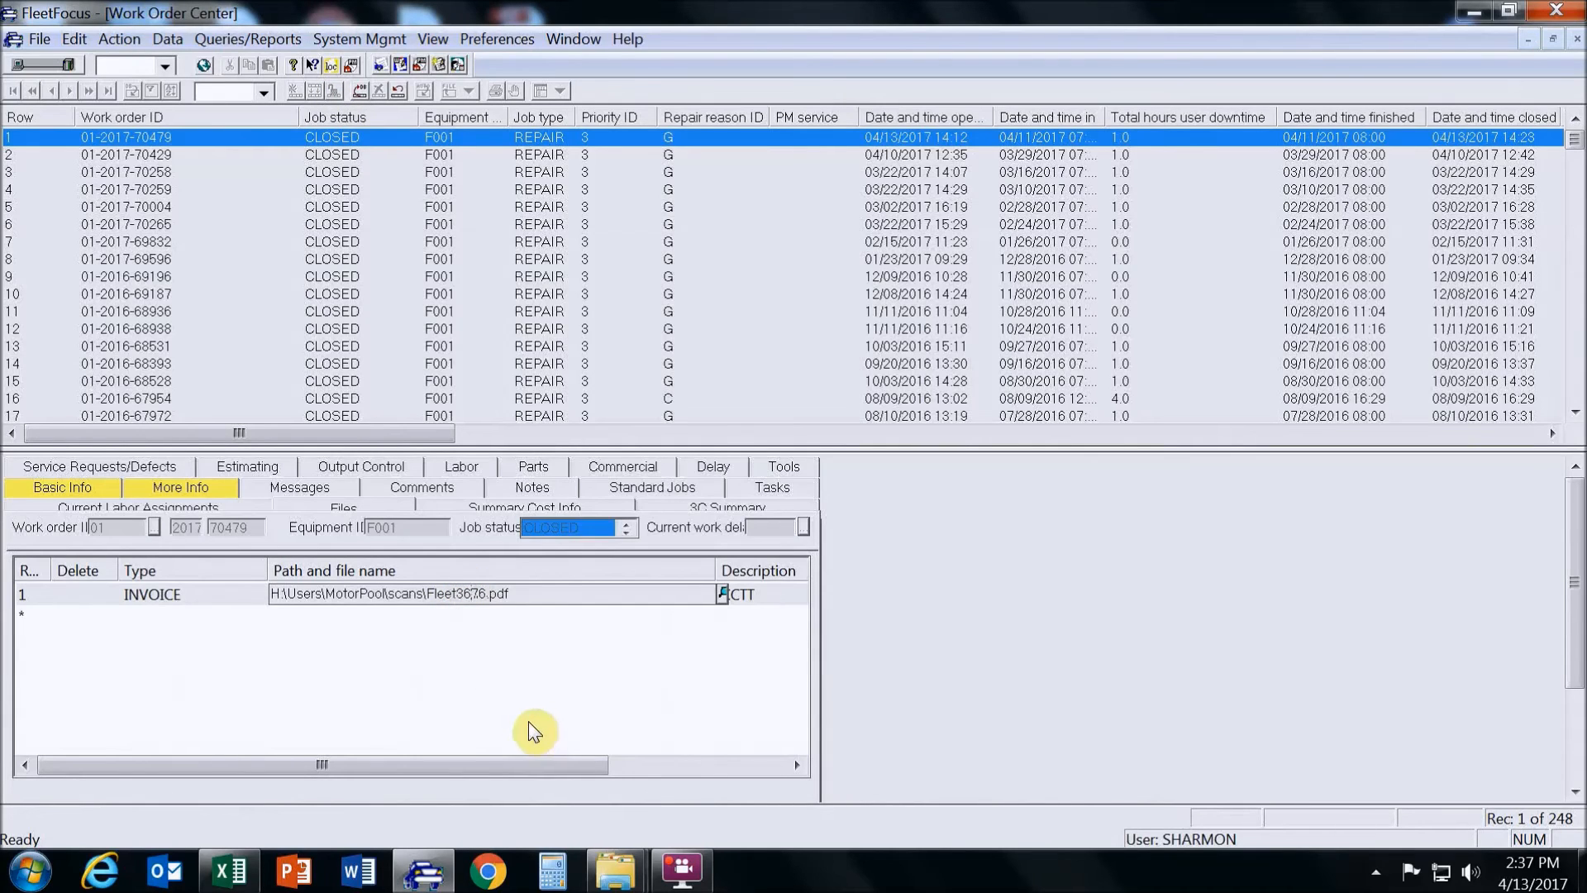
- Clear the work order's date and time closed in its basic information, and save to reopen it
{"action": "left_click", "coordinate": [87, 487]}
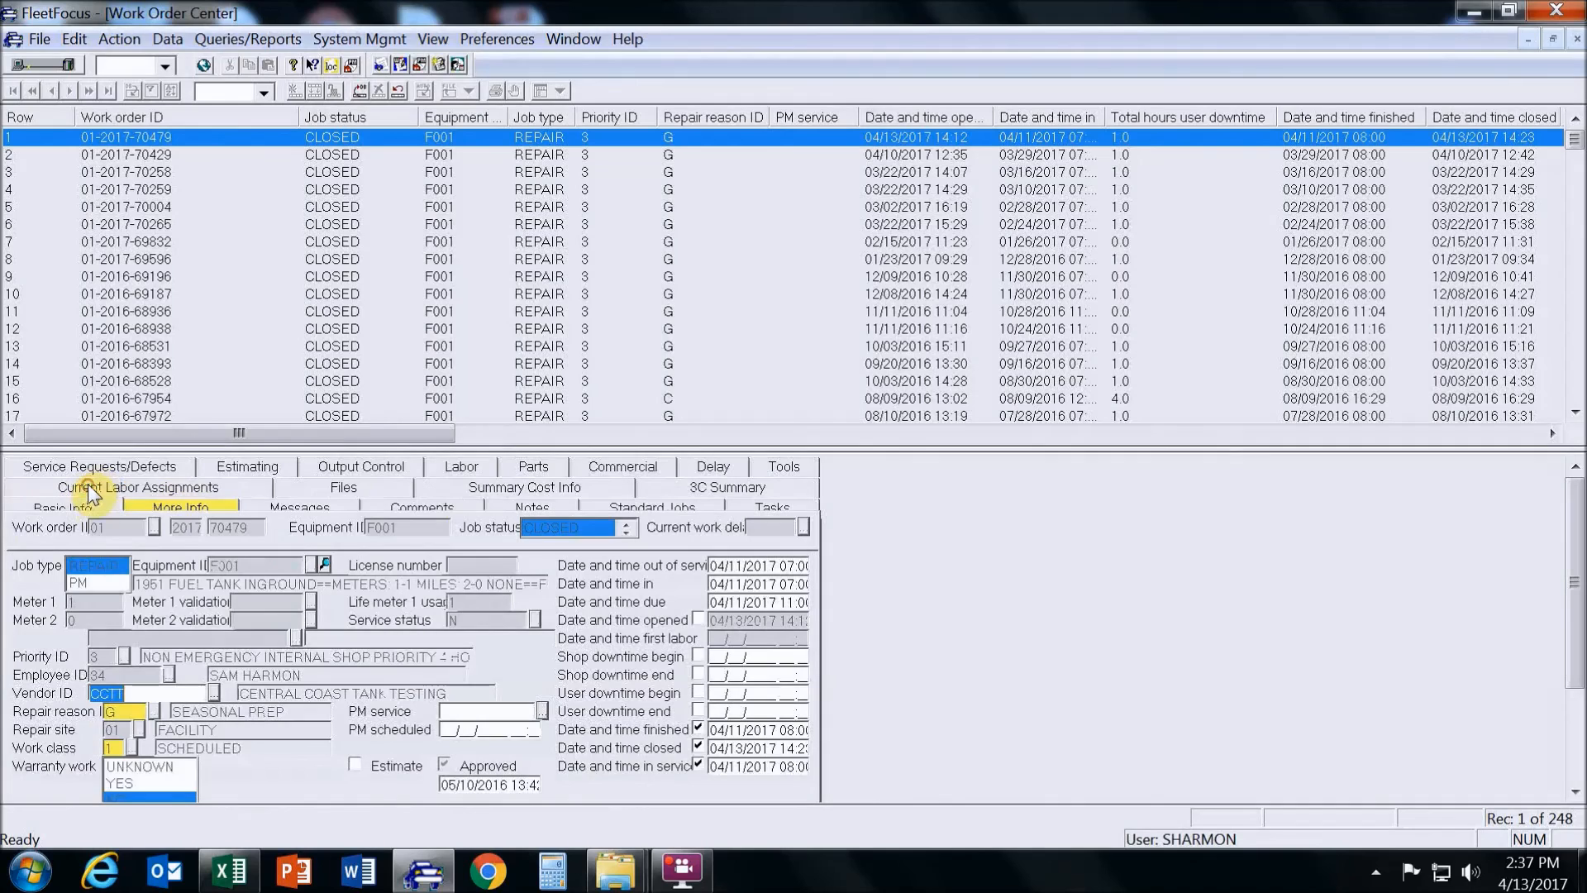
{"action": "left_click", "coordinate": [698, 745]}
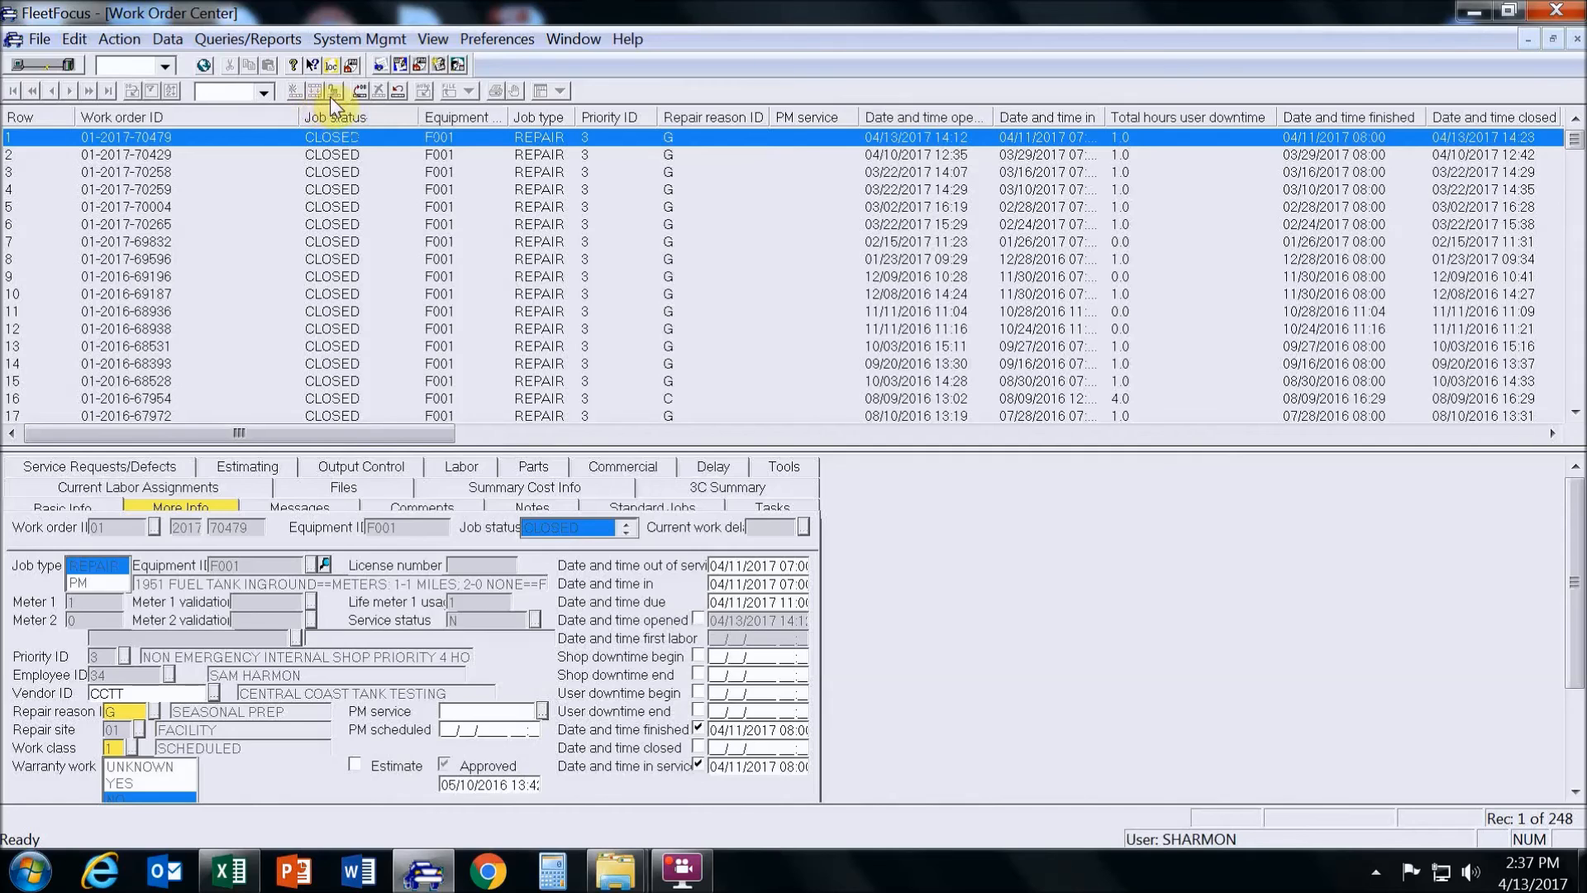
{"action": "left_click", "coordinate": [357, 91]}
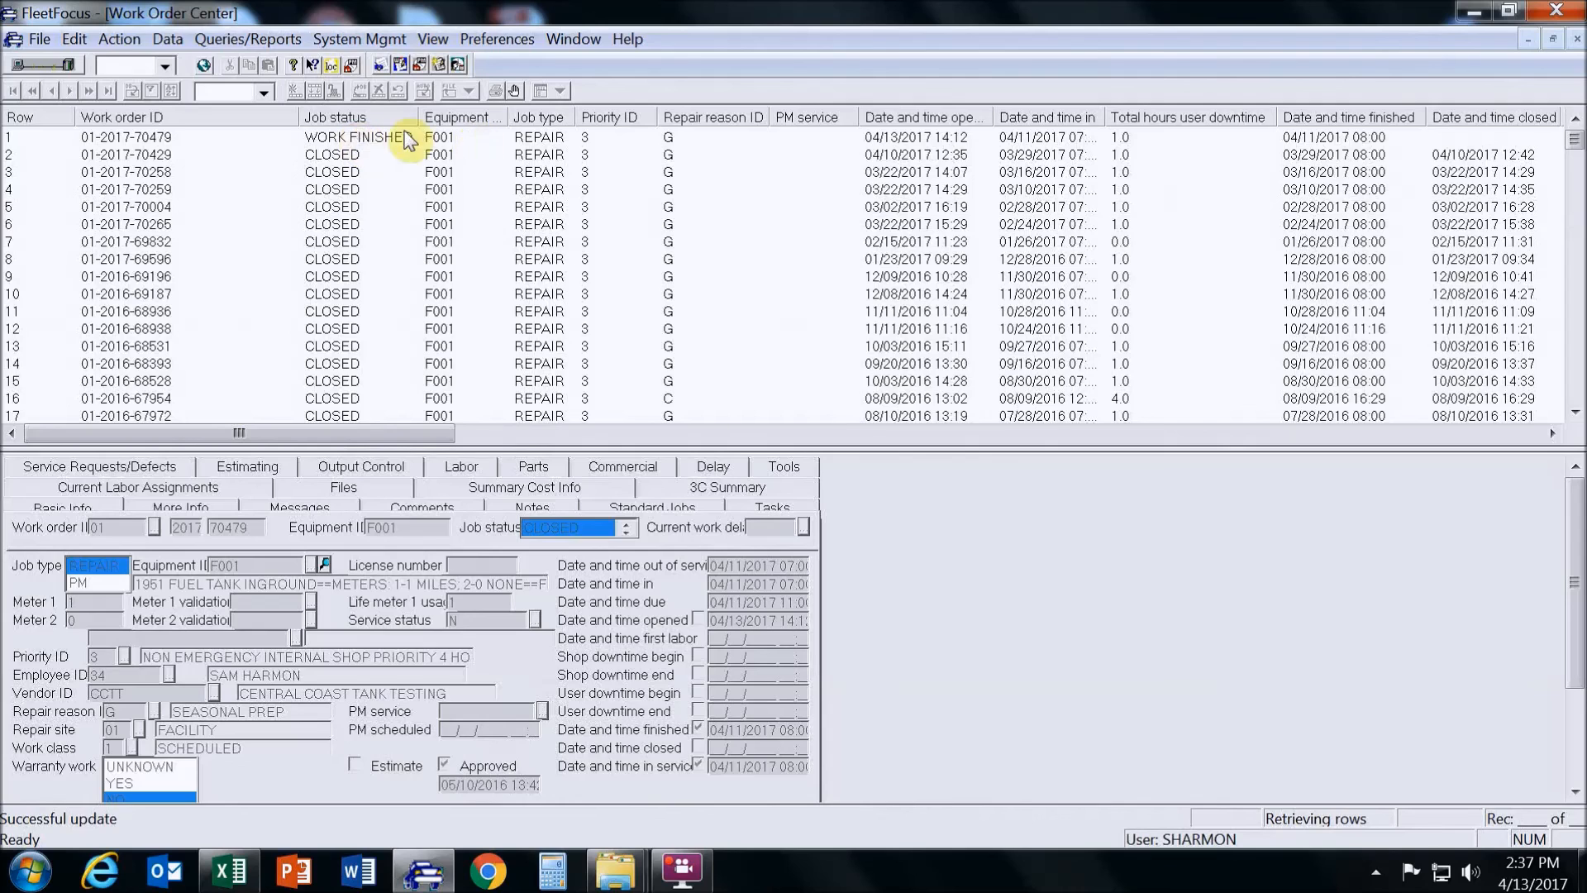
- Change the attached invoice's path to H:\Users\MotorPool\scans\Fleet3680.pdf on the reopened work order, and open the linked PDF to check it
{"action": "left_click", "coordinate": [337, 92]}
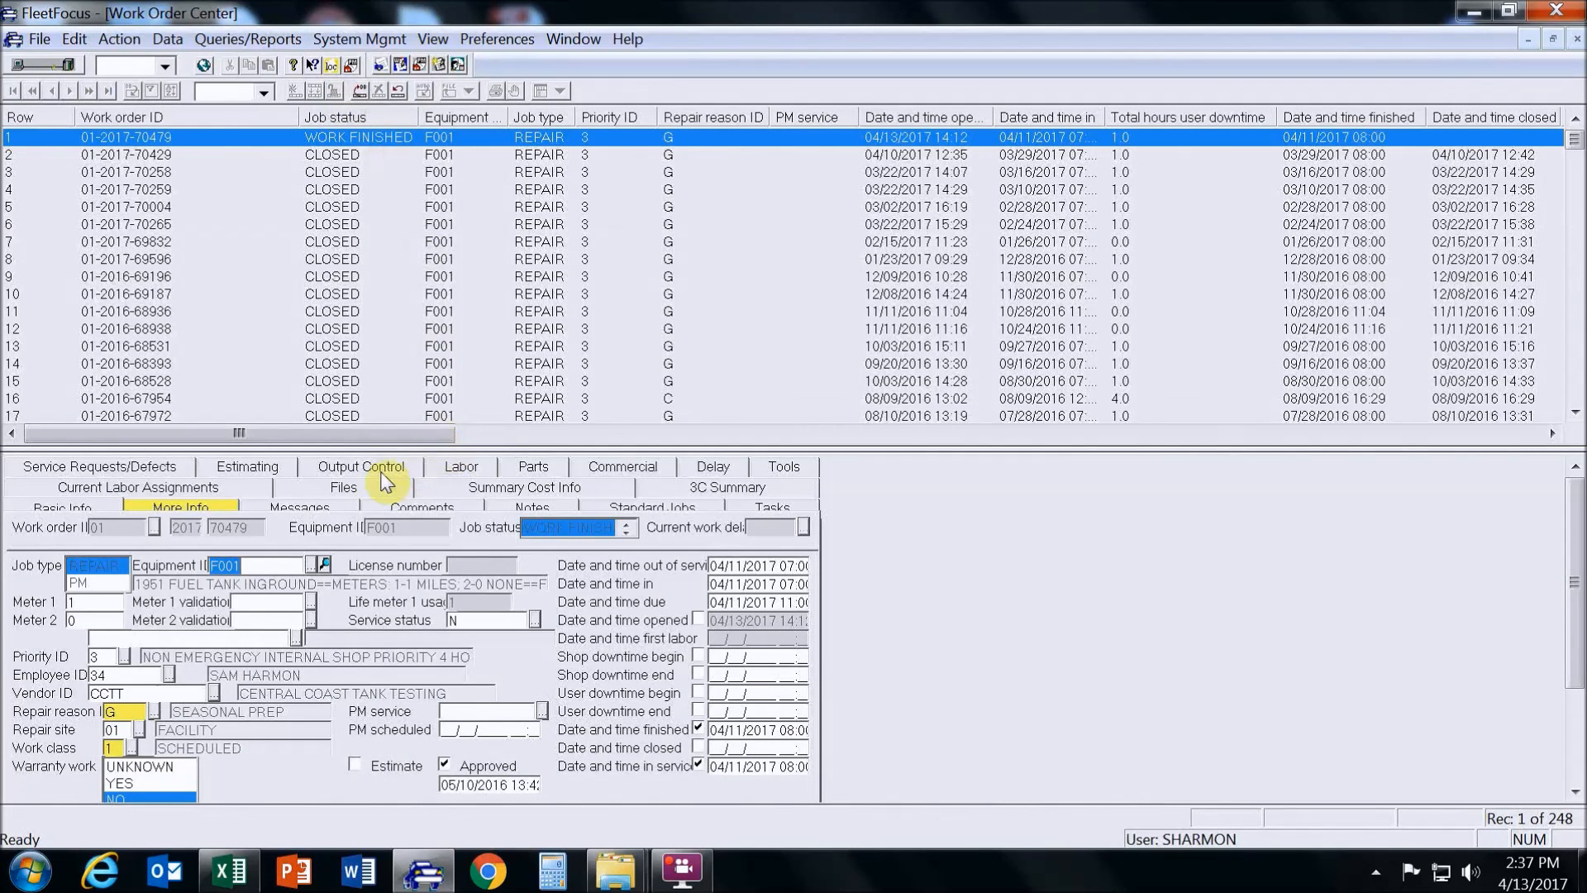
{"action": "left_click", "coordinate": [366, 488]}
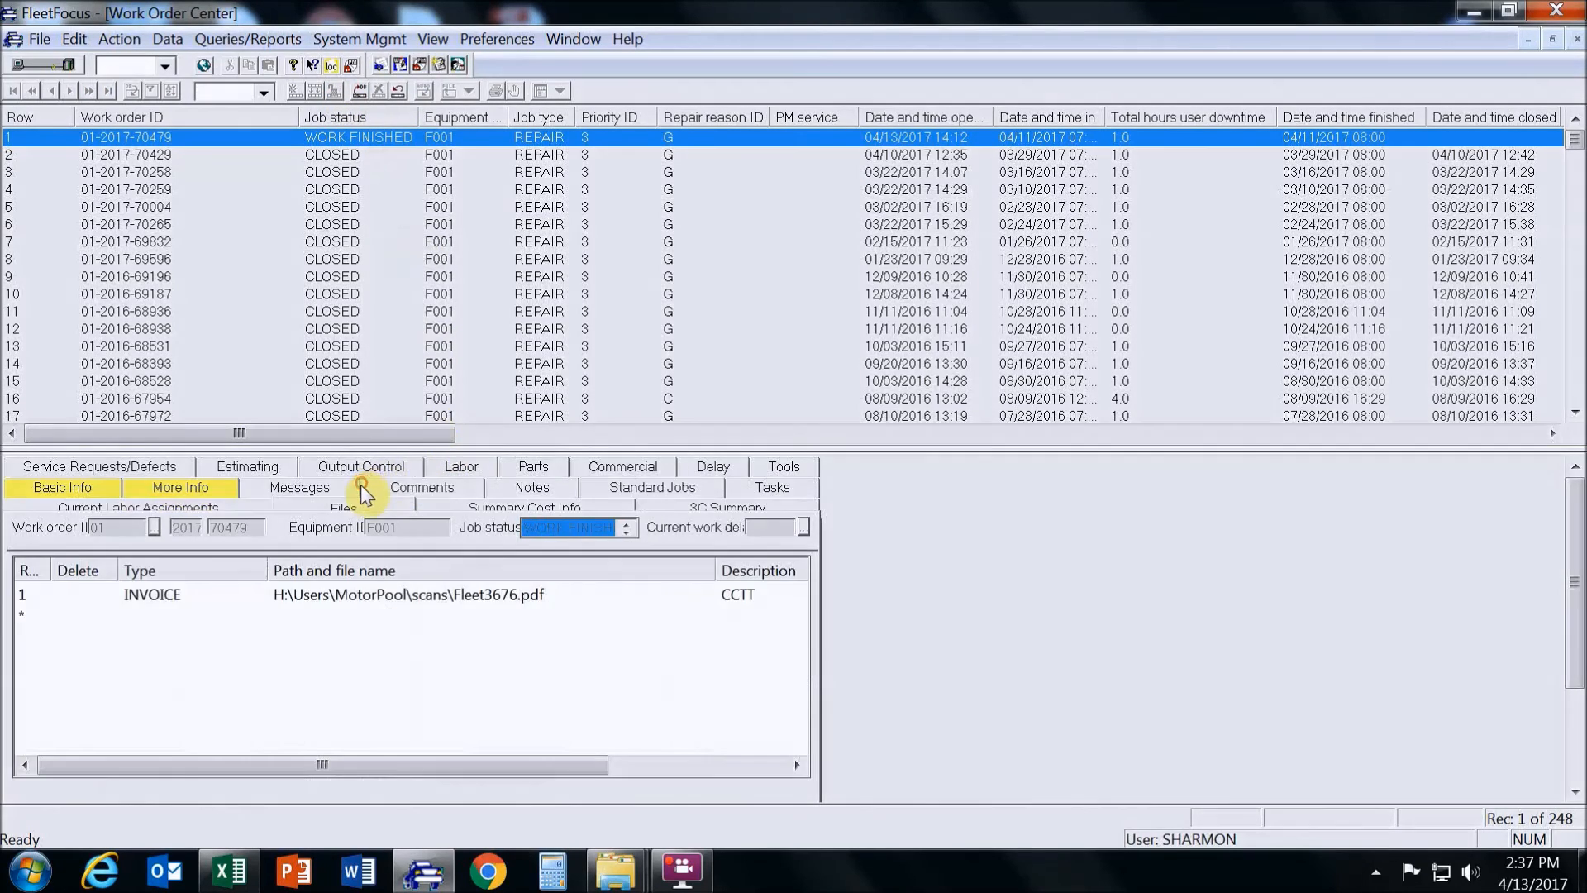
{"action": "left_click", "coordinate": [496, 595]}
{"action": "left_click", "coordinate": [469, 592]}
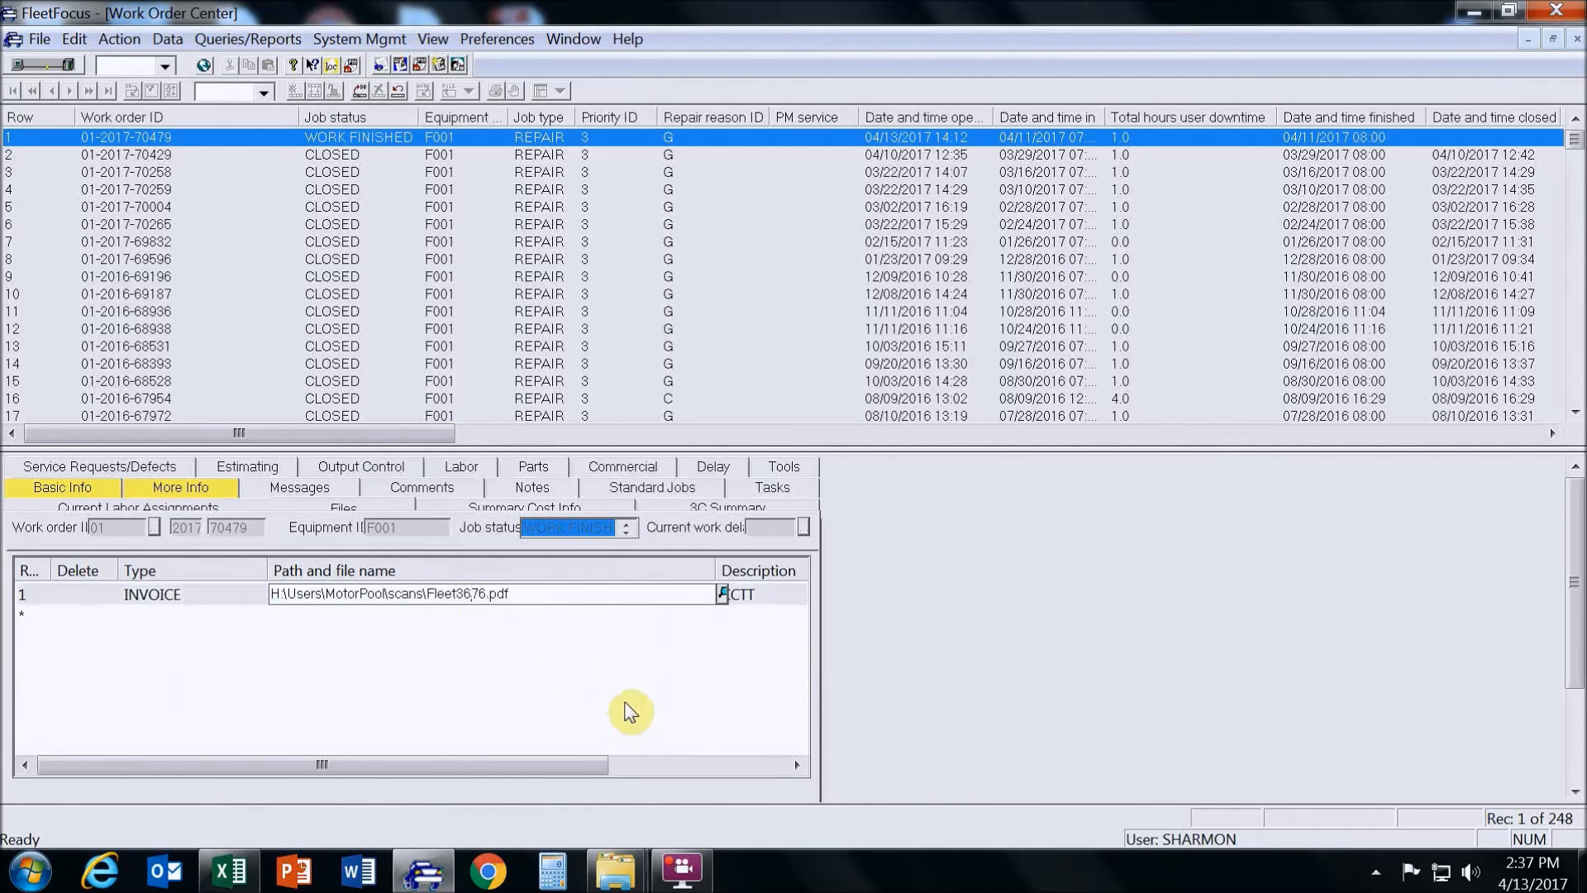
{"action": "key", "text": "Delete"}
{"action": "key", "text": "Delete"}
{"action": "type", "text": "80"}
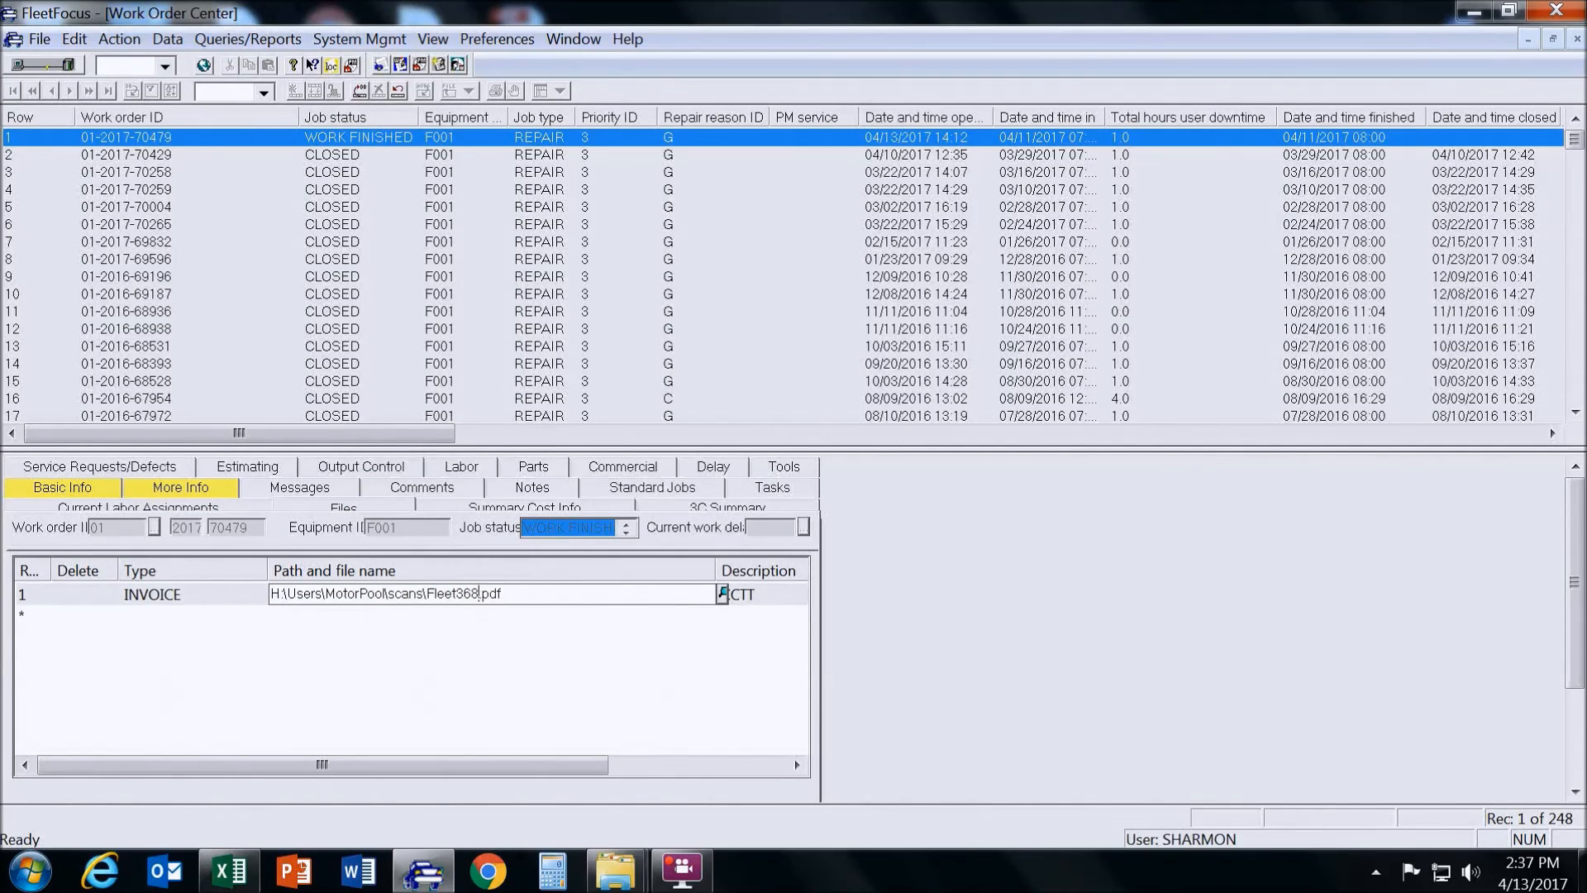
{"action": "left_click", "coordinate": [723, 594]}
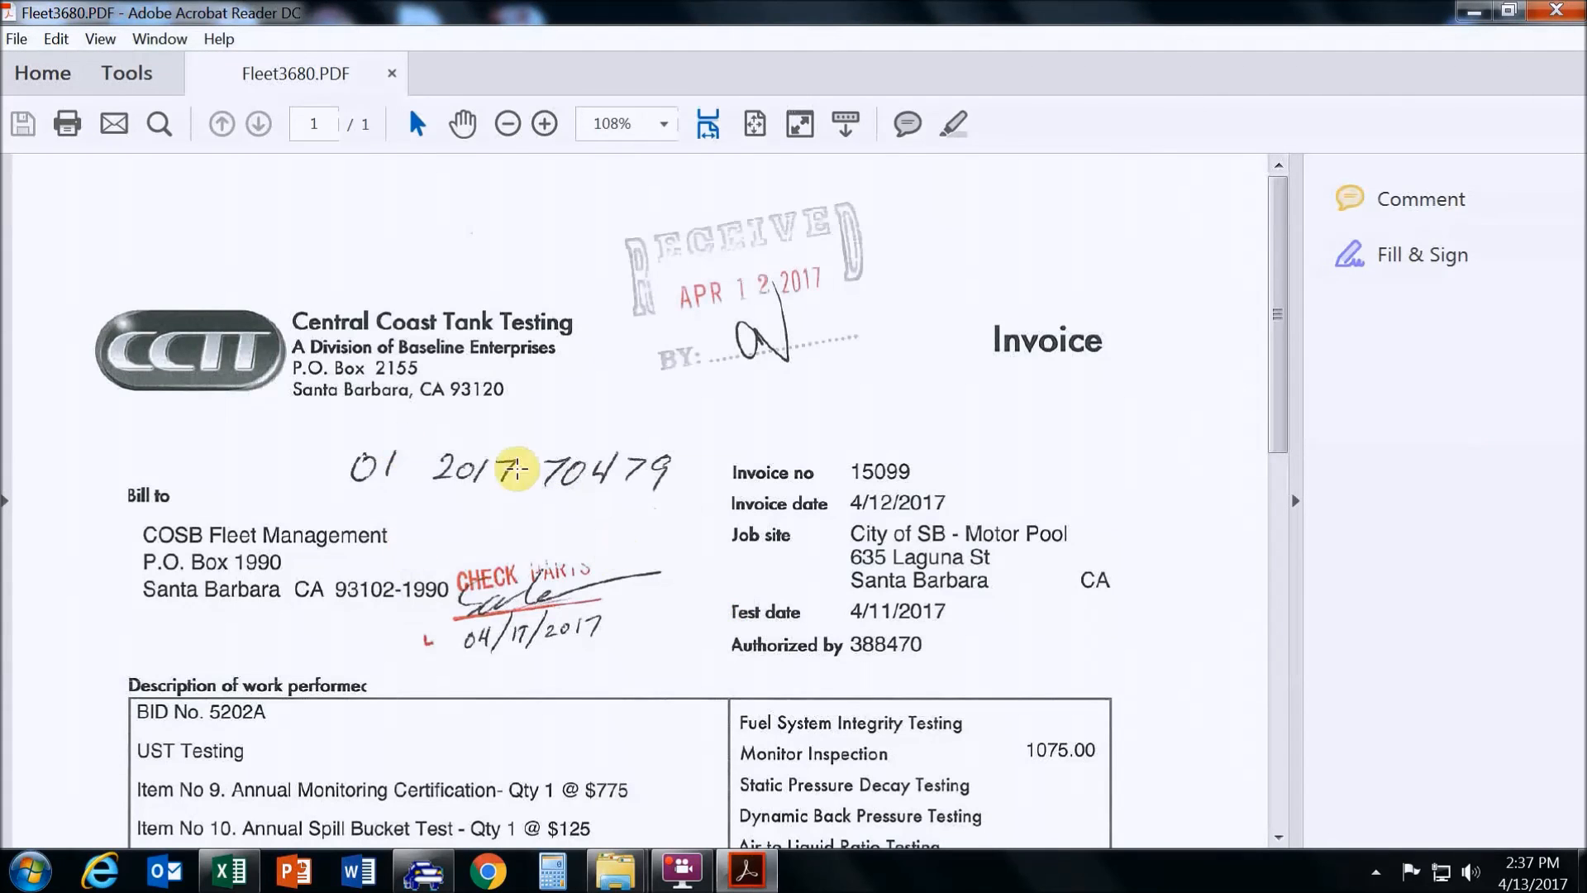
{"action": "left_click", "coordinate": [1560, 11]}
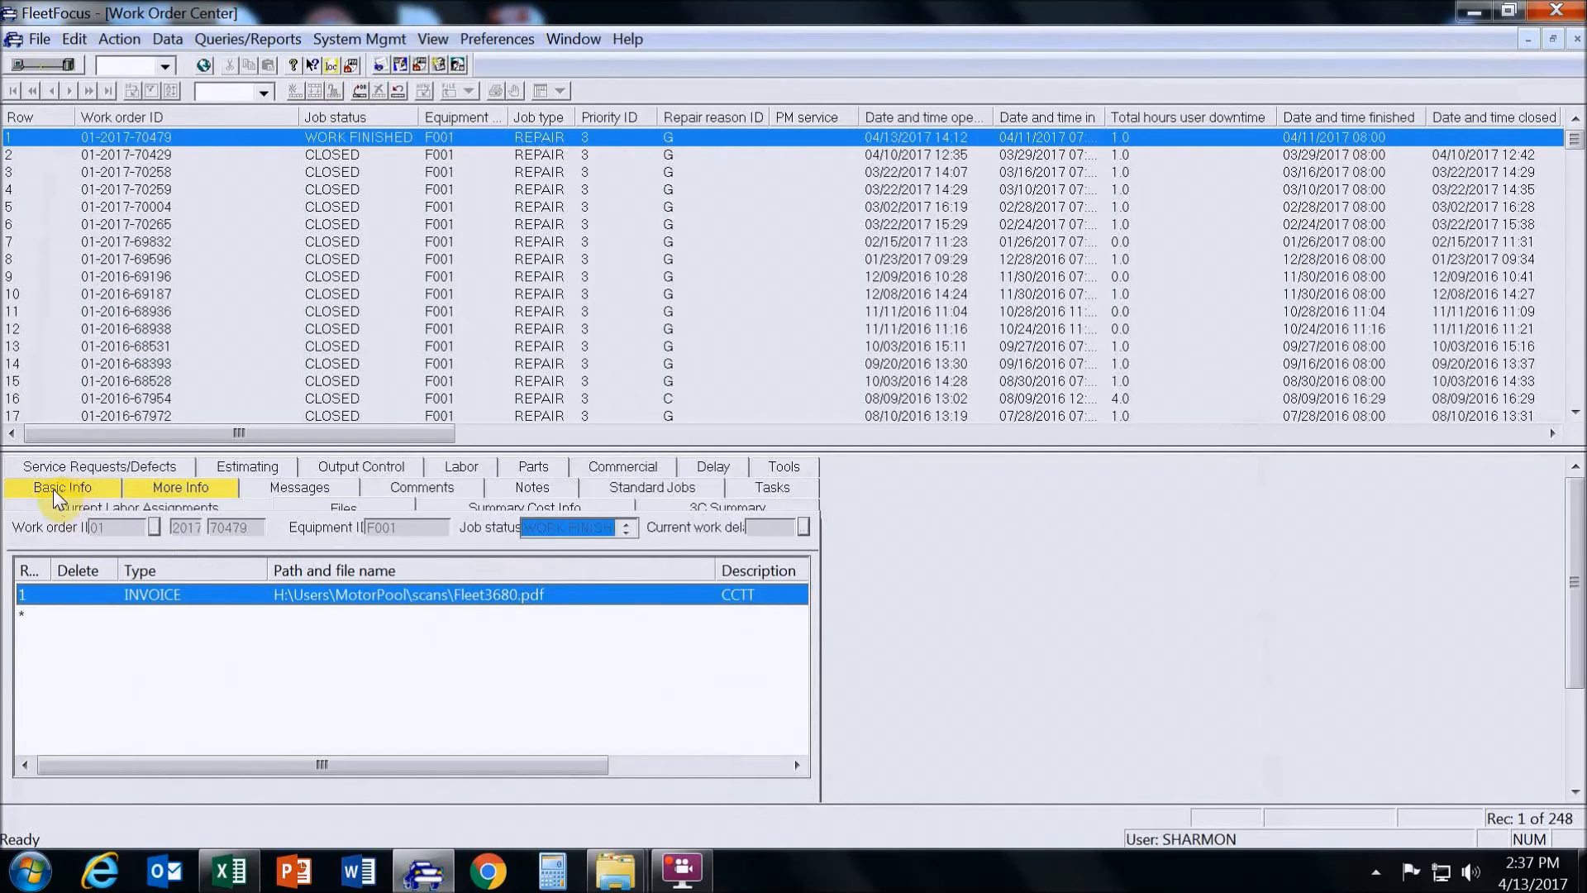
- Close the work order again by marking its date and time closed in the basic information, and save it with the updated attachment
{"action": "left_click", "coordinate": [75, 490]}
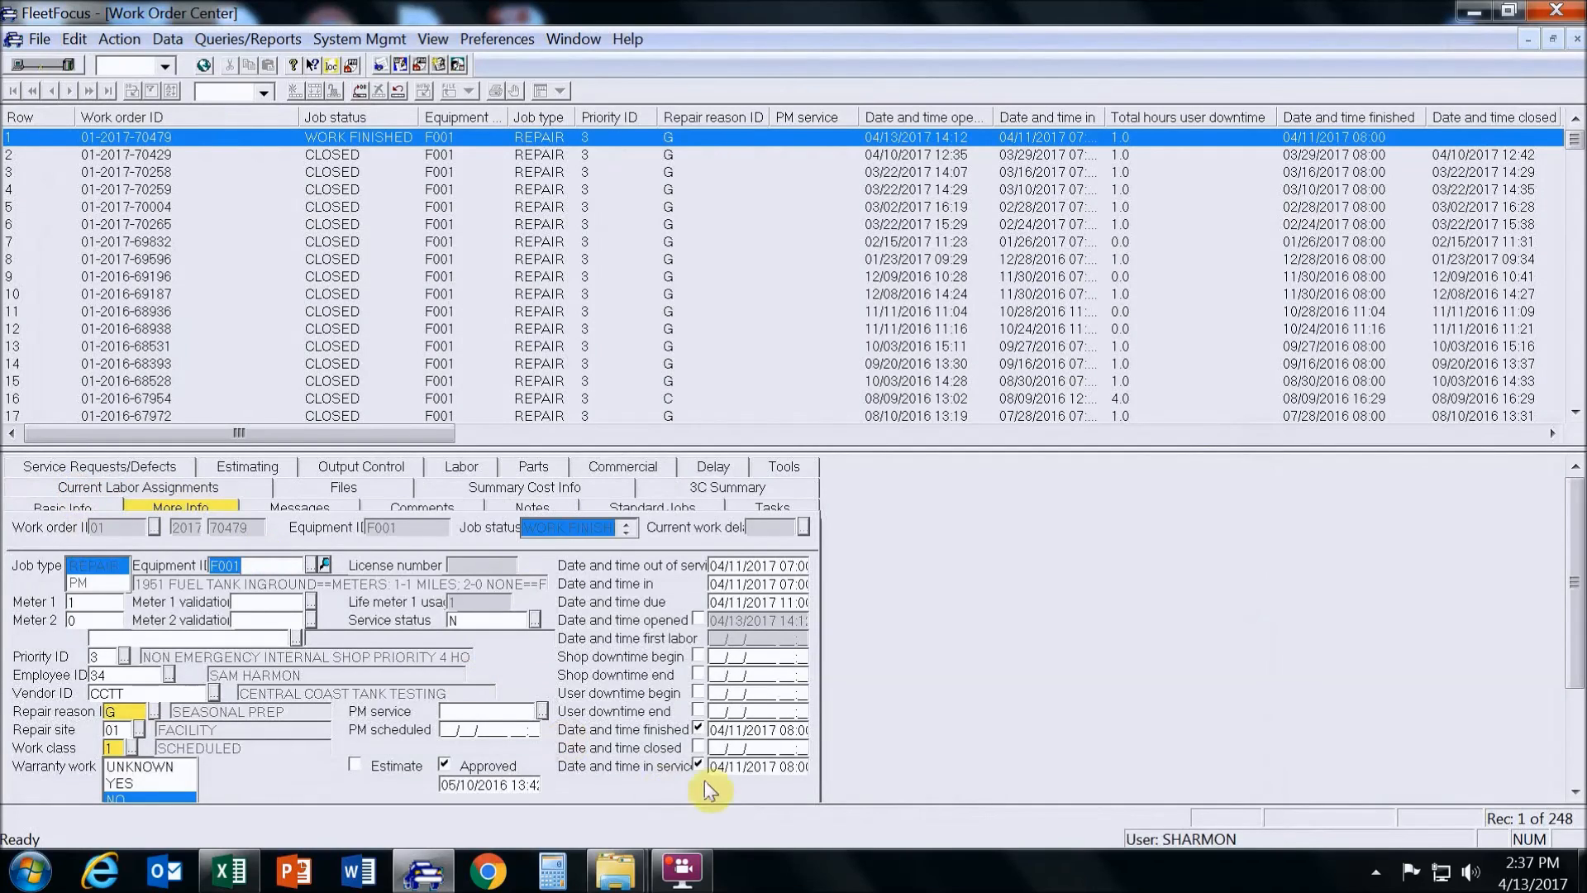
{"action": "left_click", "coordinate": [698, 749]}
{"action": "left_click", "coordinate": [363, 91]}
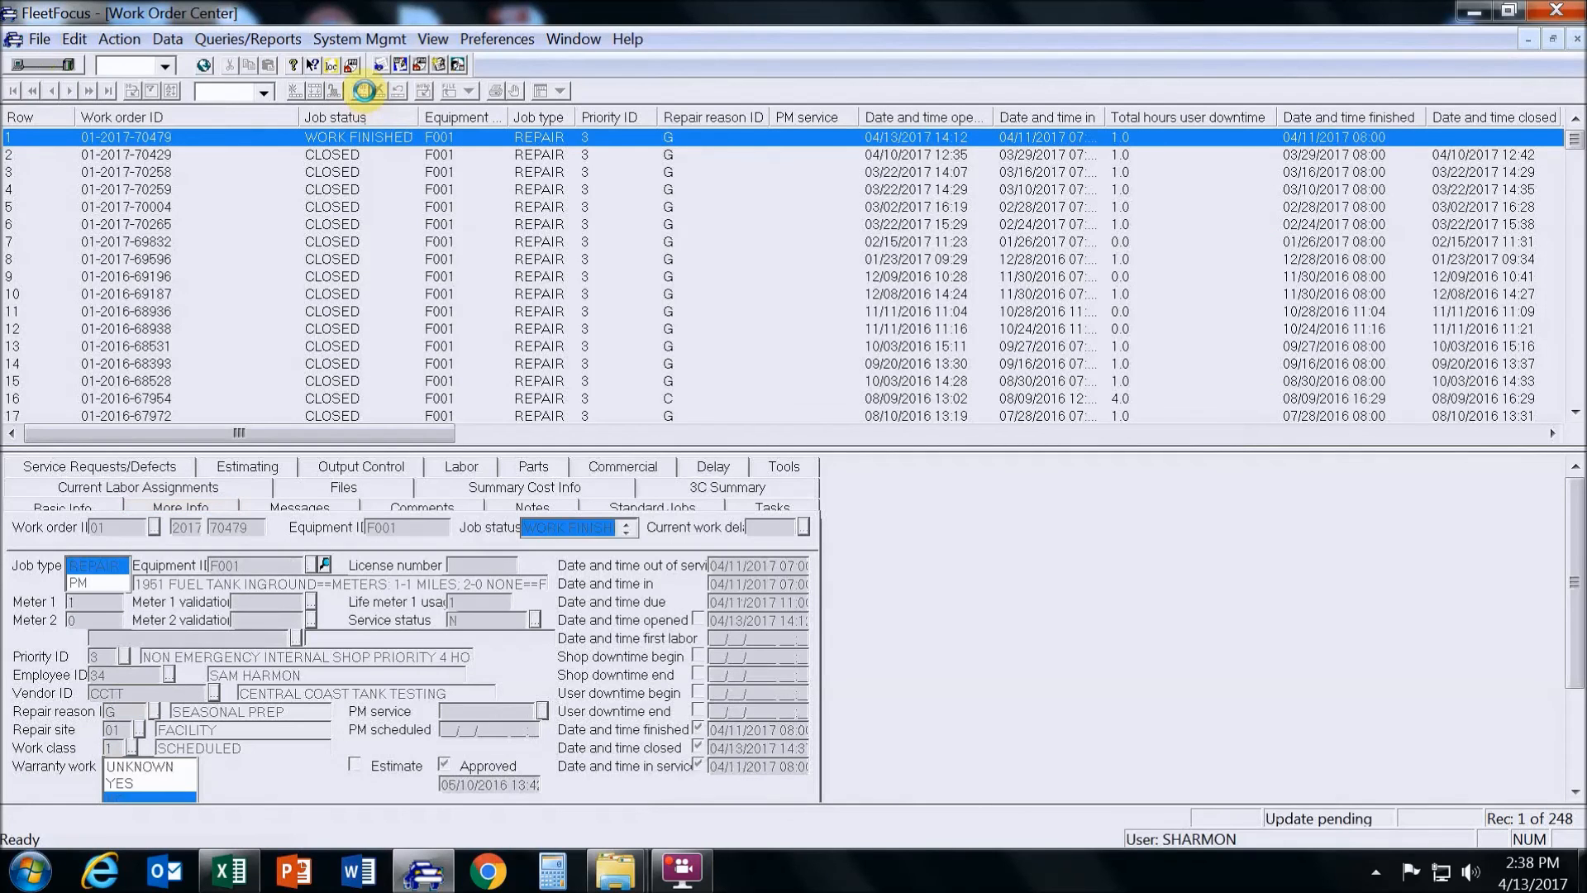